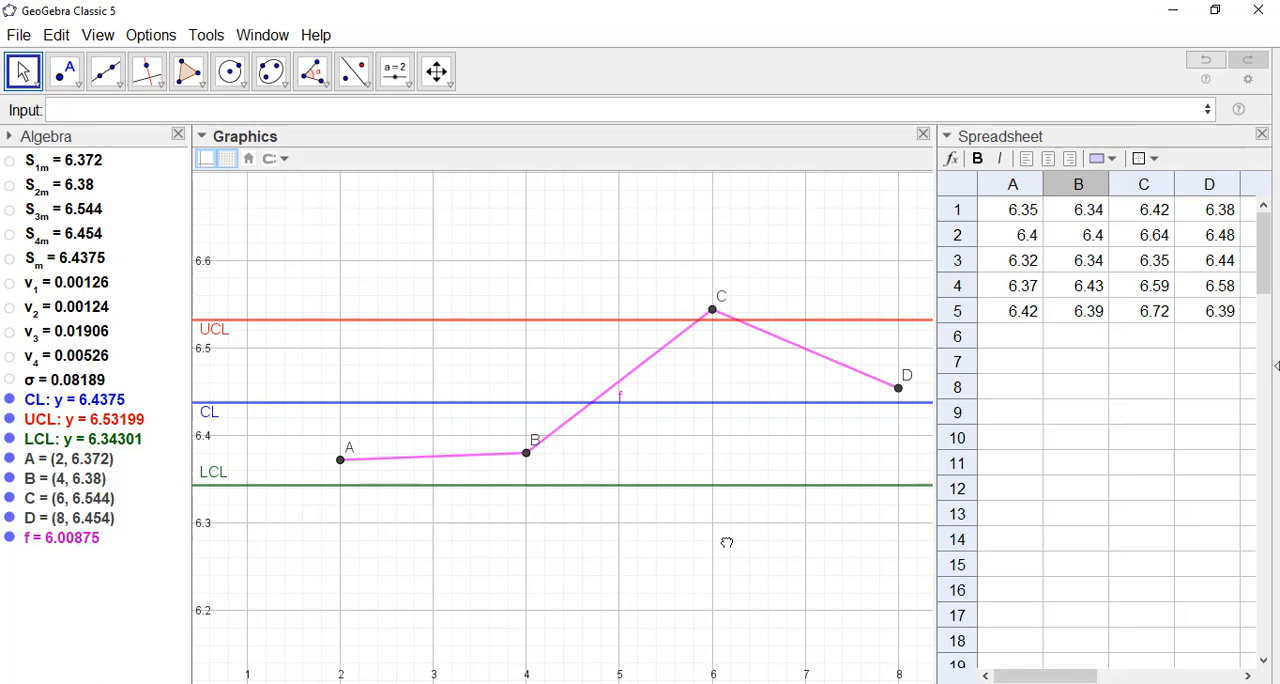
Hide the CL, UCL and LCL lines on the finished control chart and show them again.
left_click(9, 399)
left_click(9, 439)
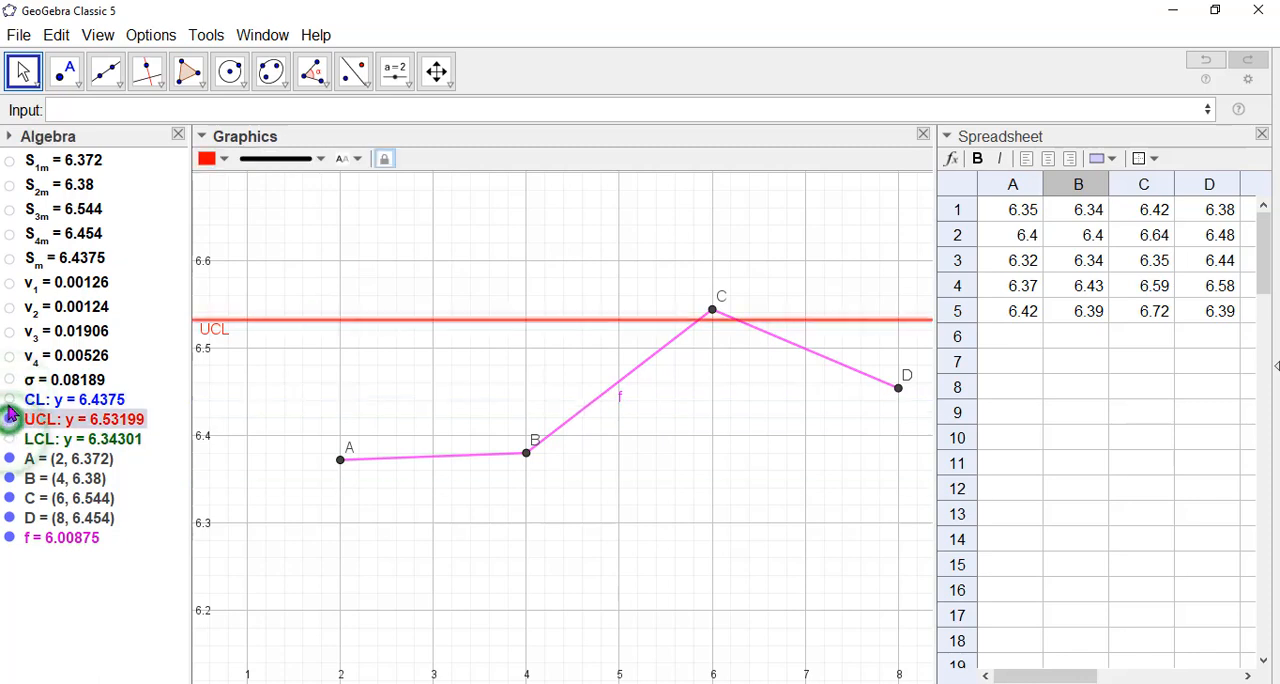
left_click(9, 419)
left_click(9, 399)
left_click(9, 419)
left_click(9, 439)
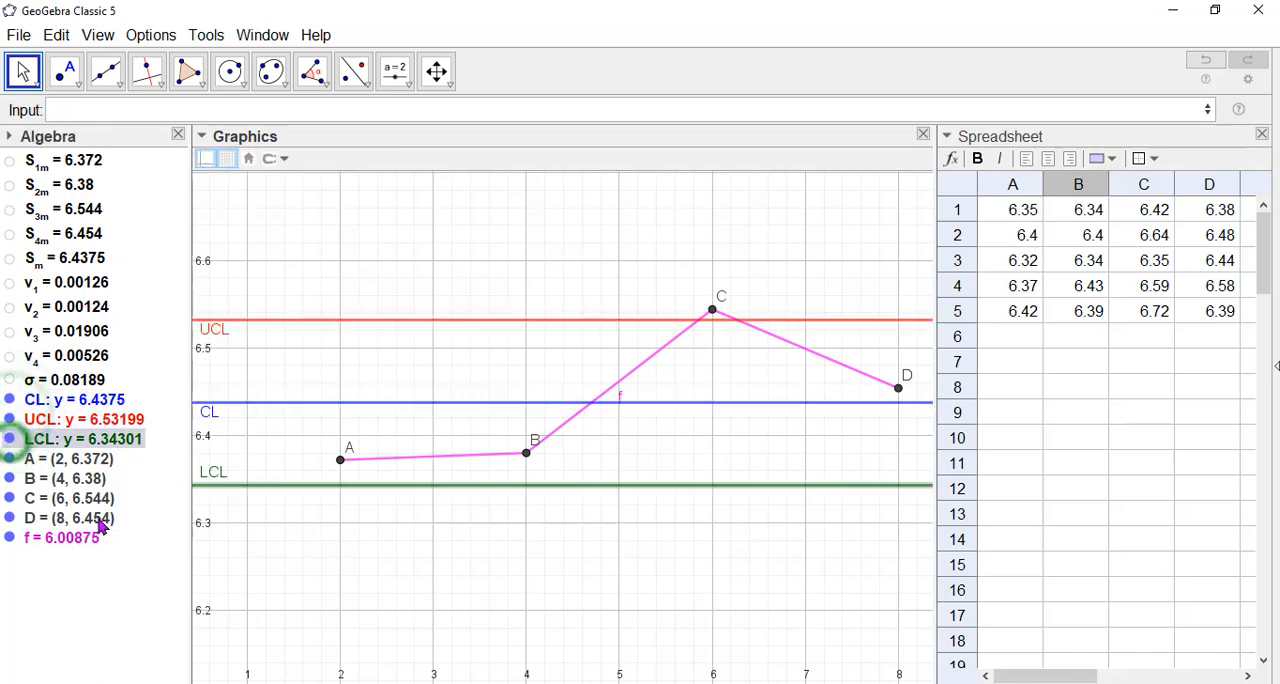
Hide points A, B, C and D and the polyline f on the control chart.
left_click(9, 458)
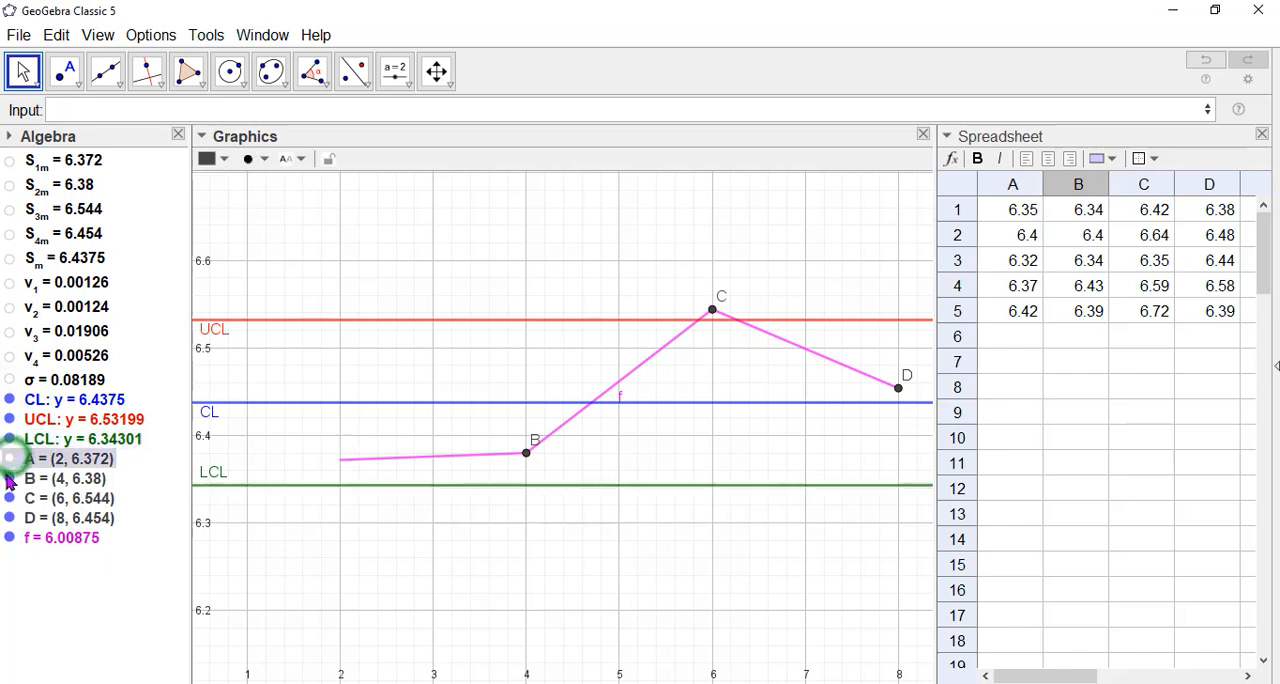
left_click(9, 478)
left_click(9, 498)
left_click(9, 518)
left_click(9, 538)
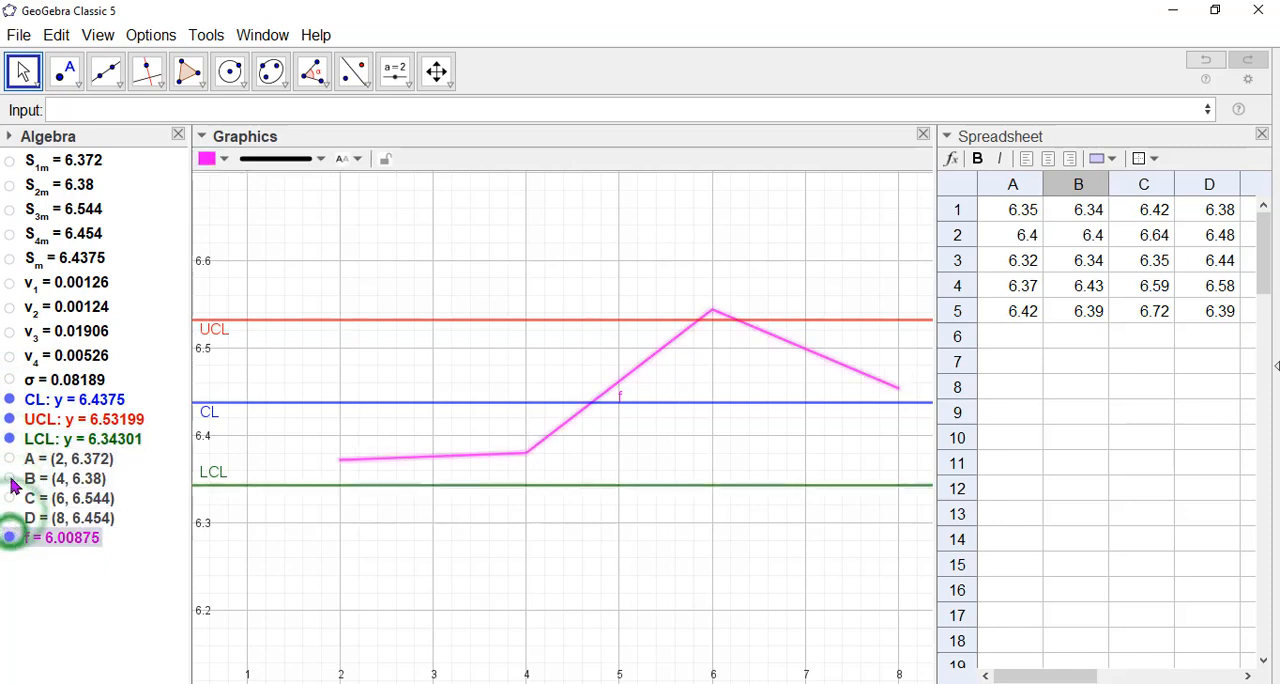
Show points A, B, C and D again, followed by the polyline f connecting them.
left_click(9, 458)
left_click(9, 478)
left_click(9, 498)
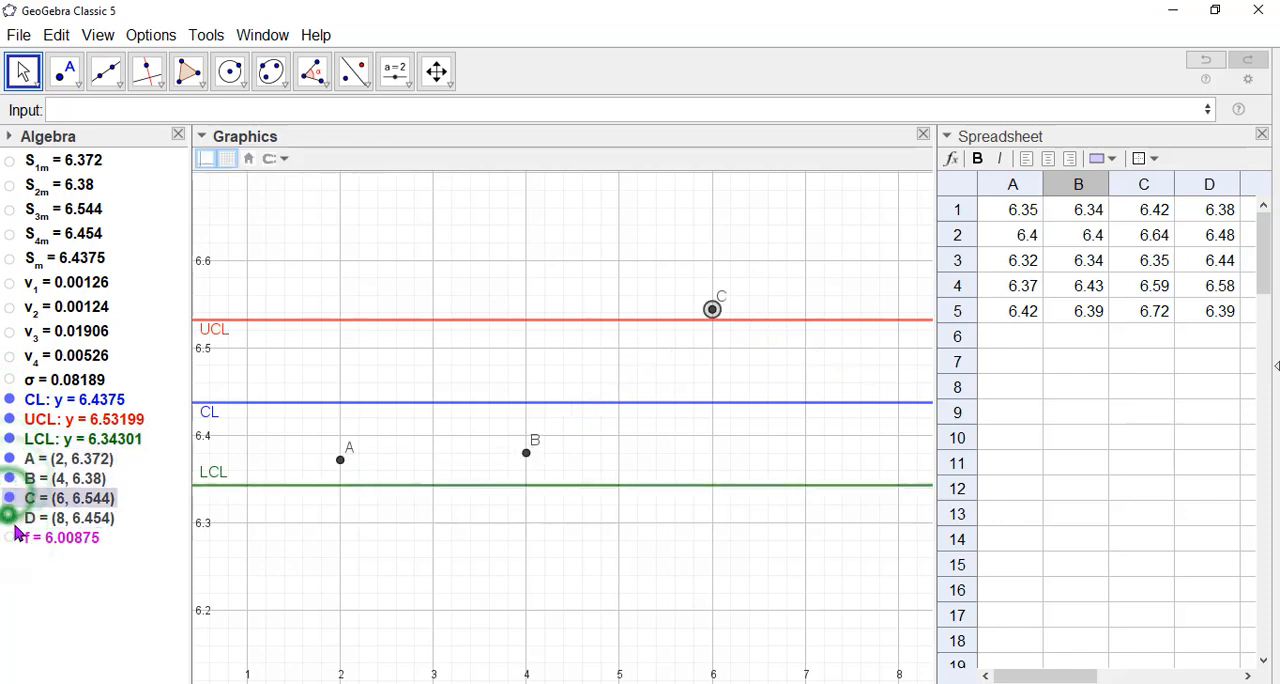
left_click(9, 518)
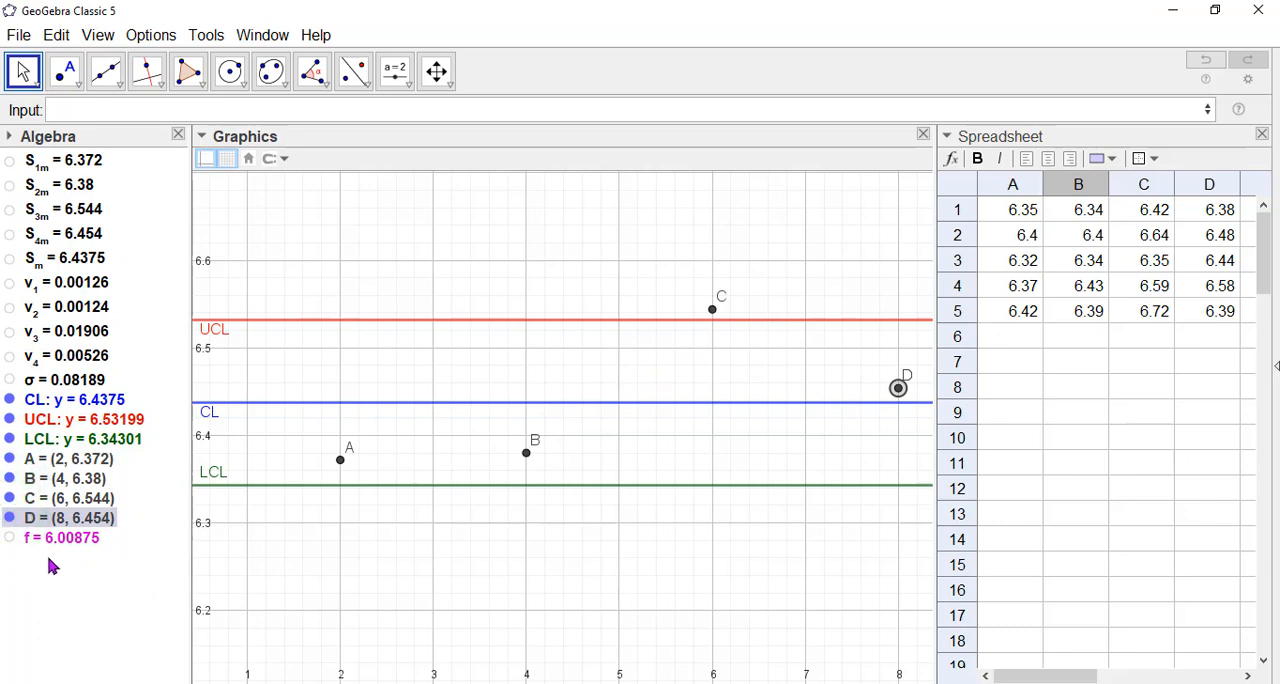
left_click(12, 540)
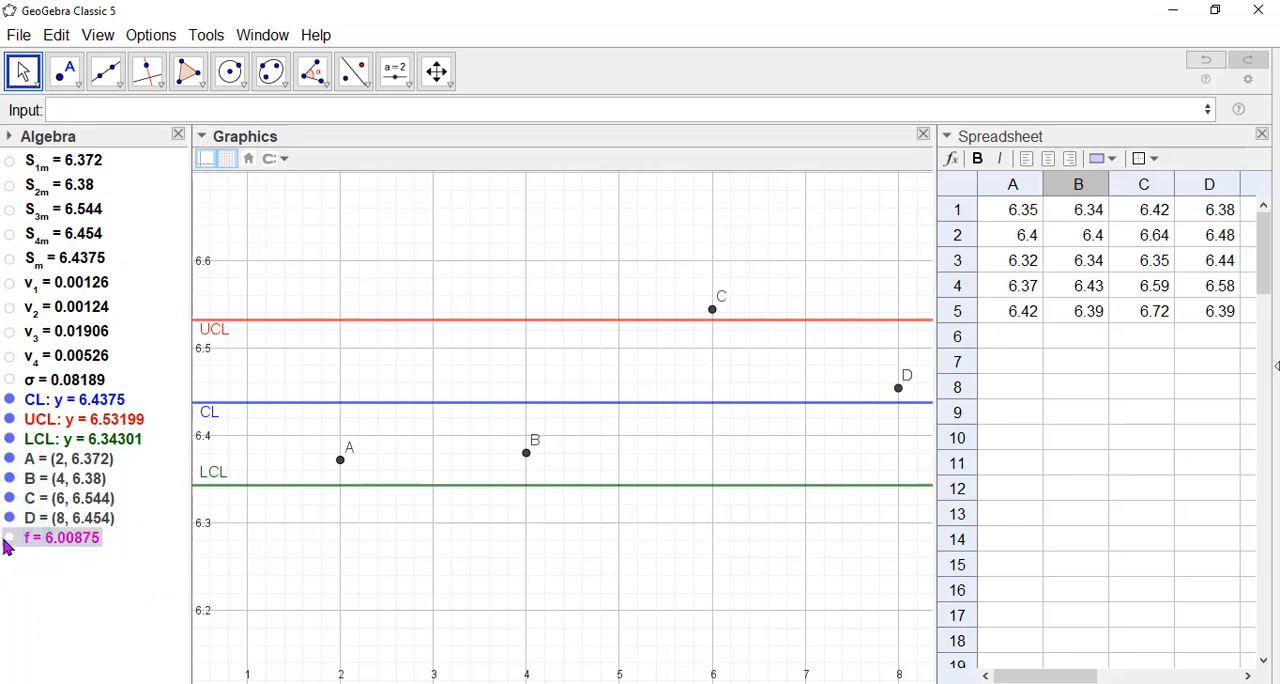
left_click(9, 538)
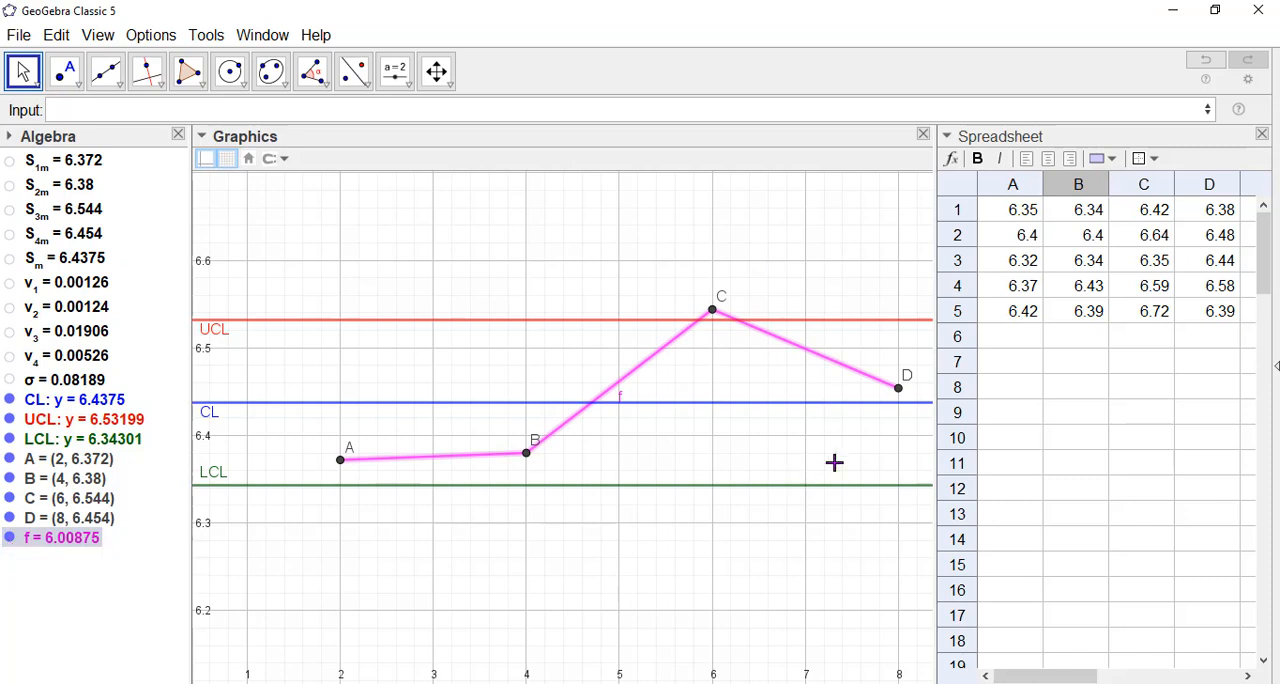
left_click(1122, 460)
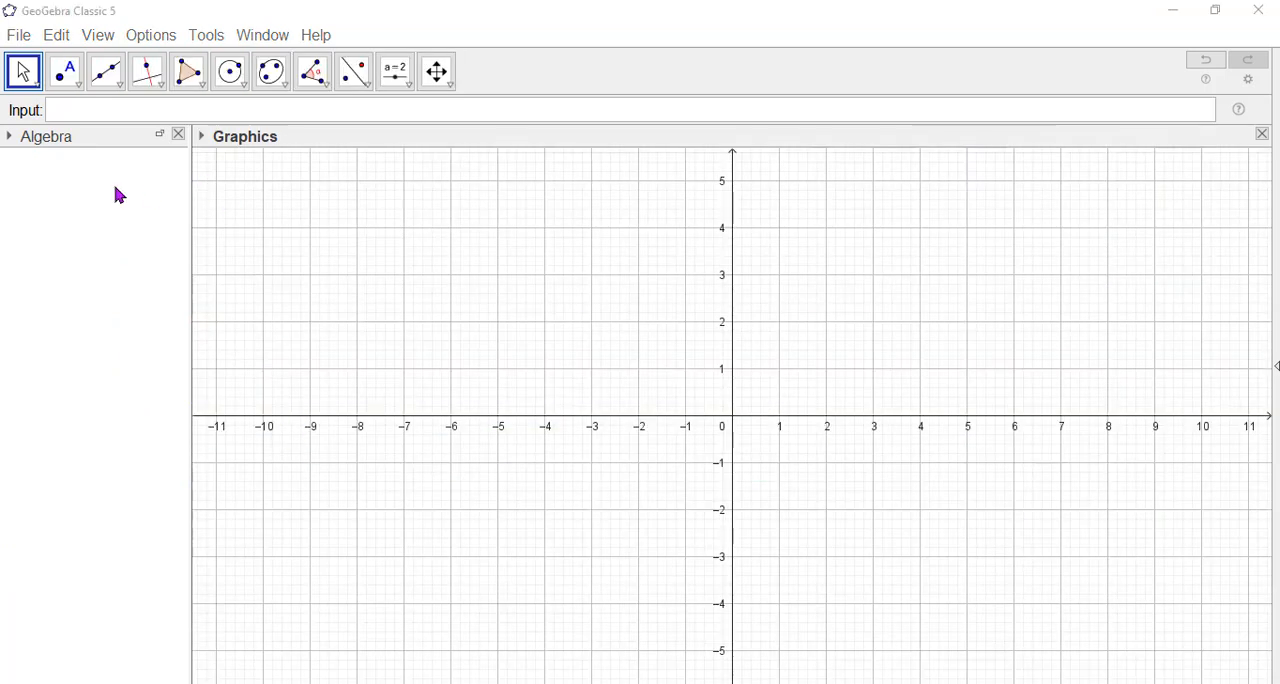
Display the Spreadsheet view beside the empty Graphics view and widen it to show columns A to H.
left_click(75, 257)
left_click(98, 37)
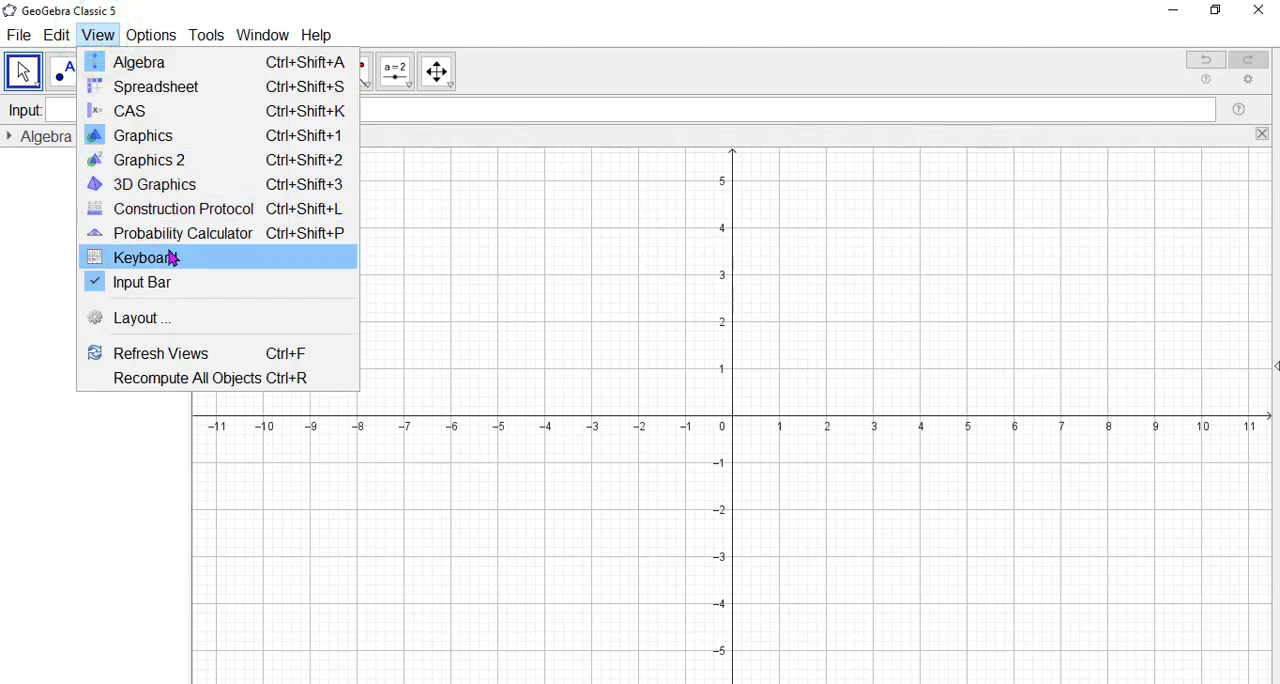
left_click(168, 100)
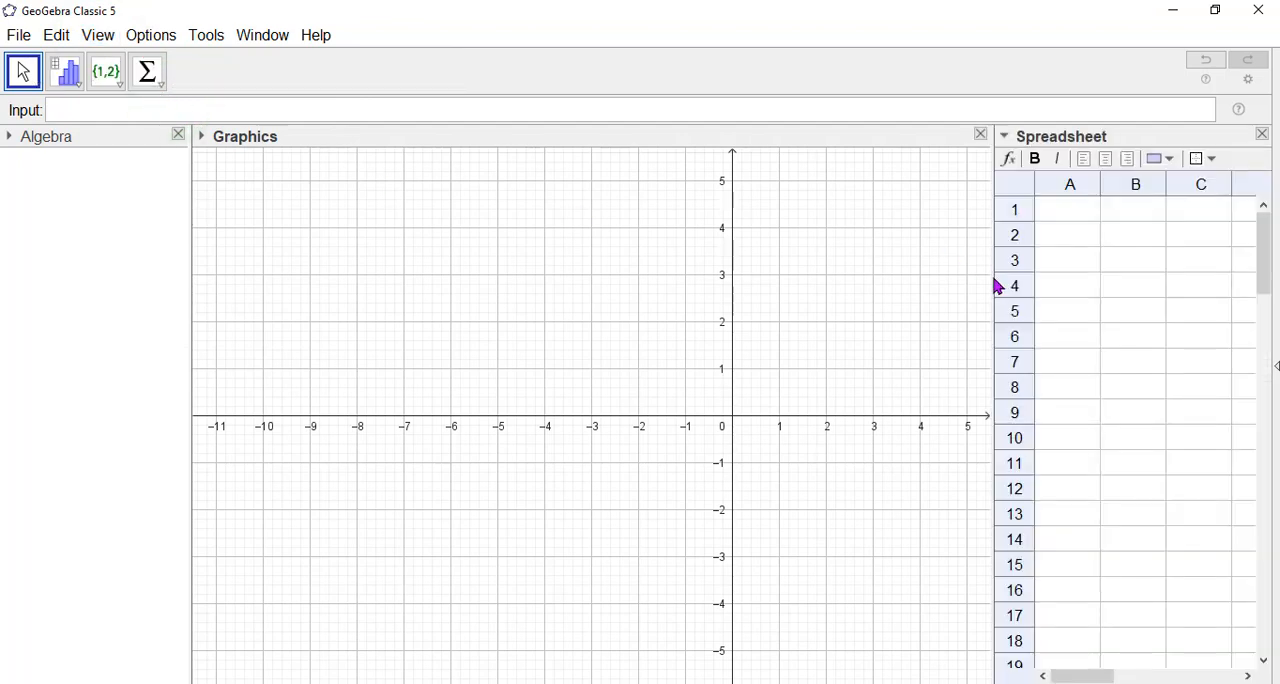
left_click_drag(996, 277, 711, 277)
left_click(858, 288)
left_click(782, 231)
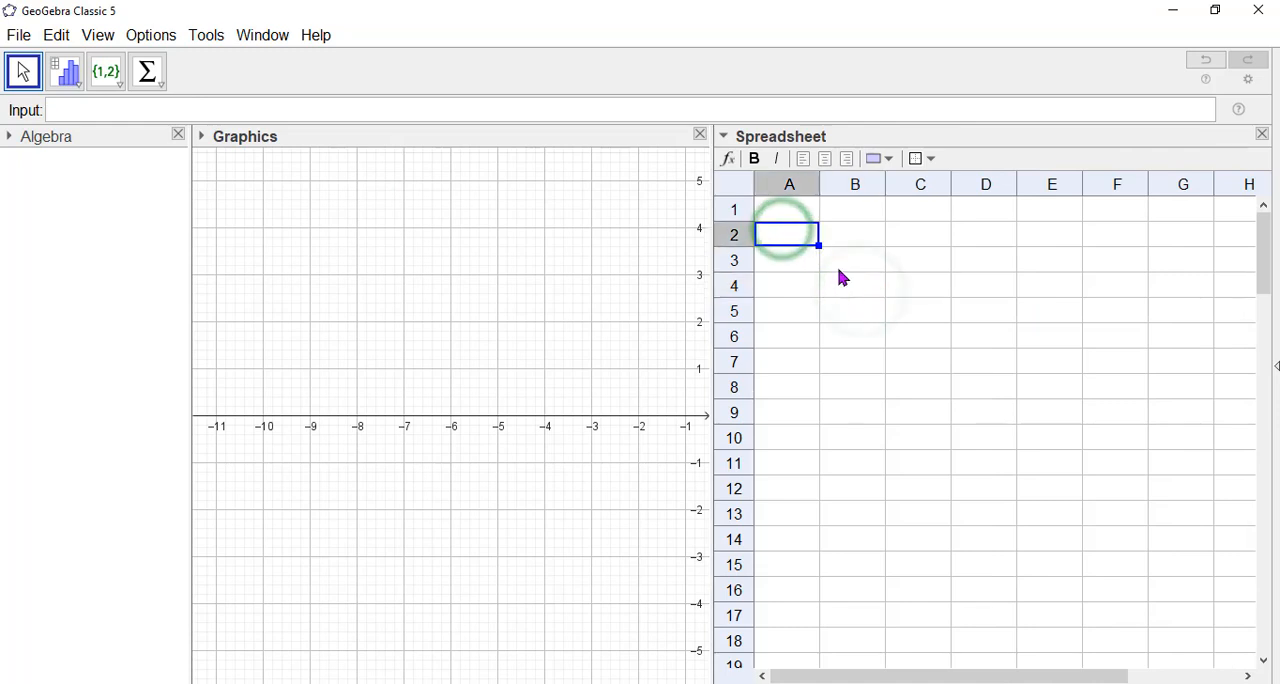
Enter the first sample's values 6.35, 6.4, 6.32, 6.37 and 6.42 in cells A1 to A5.
left_click(806, 205)
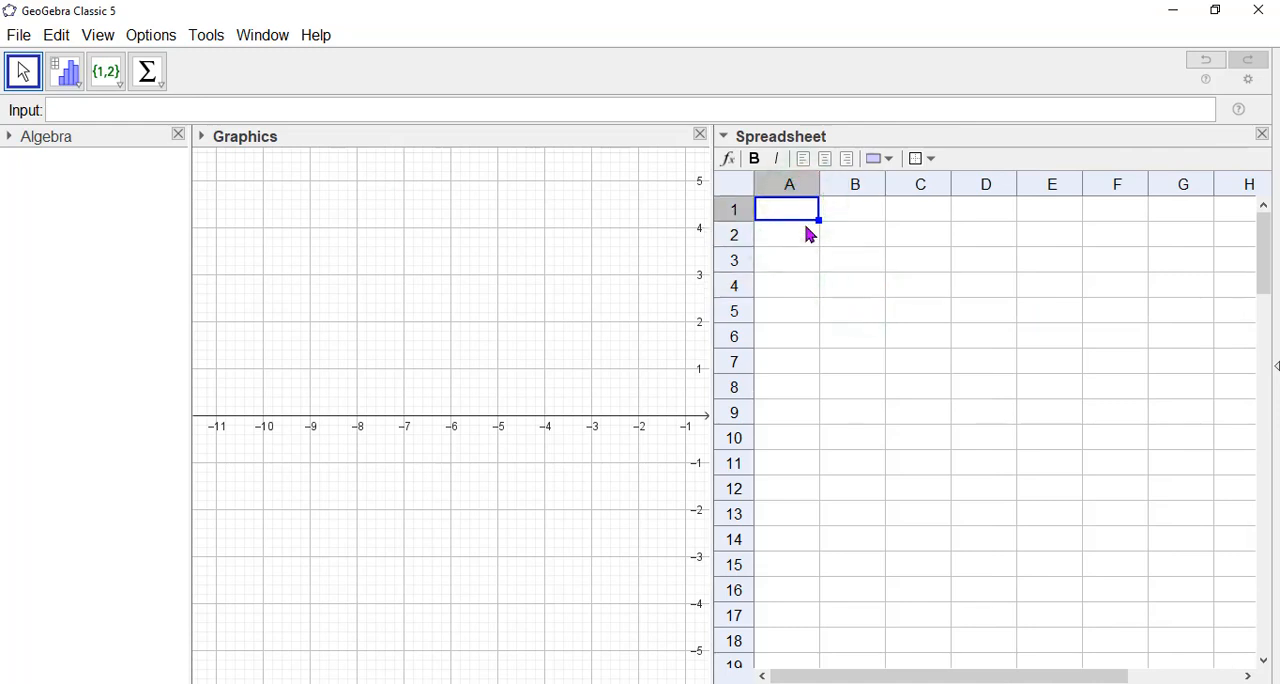
type("6.35")
key("Return")
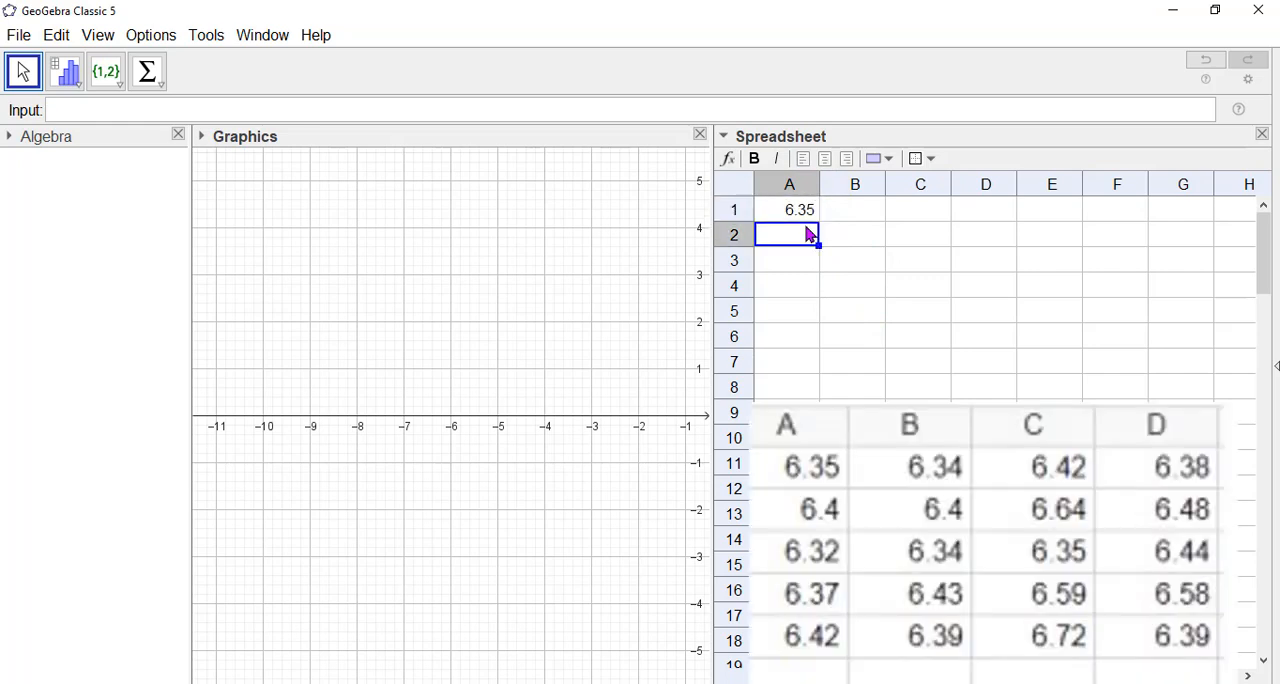
type("6.4")
key("Return")
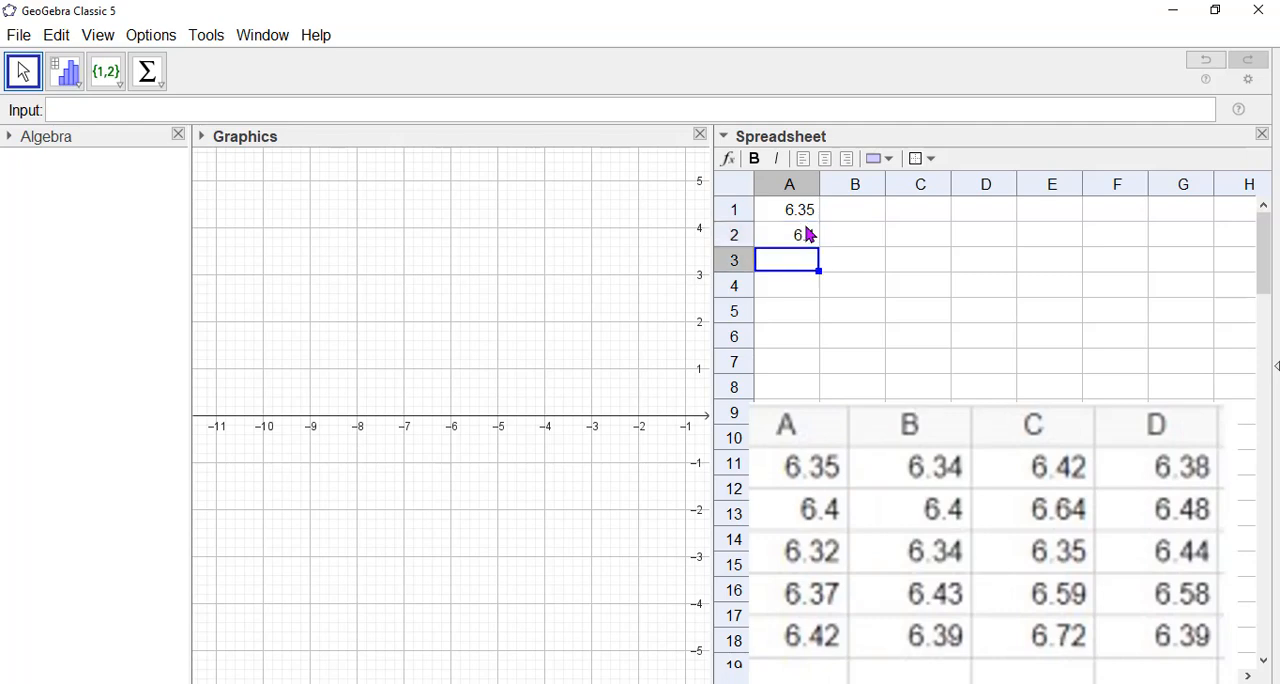
type("6.32")
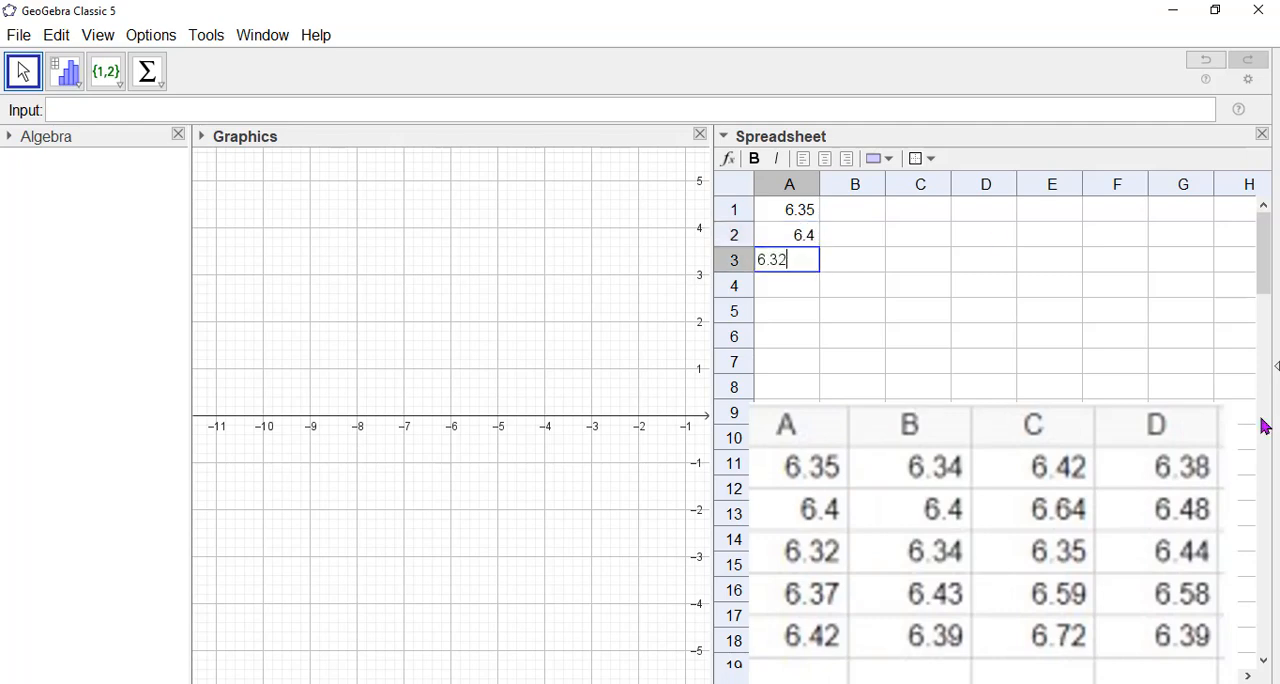
key("Return")
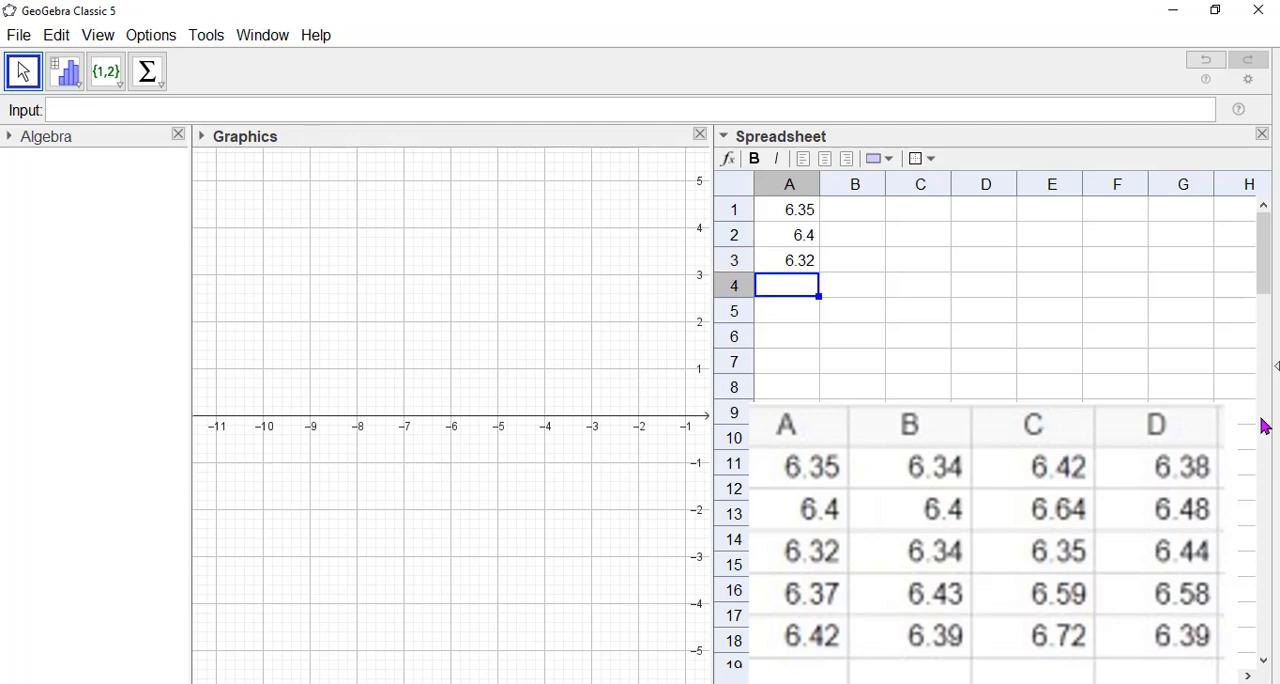
type("6.37")
key("Return")
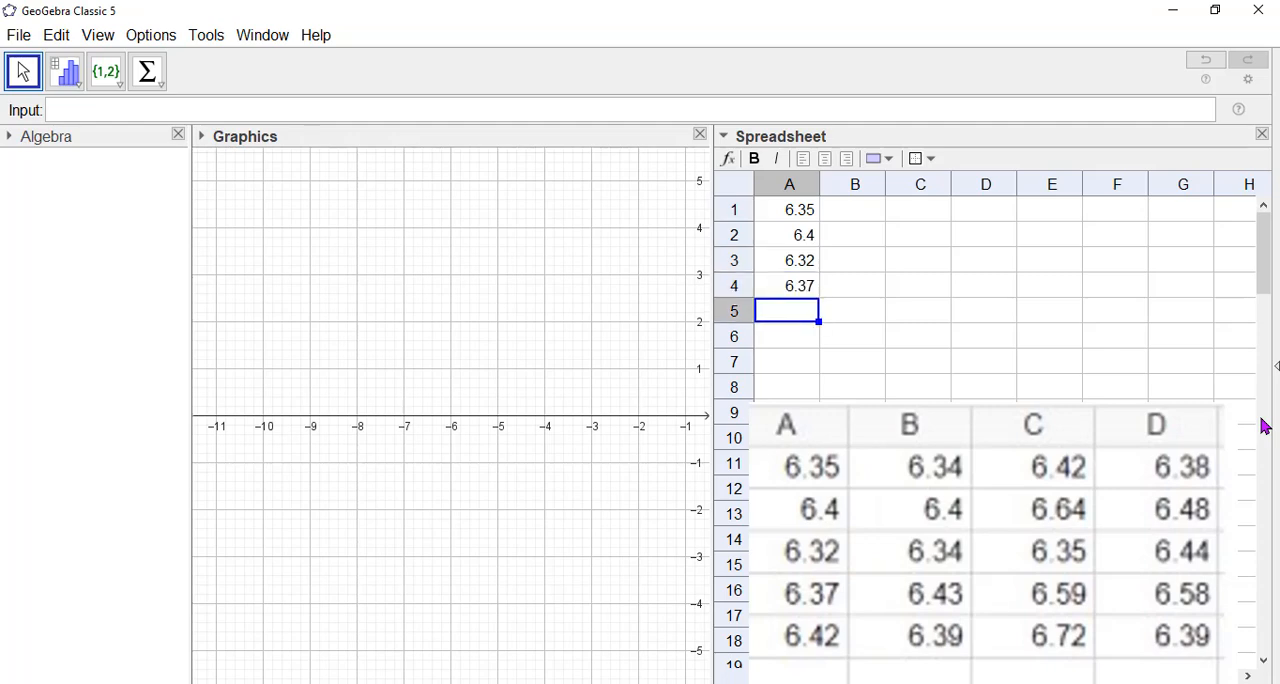
type("6.42")
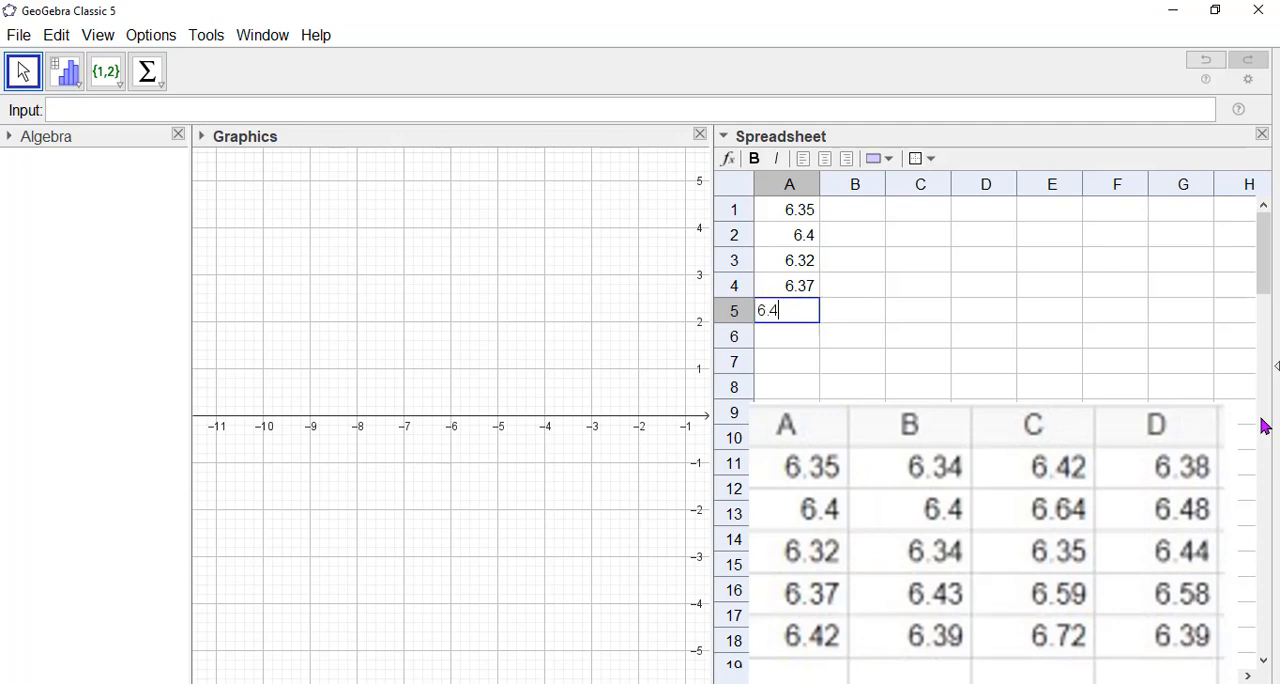
Enter the second sample's values 6.34, 6.4, 6.34, 6.43 and 6.39 in cells B1 to B5.
left_click(848, 220)
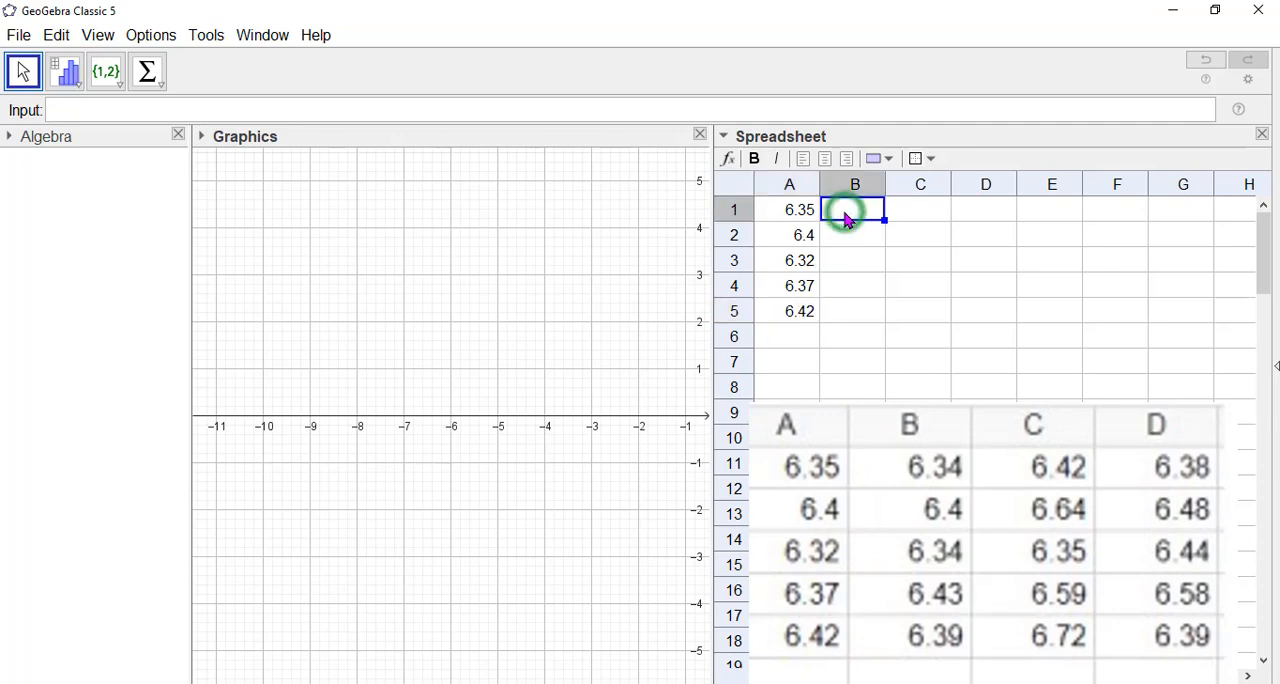
type("6.34")
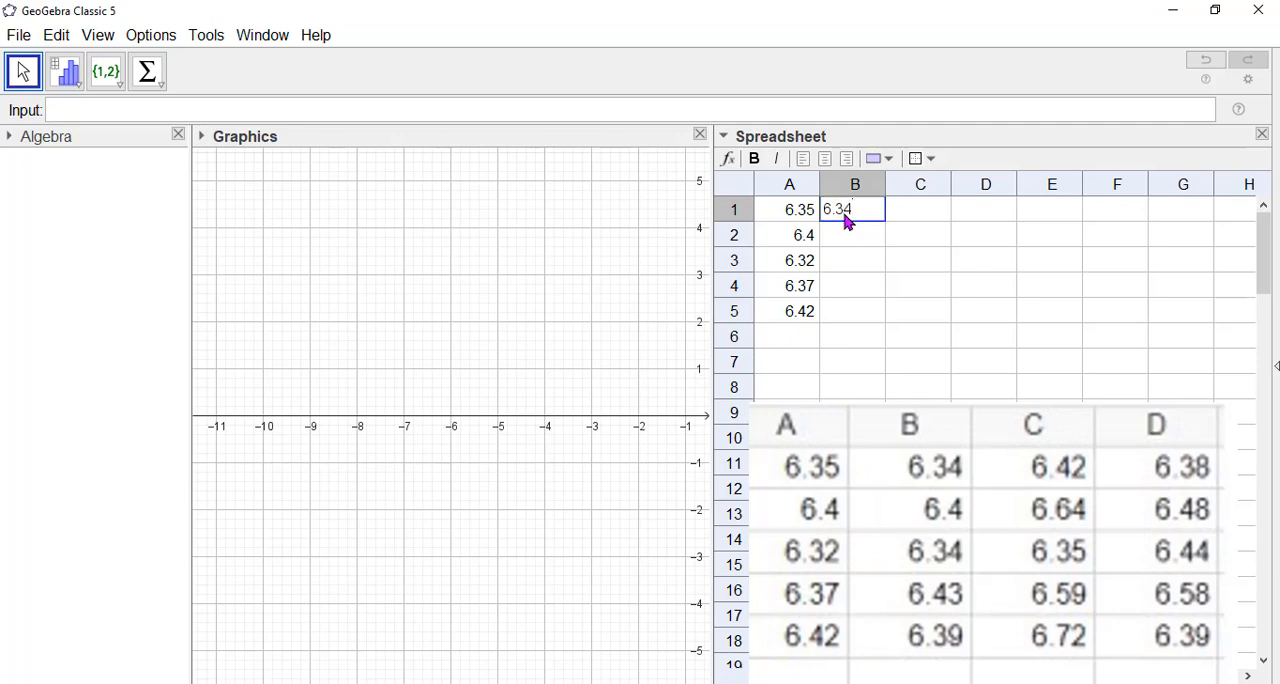
key("Return")
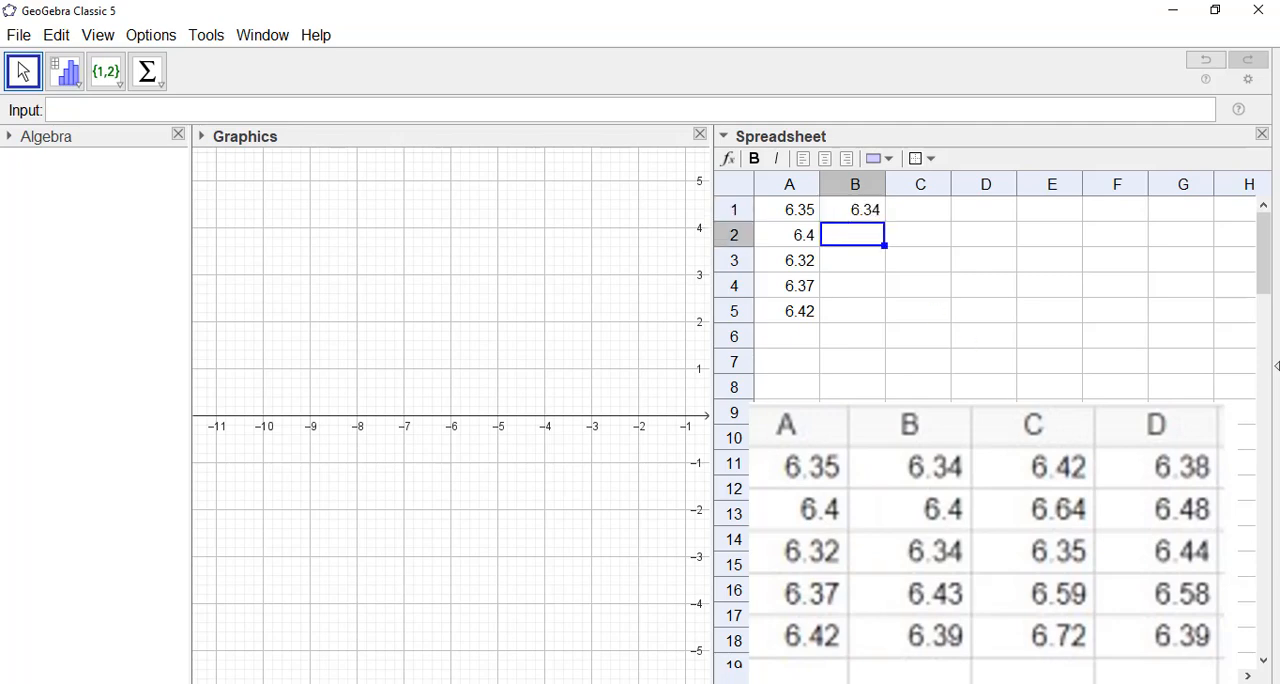
type("6.4")
key("Return")
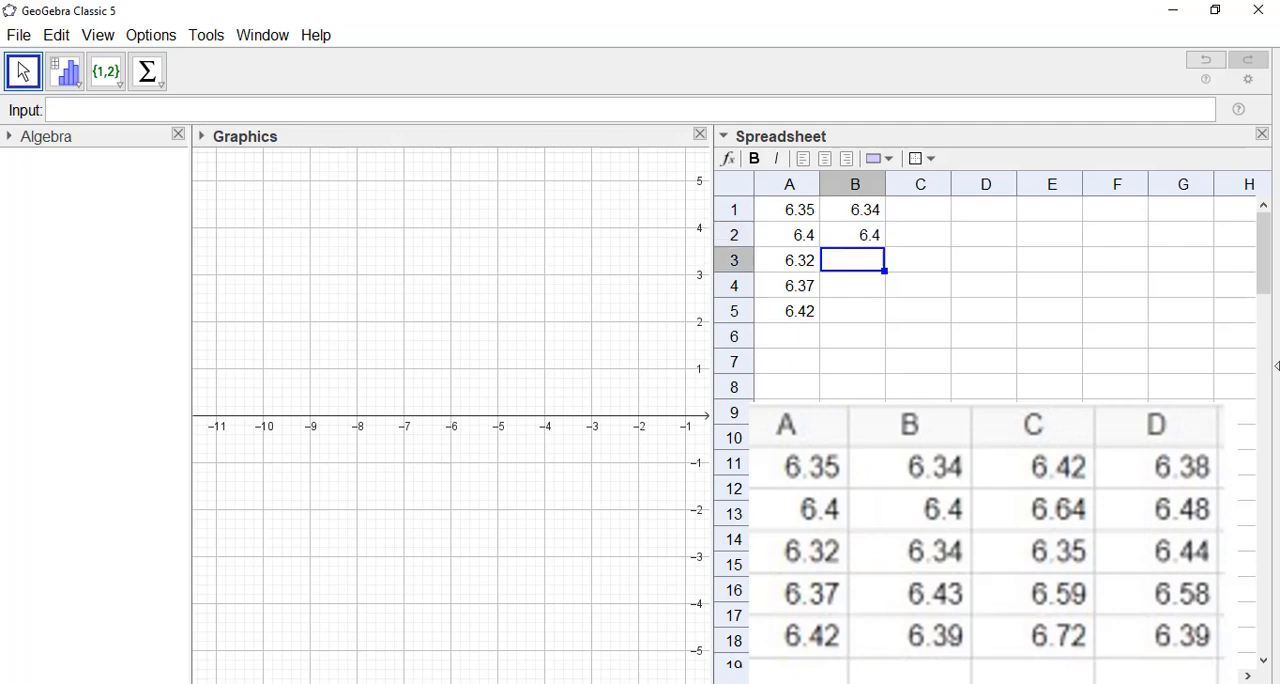
type("6.34")
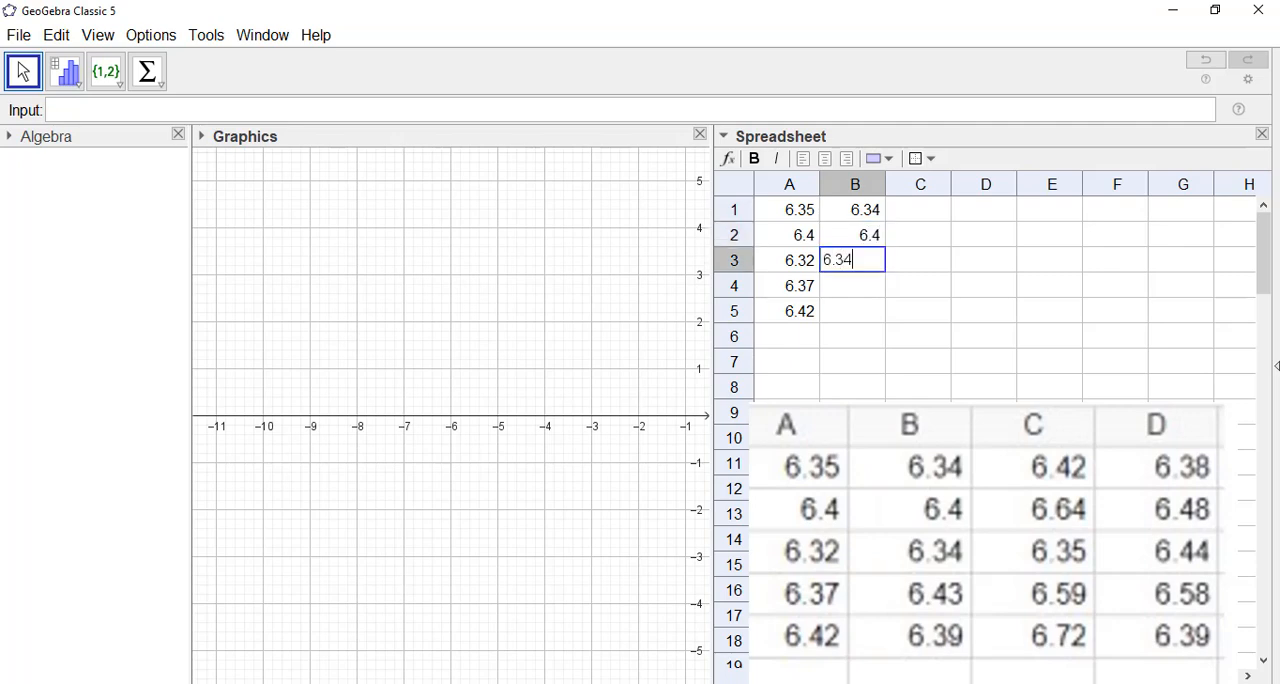
key("Return")
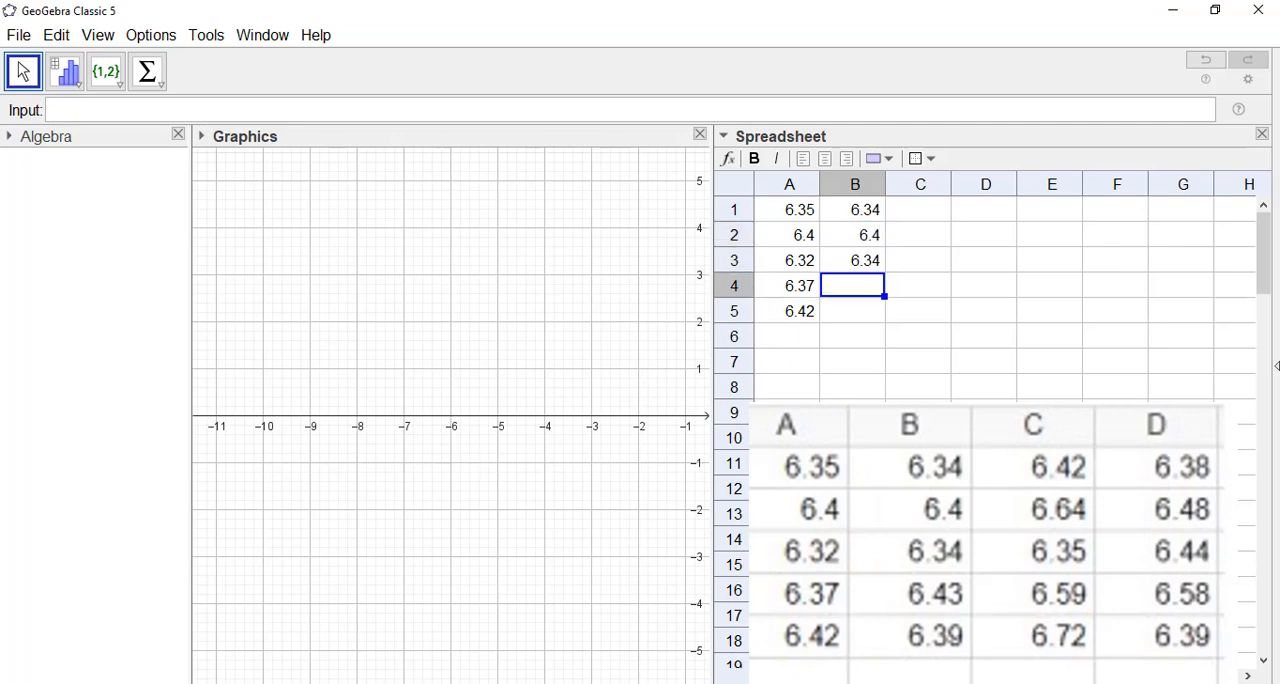
type("6.43")
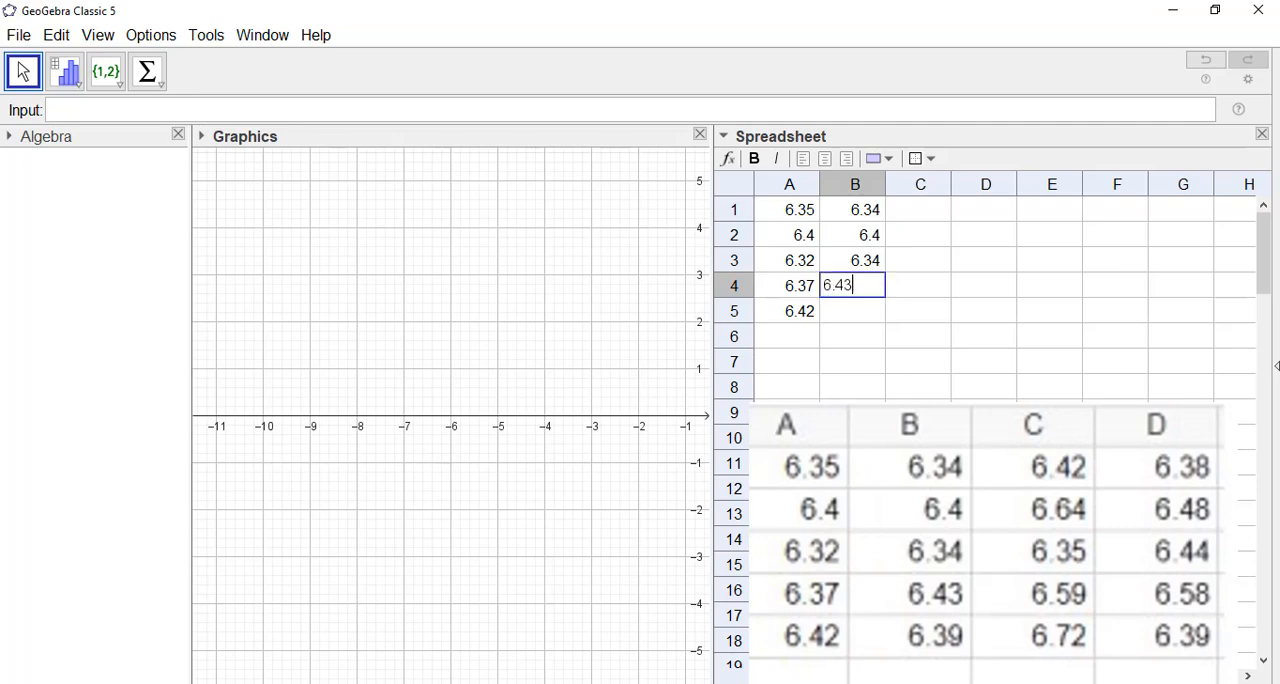
key("Return")
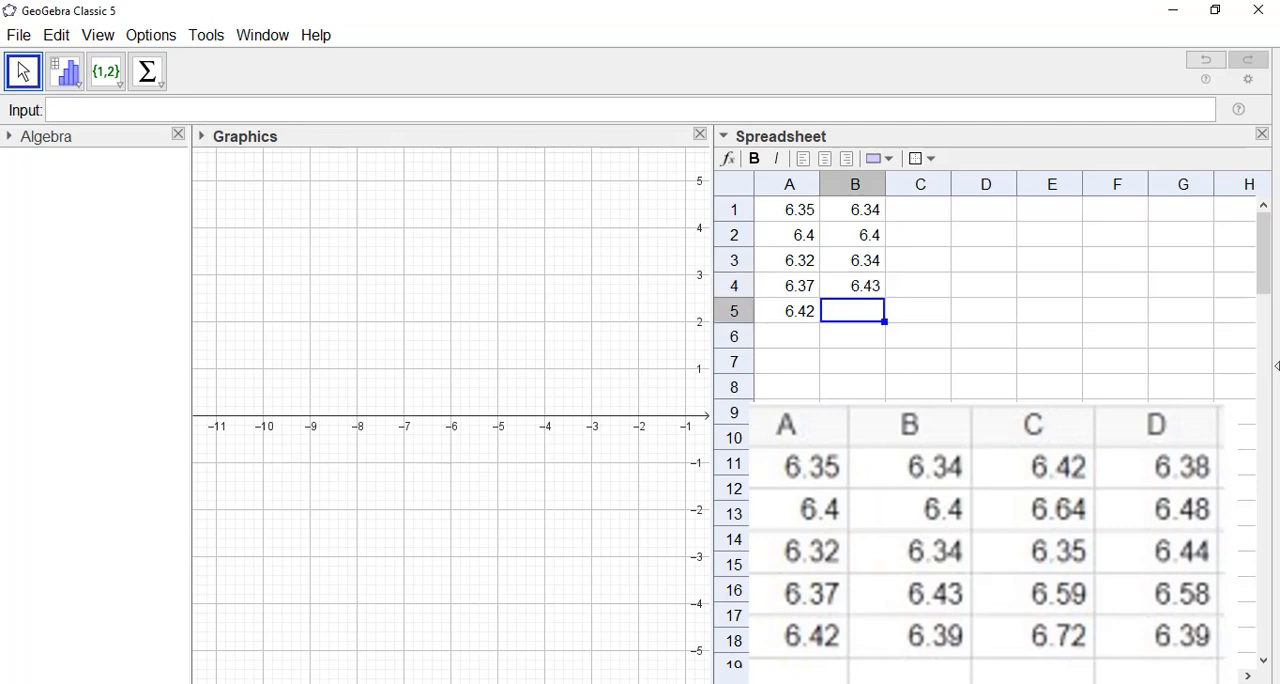
type("6.39")
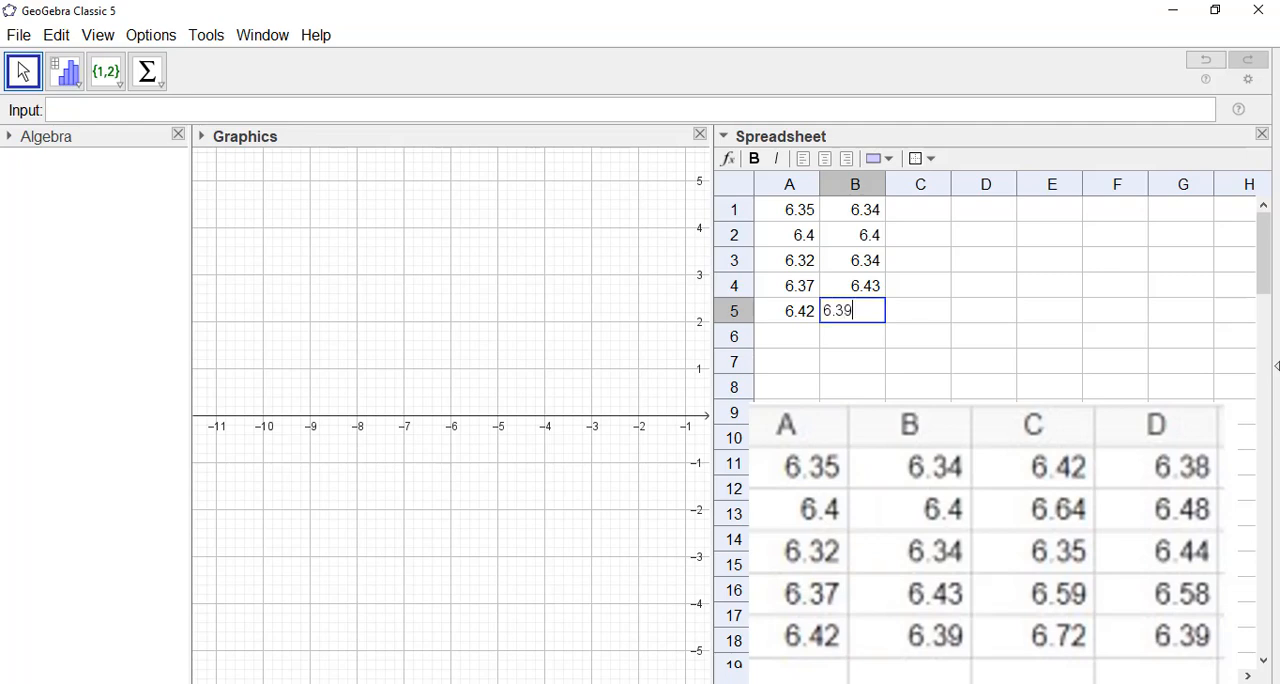
Enter the third sample's values 6.42, 6.64, 6.35, 6.59 and 6.72 in cells C1 to C5.
left_click(930, 208)
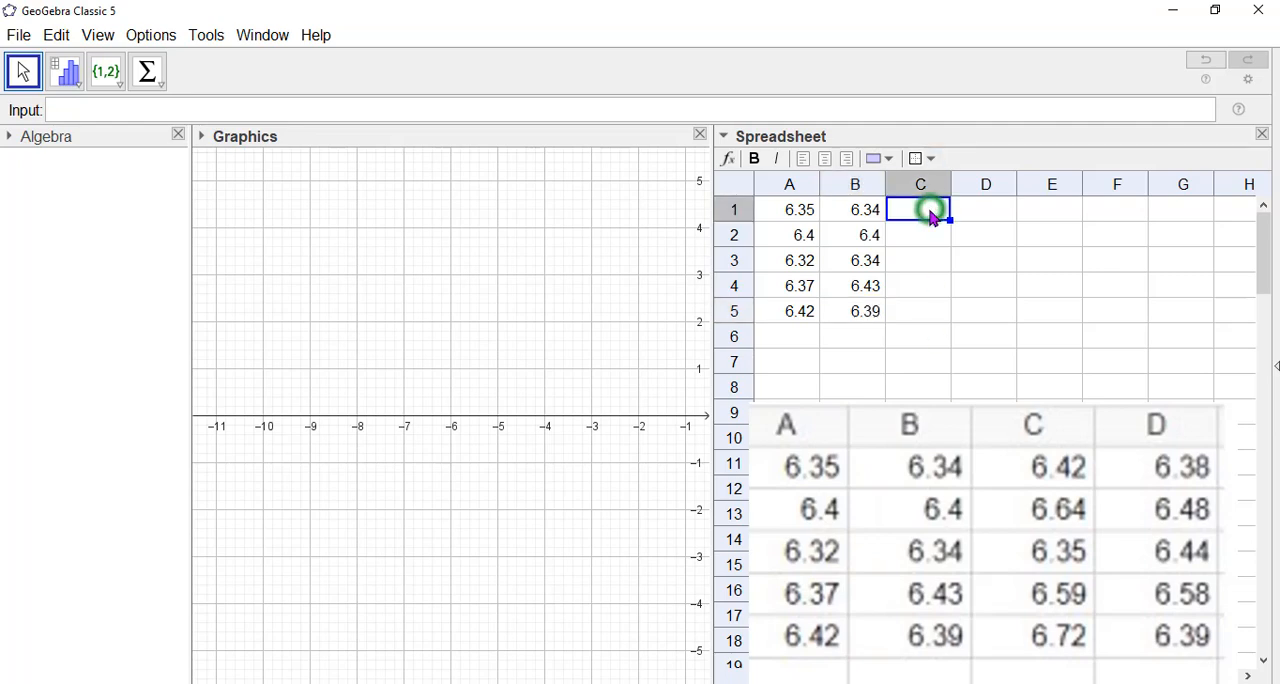
type("6.42")
key("Return")
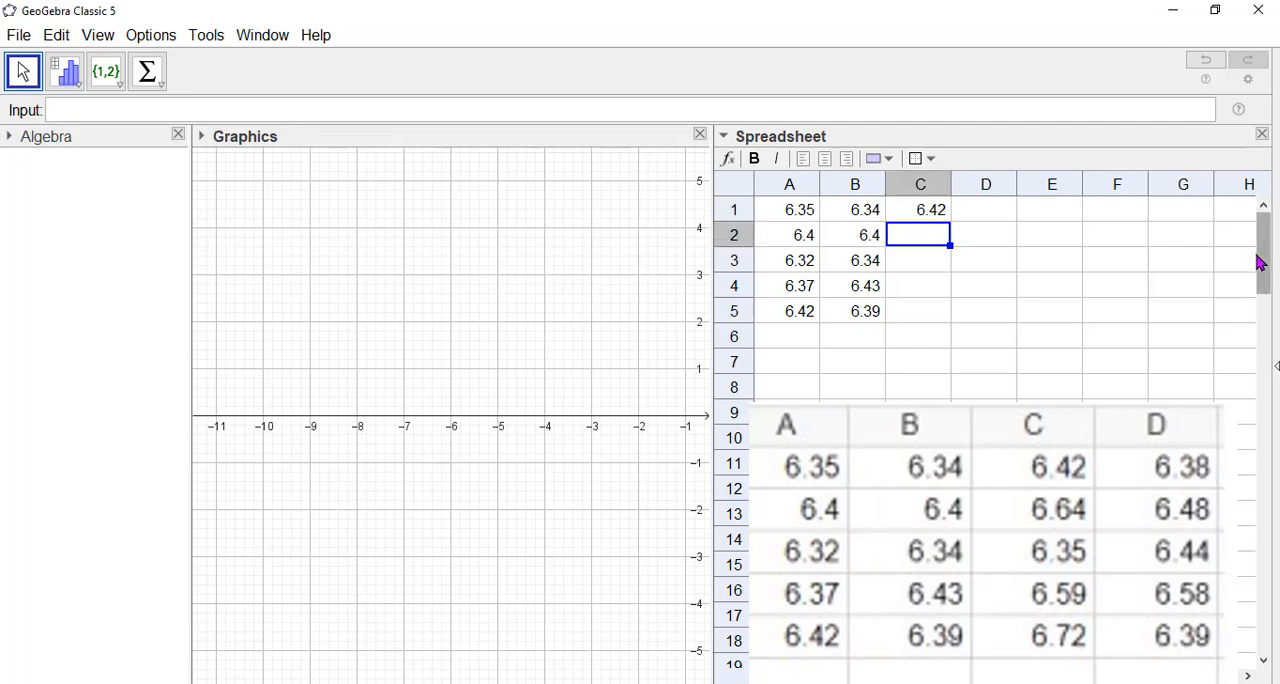
type("6.64")
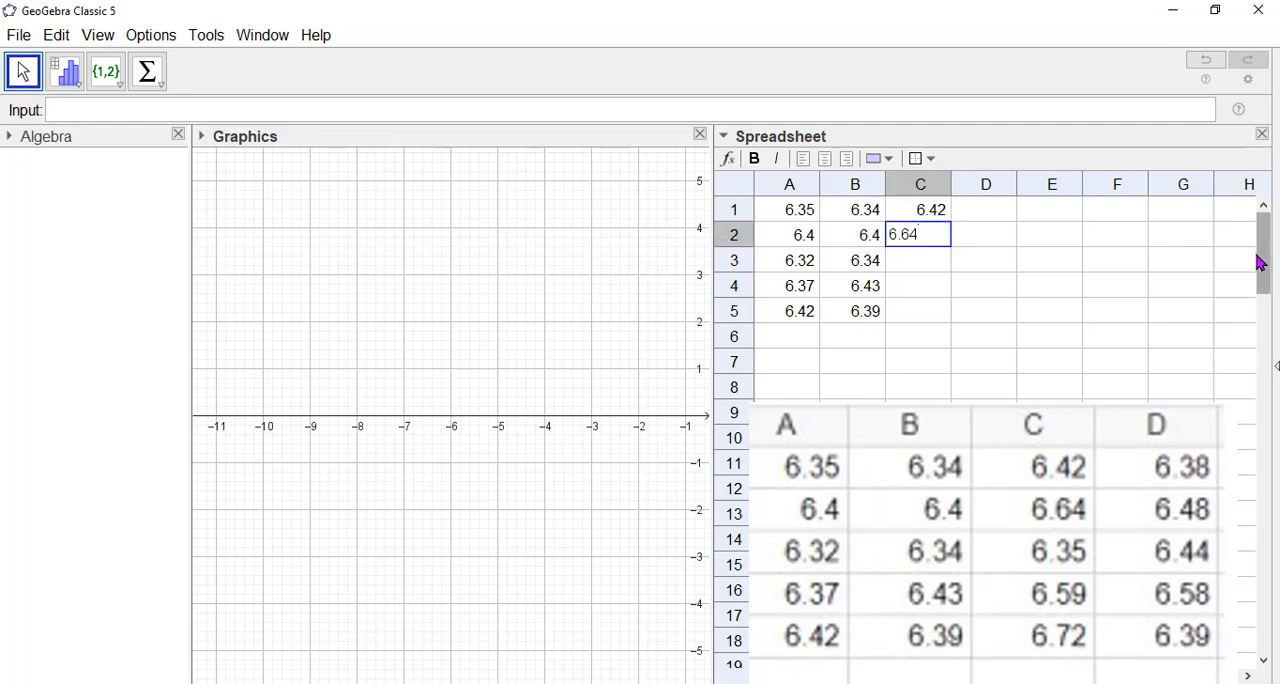
key("Return")
type("6.")
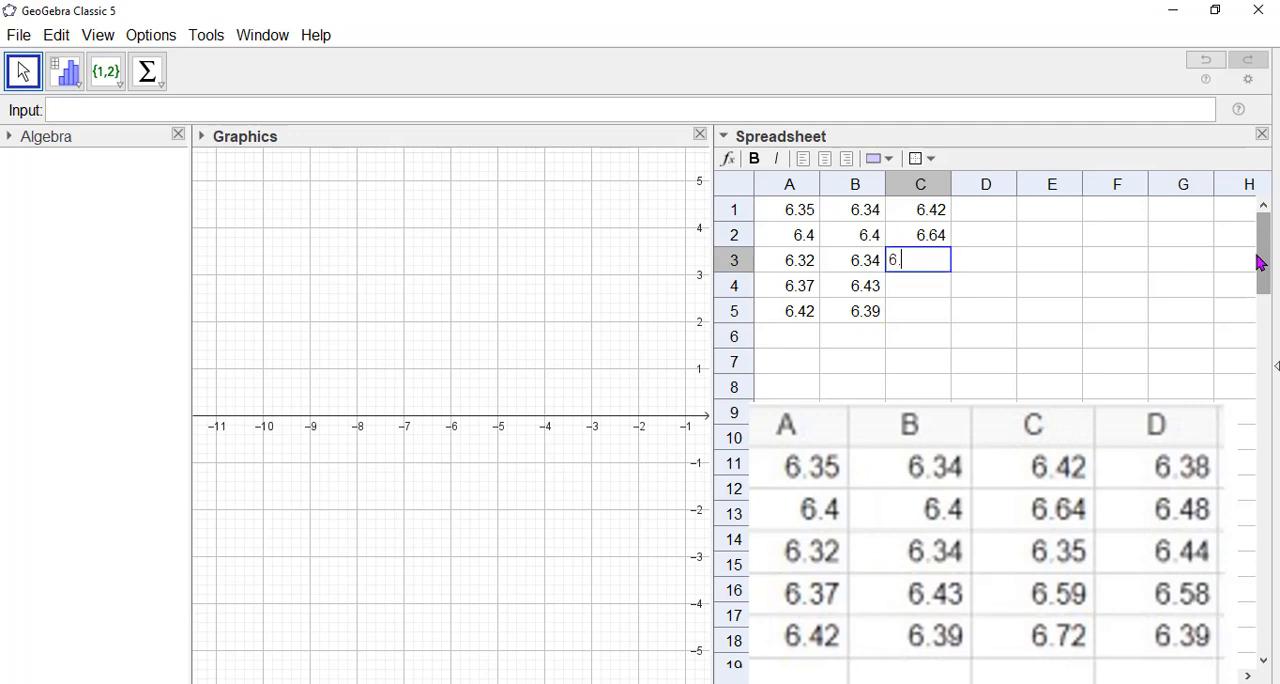
type("35")
key("Return")
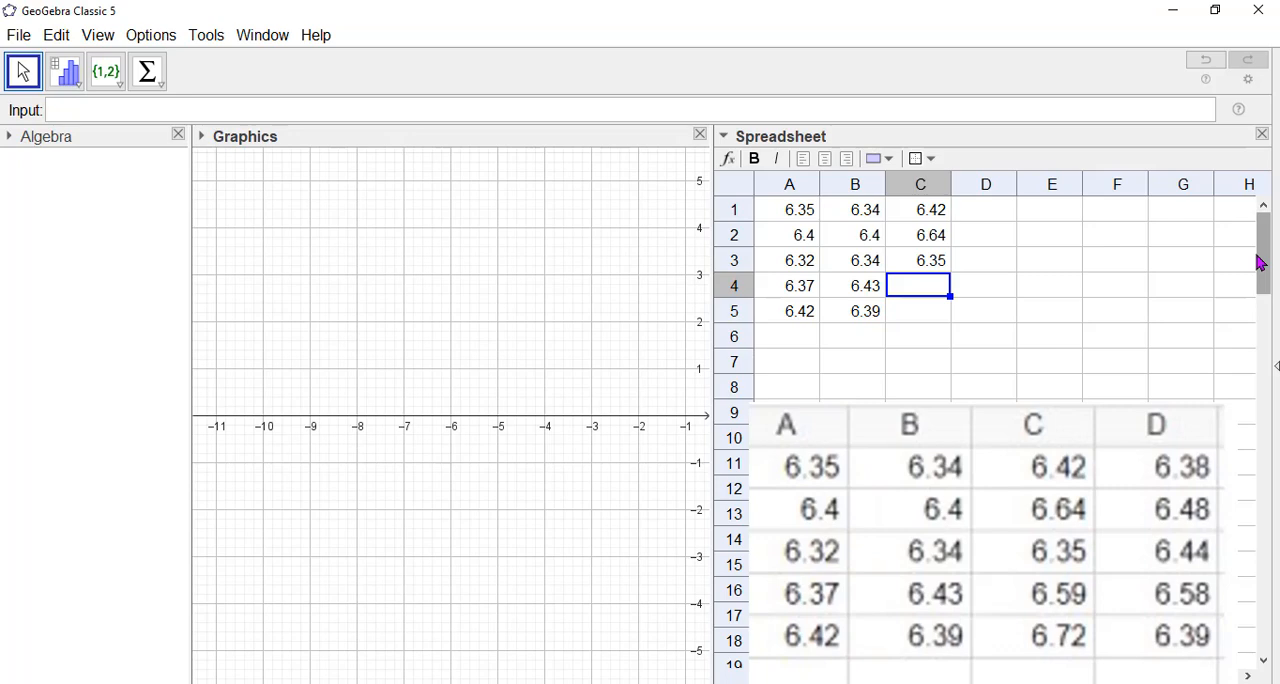
type("6.59")
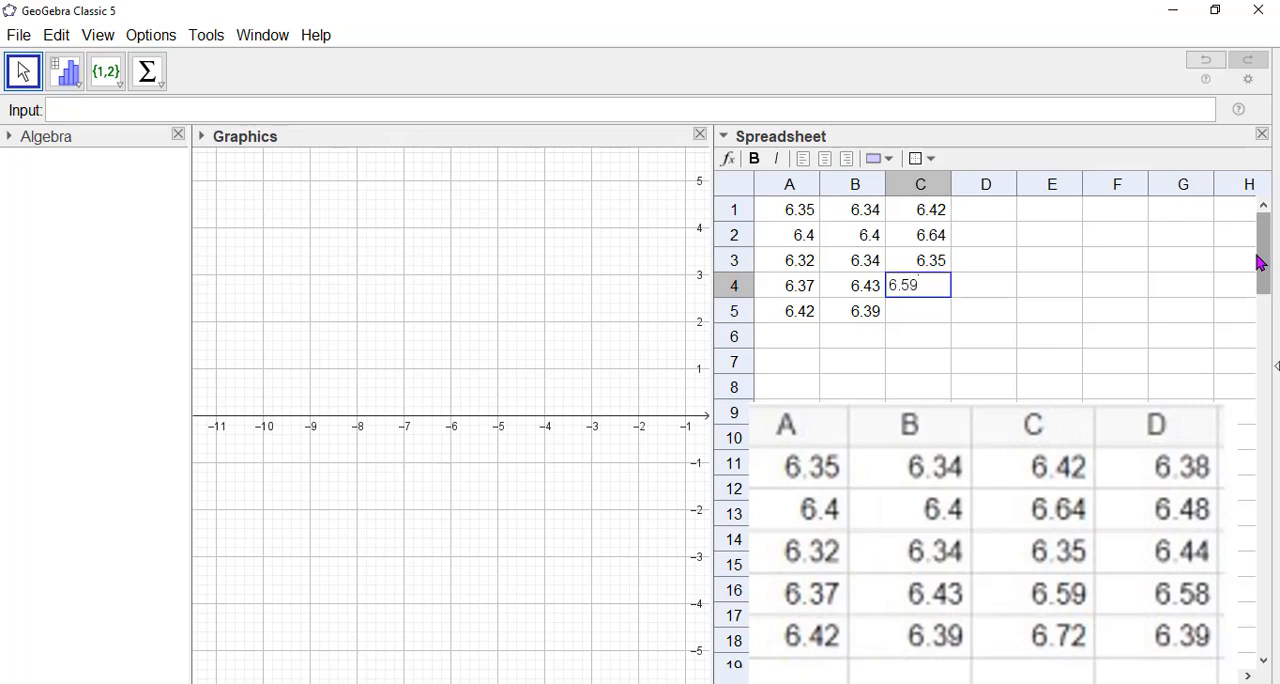
key("Return")
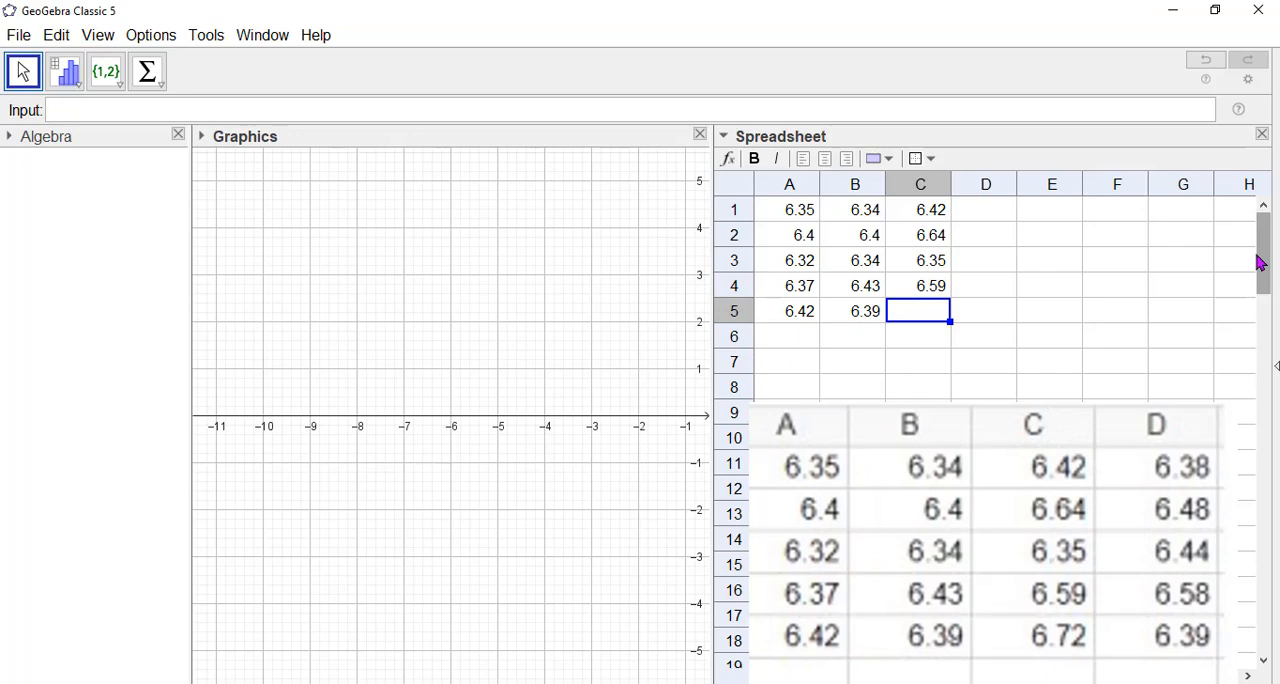
type("6.72")
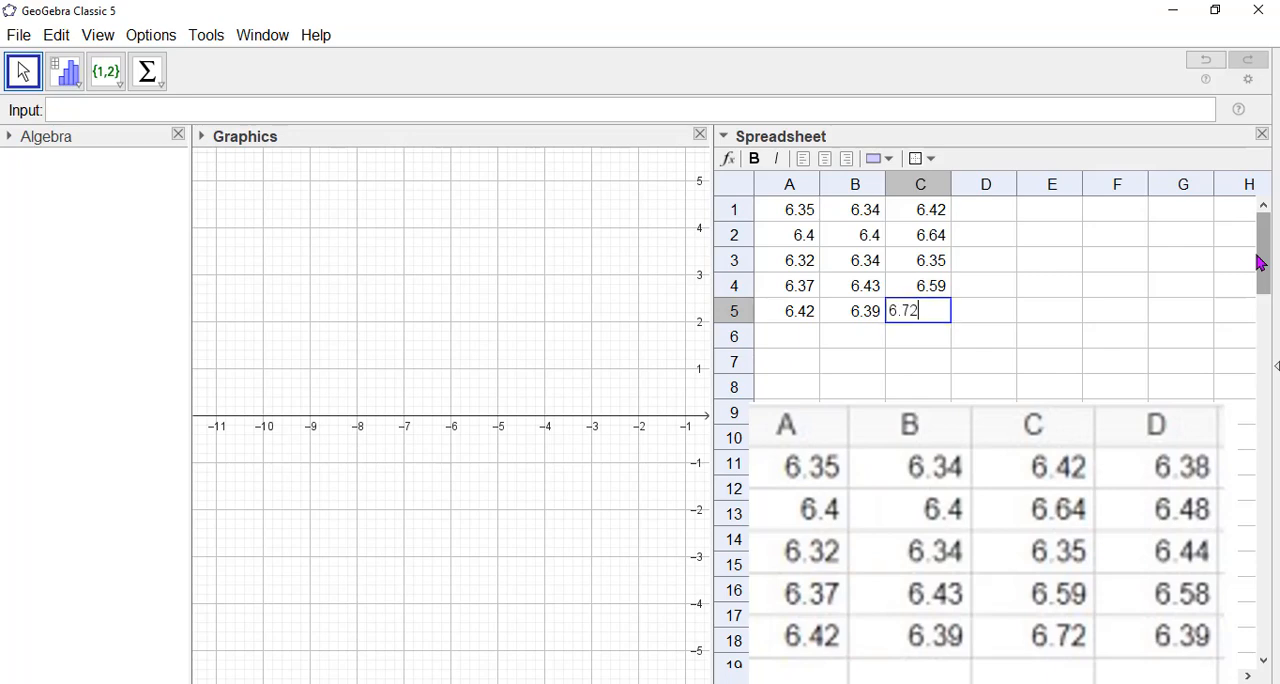
Enter the fourth sample's values 6.38, 6.48, 6.44, 6.58 and 6.39 in cells D1 to D5.
left_click(1010, 215)
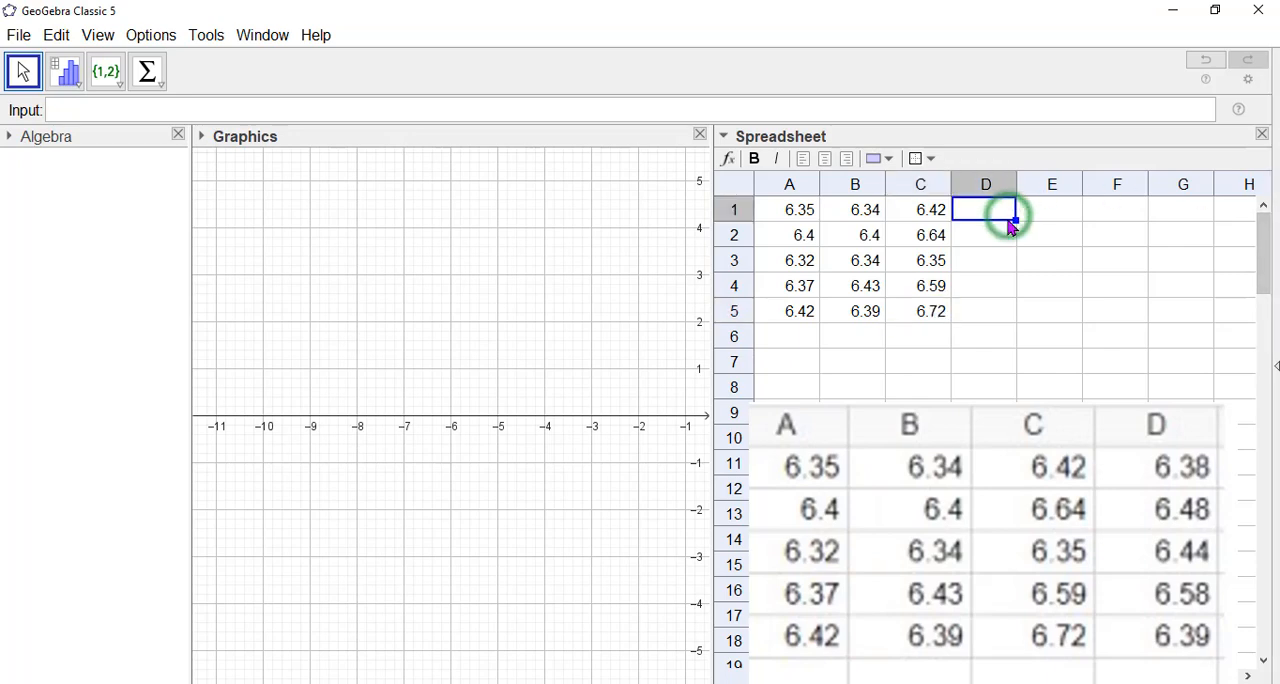
type("6")
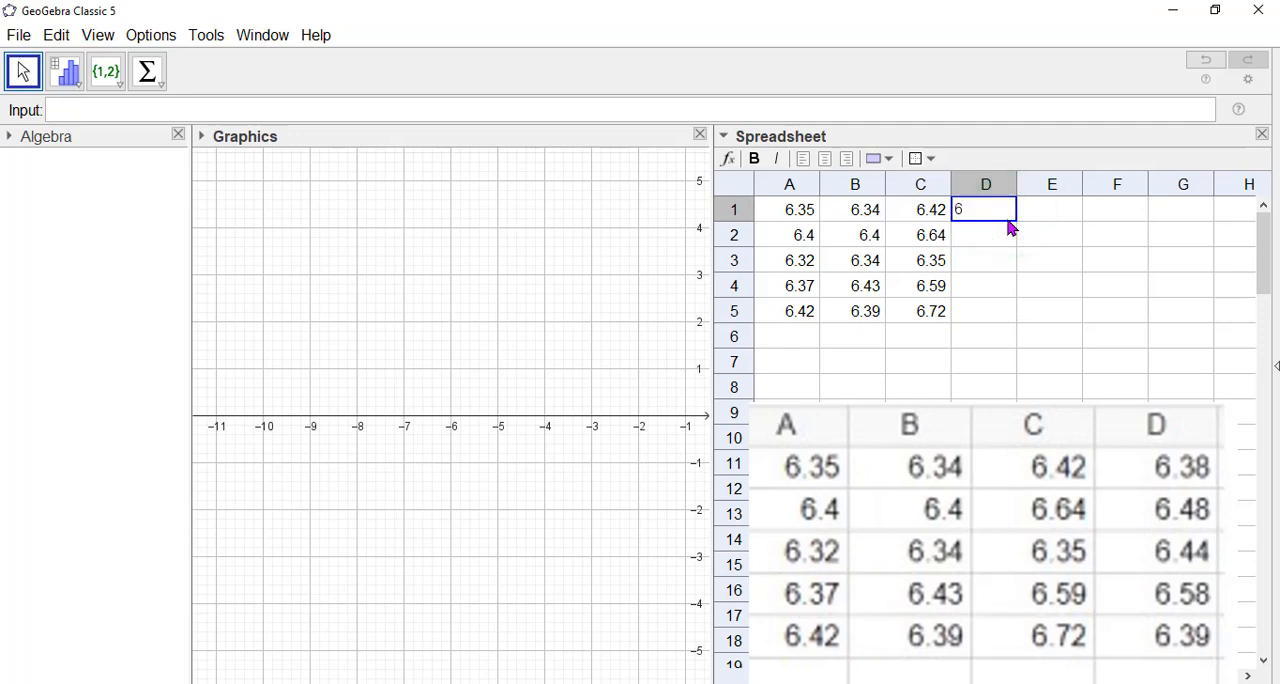
type(".38")
key("Return")
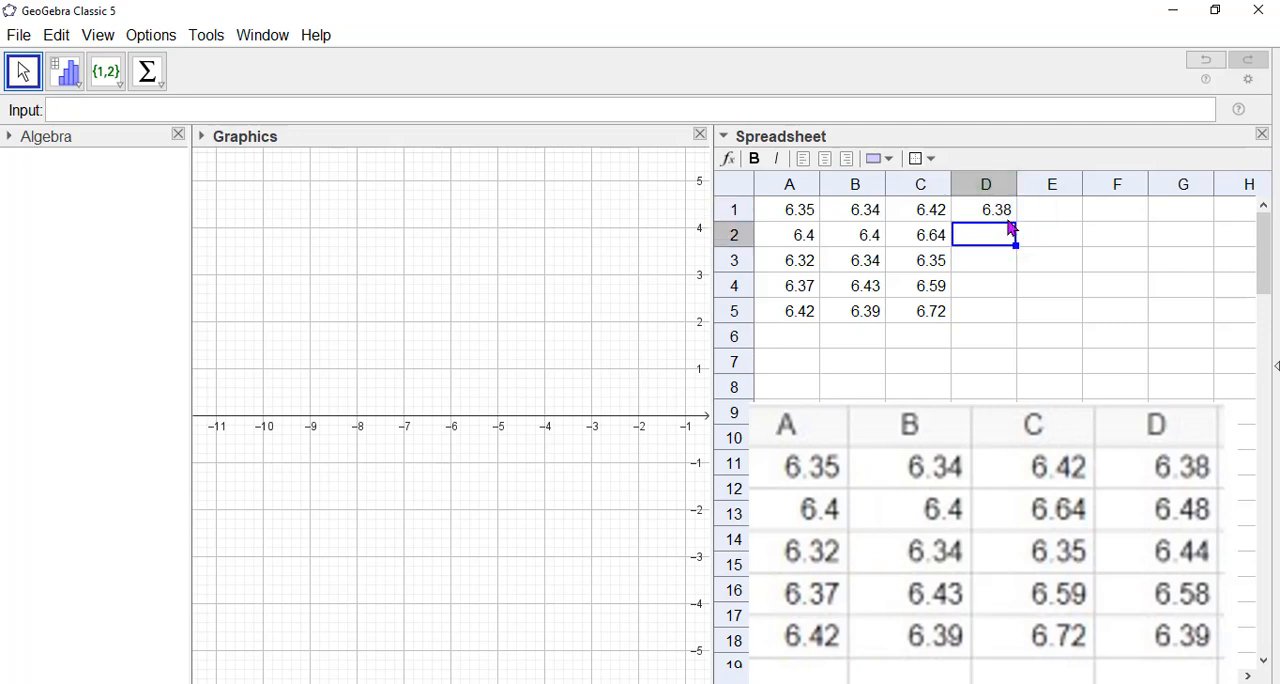
type("6.48")
key("Return")
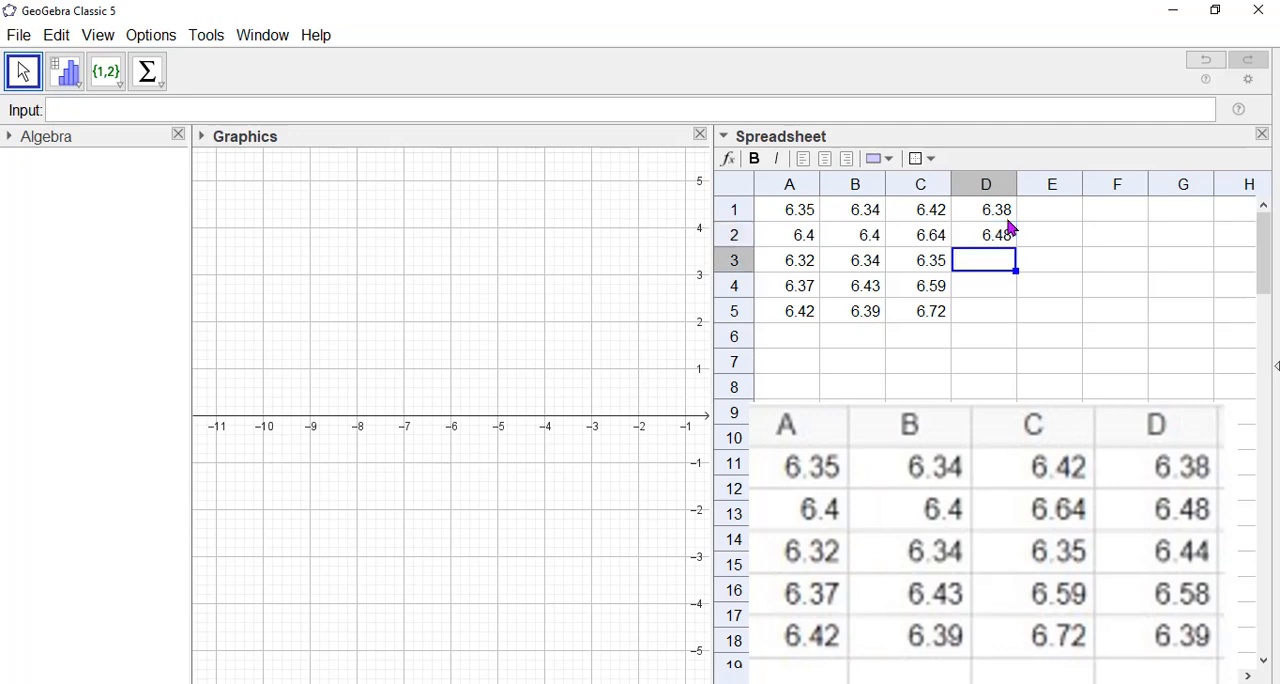
type("6.")
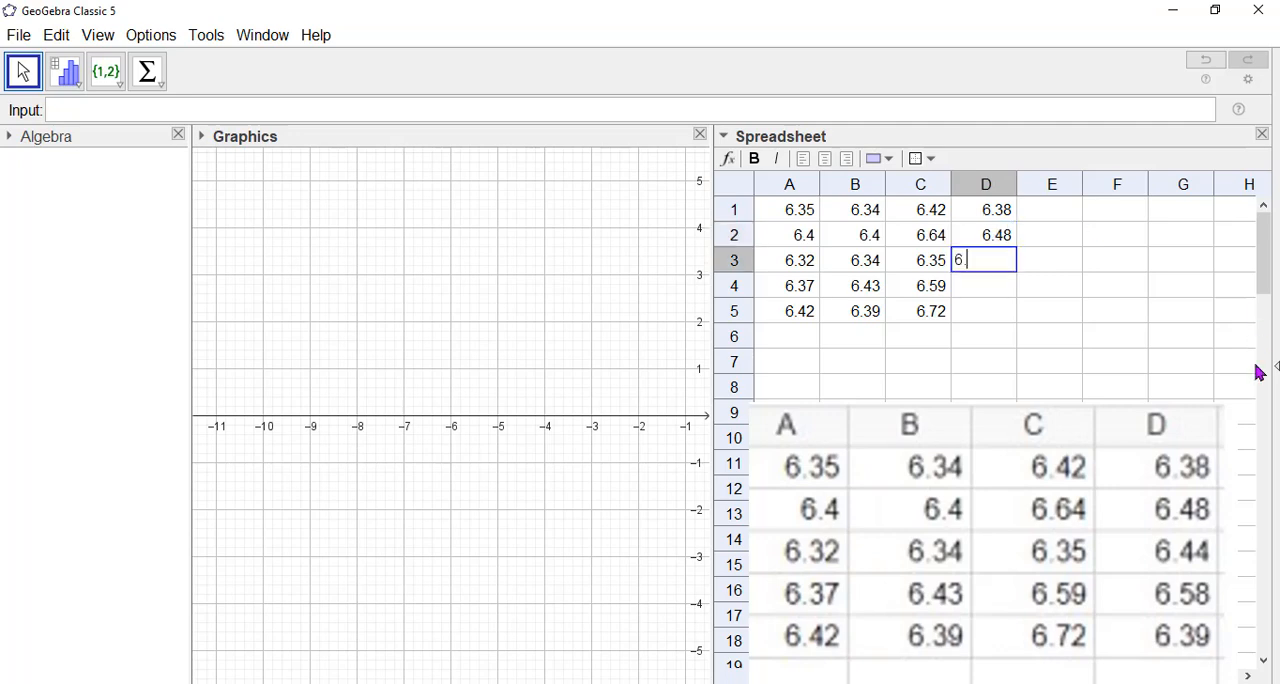
type("44")
key("Return")
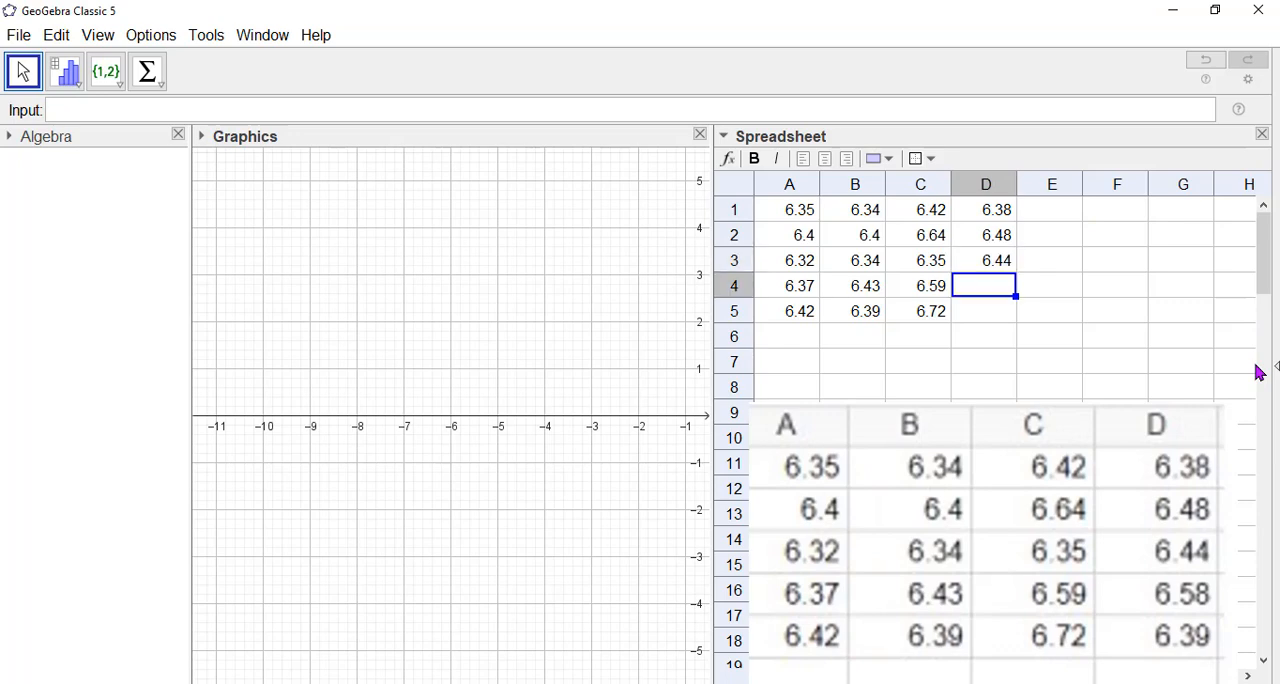
type("6.58")
key("Return")
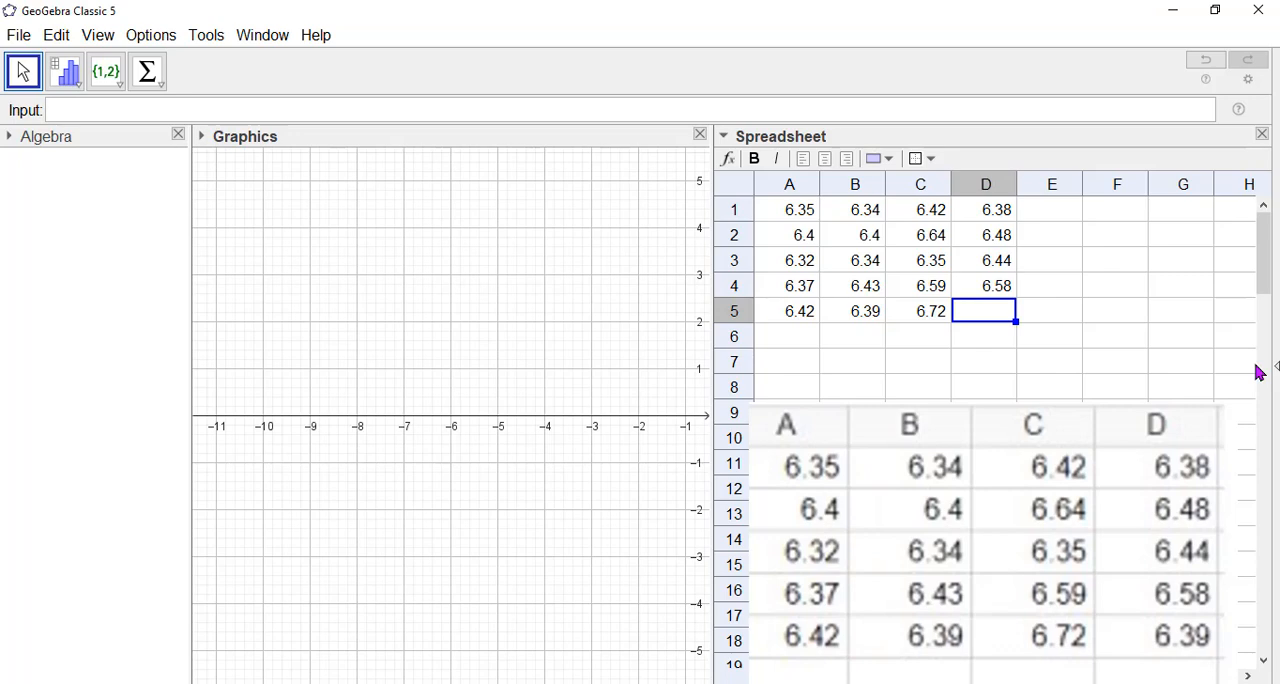
type("6.39")
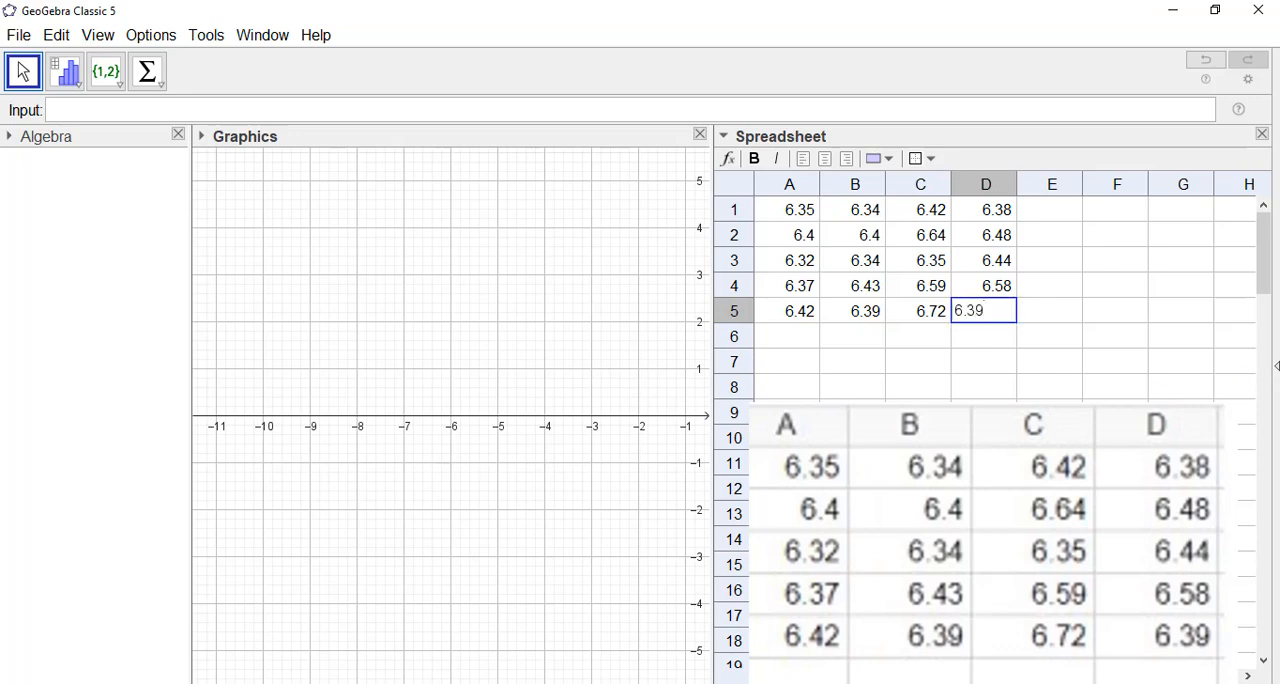
left_click(984, 438)
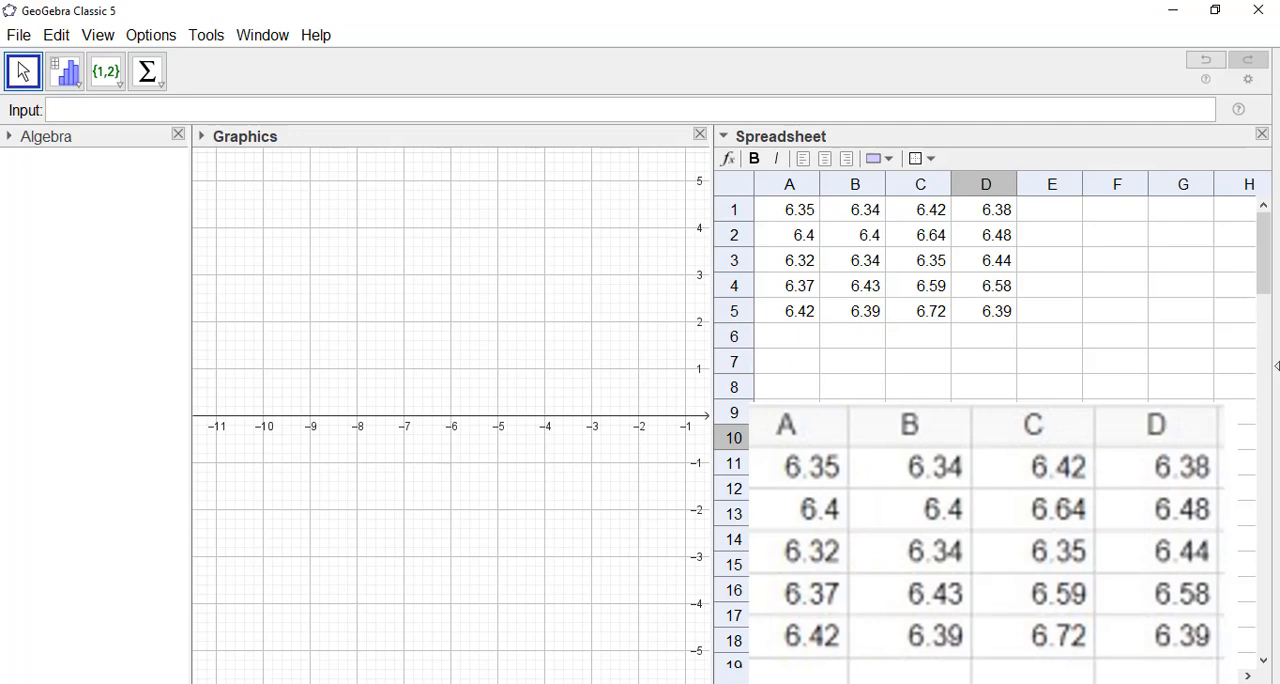
left_click(484, 322)
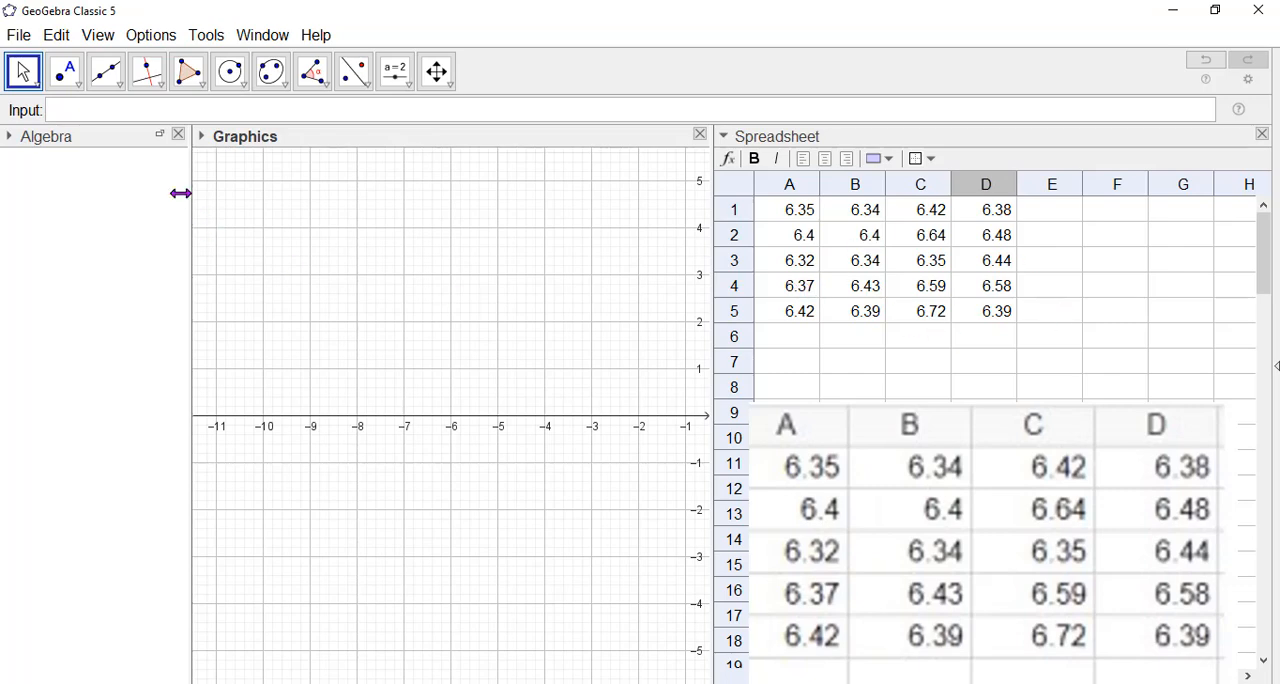
Define the first sample's mean as S_{1m}=mean(A1:A5).
left_click(103, 101)
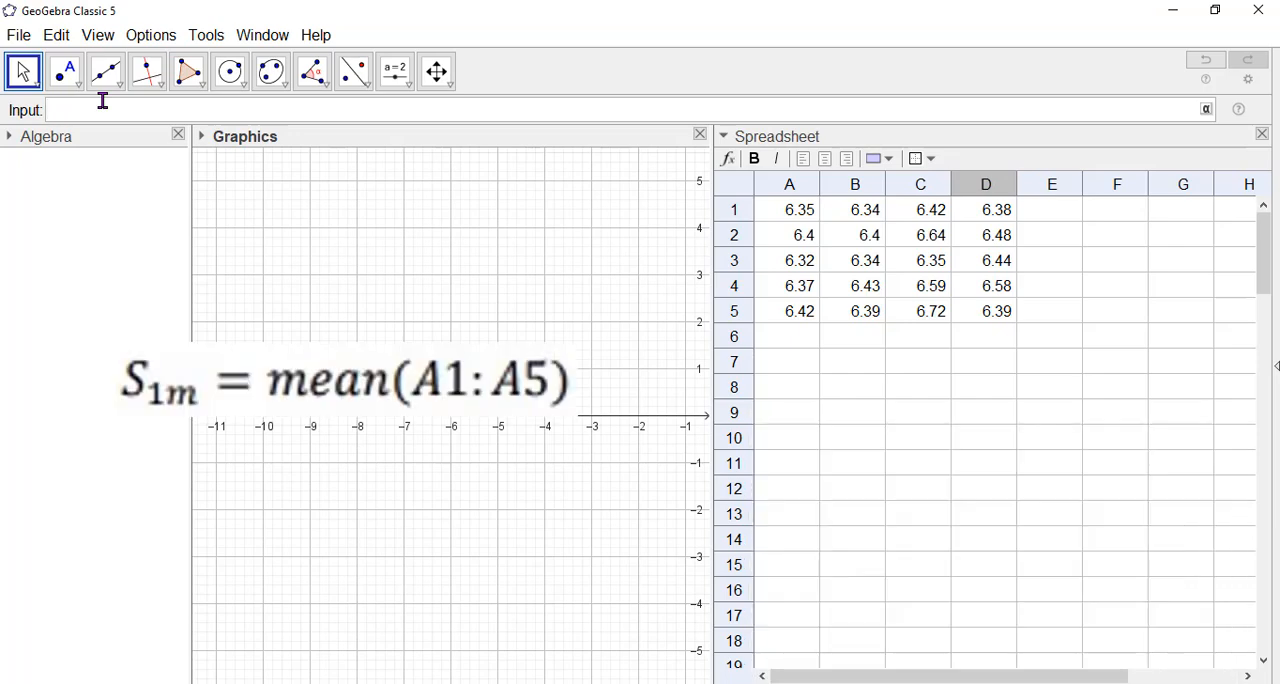
type("S_{1m}=mean")
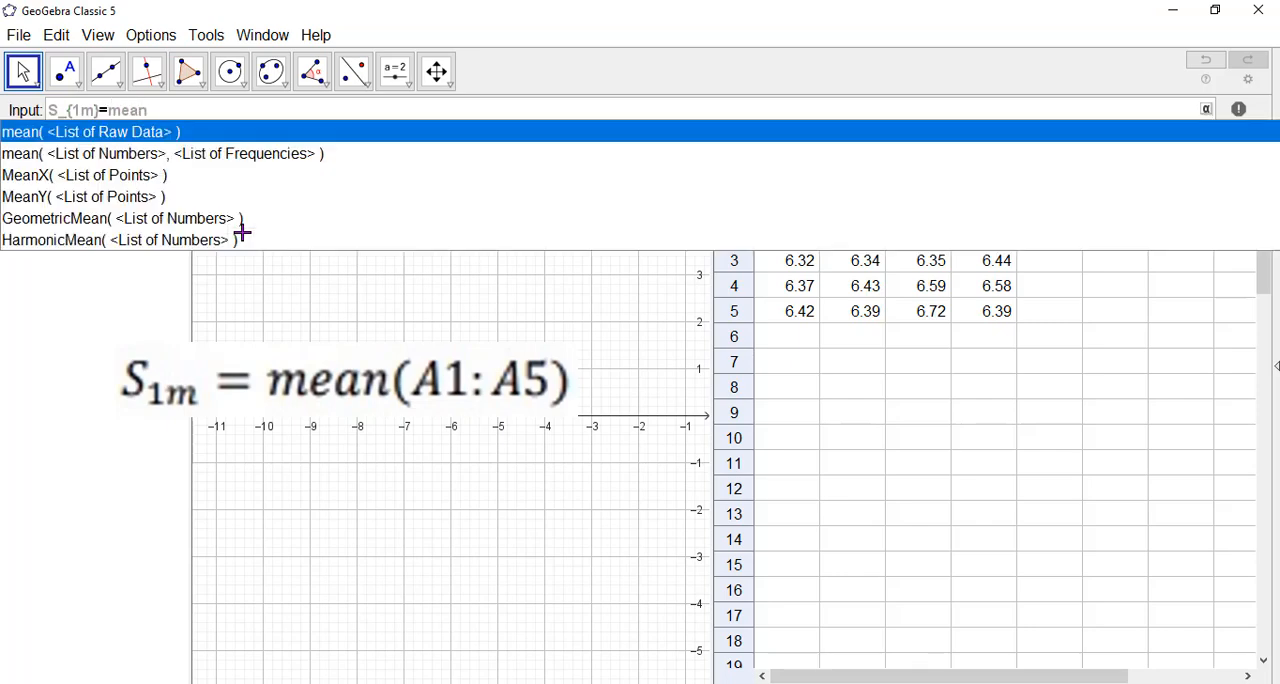
left_click(106, 134)
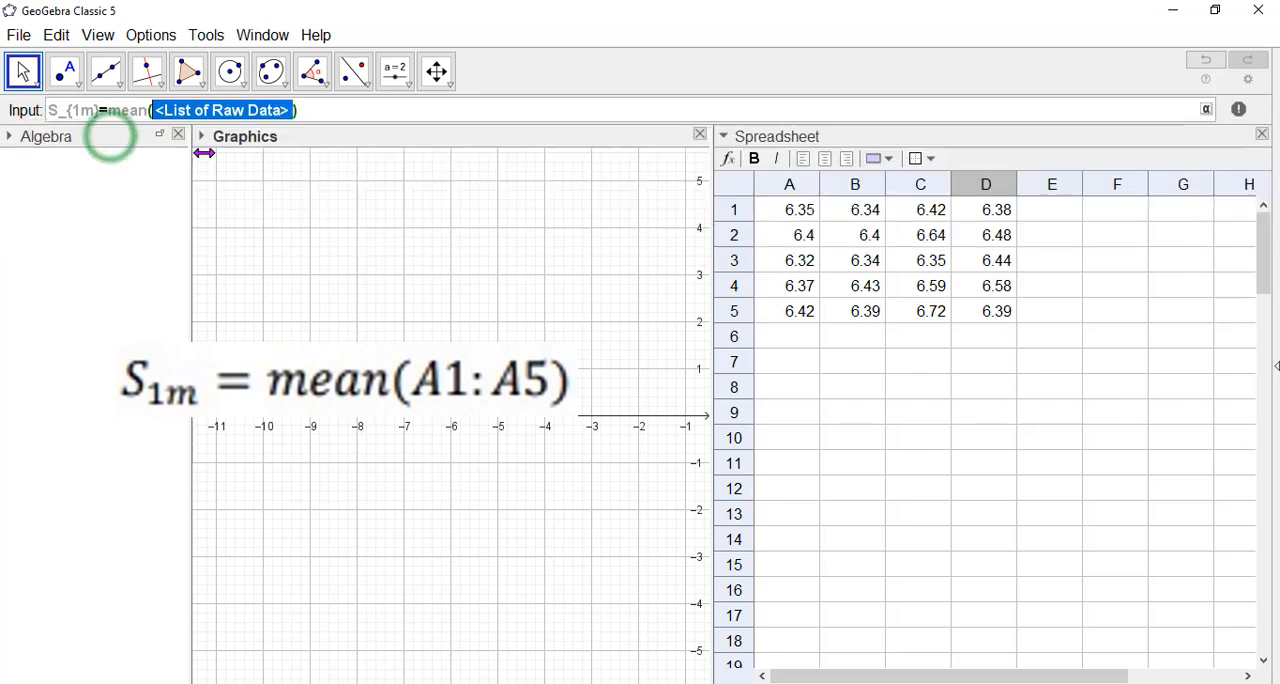
left_click(789, 216)
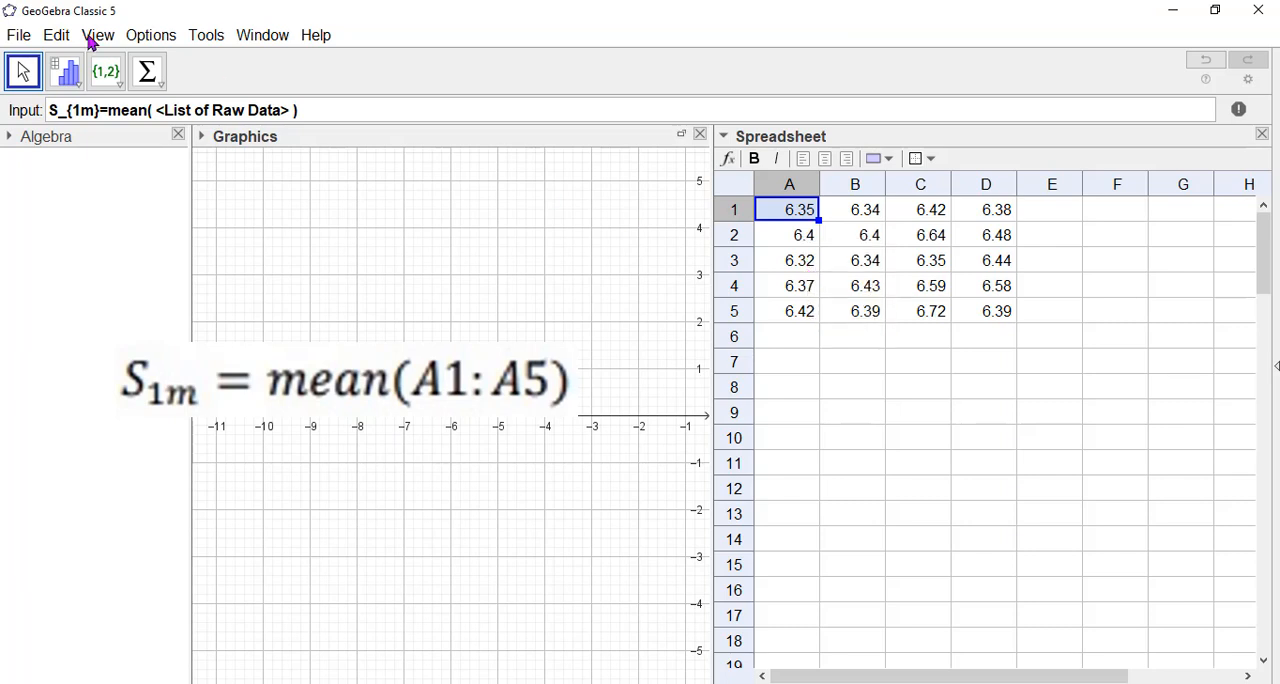
left_click(180, 114)
left_click(340, 113)
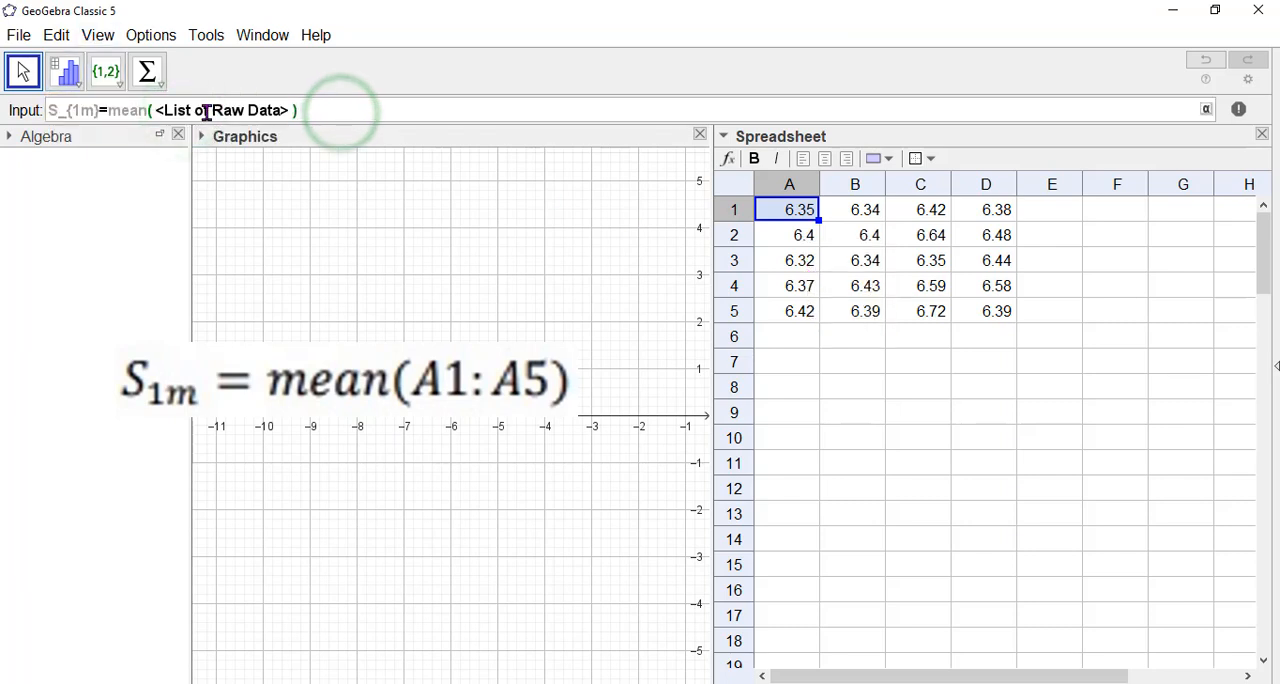
left_click_drag(157, 113, 282, 113)
type("A")
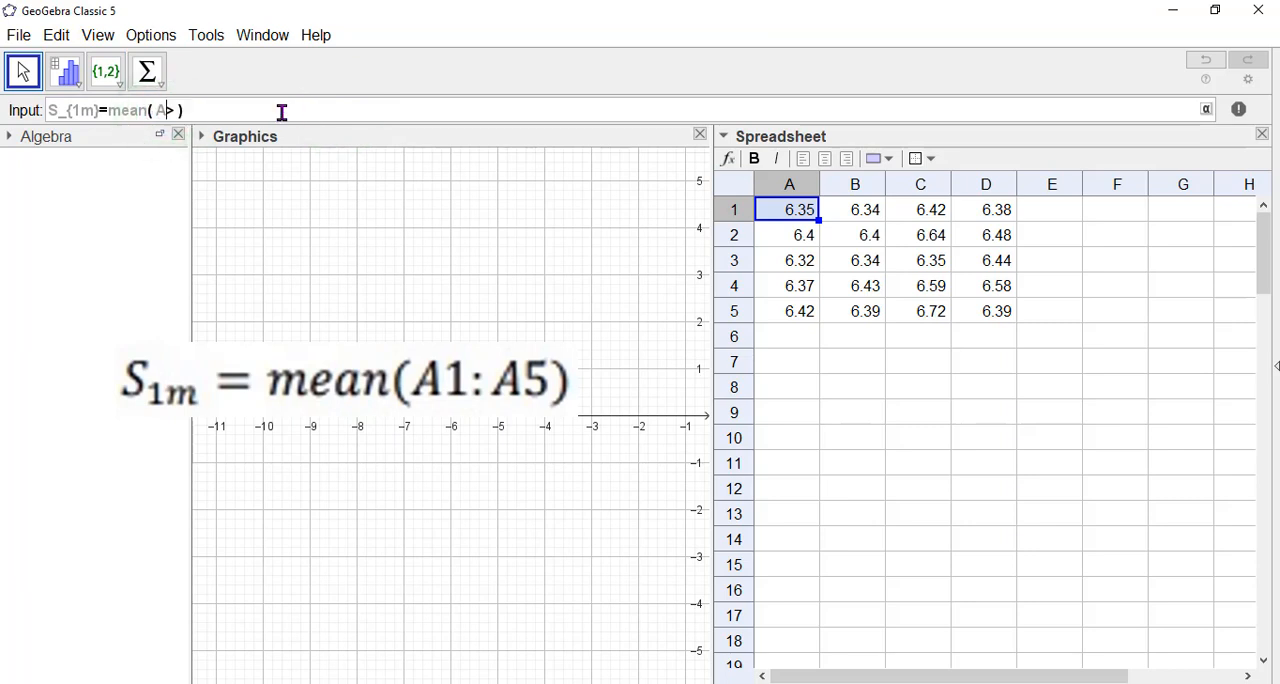
type("1:")
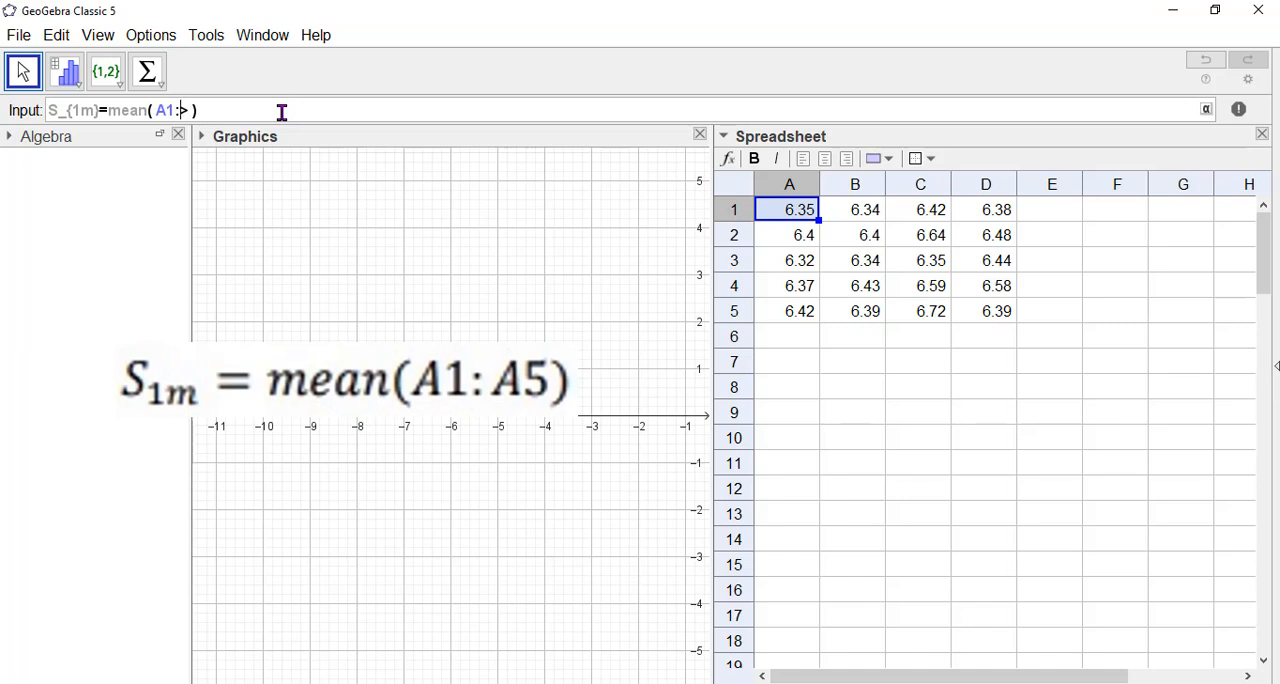
type("A5")
key("Delete")
key("Delete")
left_click(227, 109)
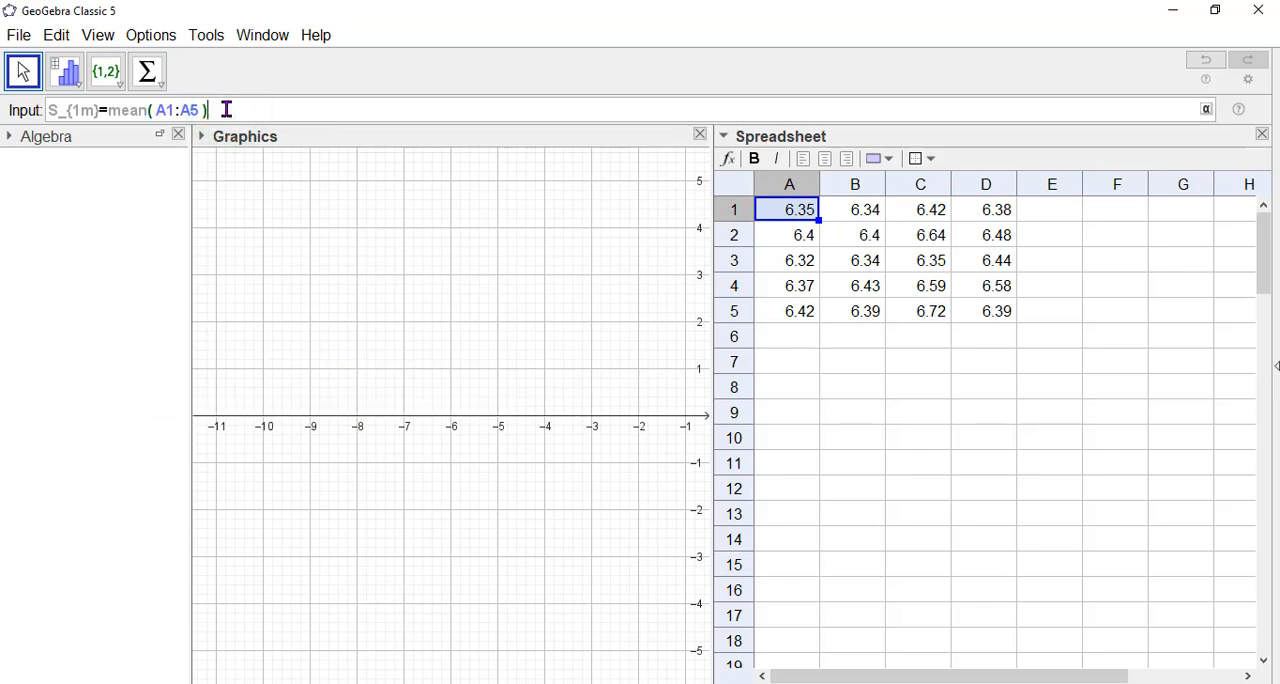
key("Return")
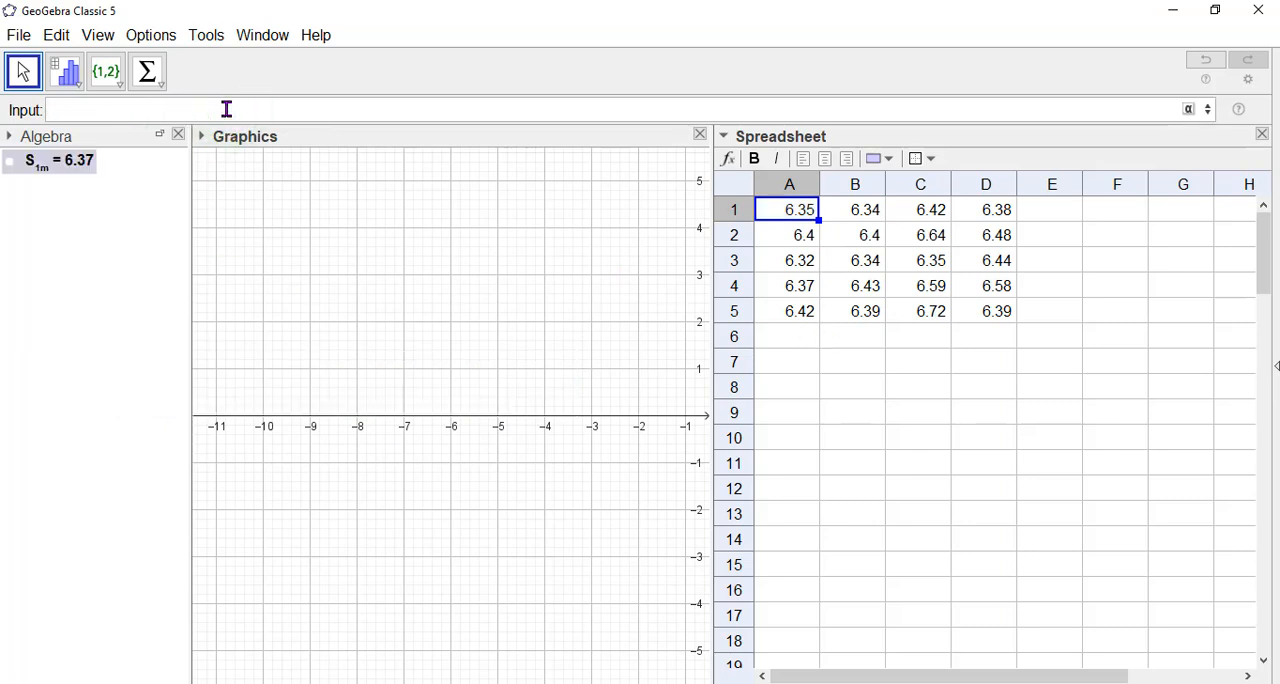
left_click(10, 162)
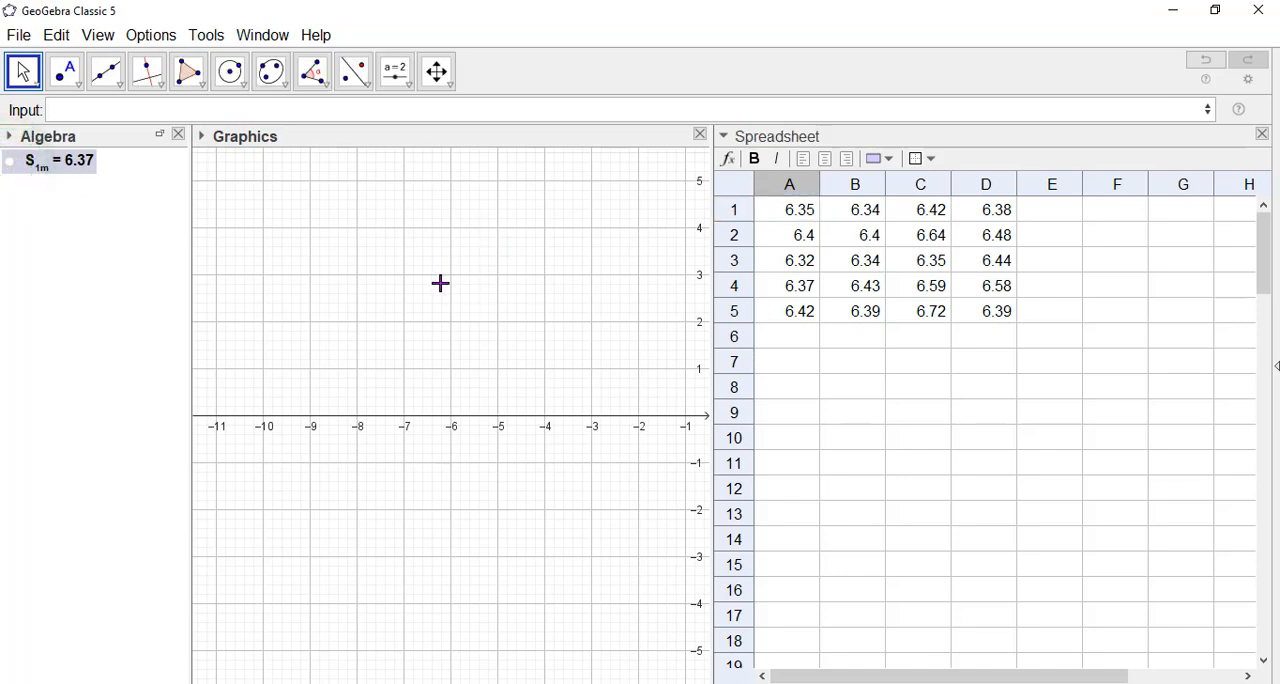
Define the second sample's mean as S_{2m}=mean(B1:B5).
left_click_drag(440, 283, 450, 283)
left_click(107, 111)
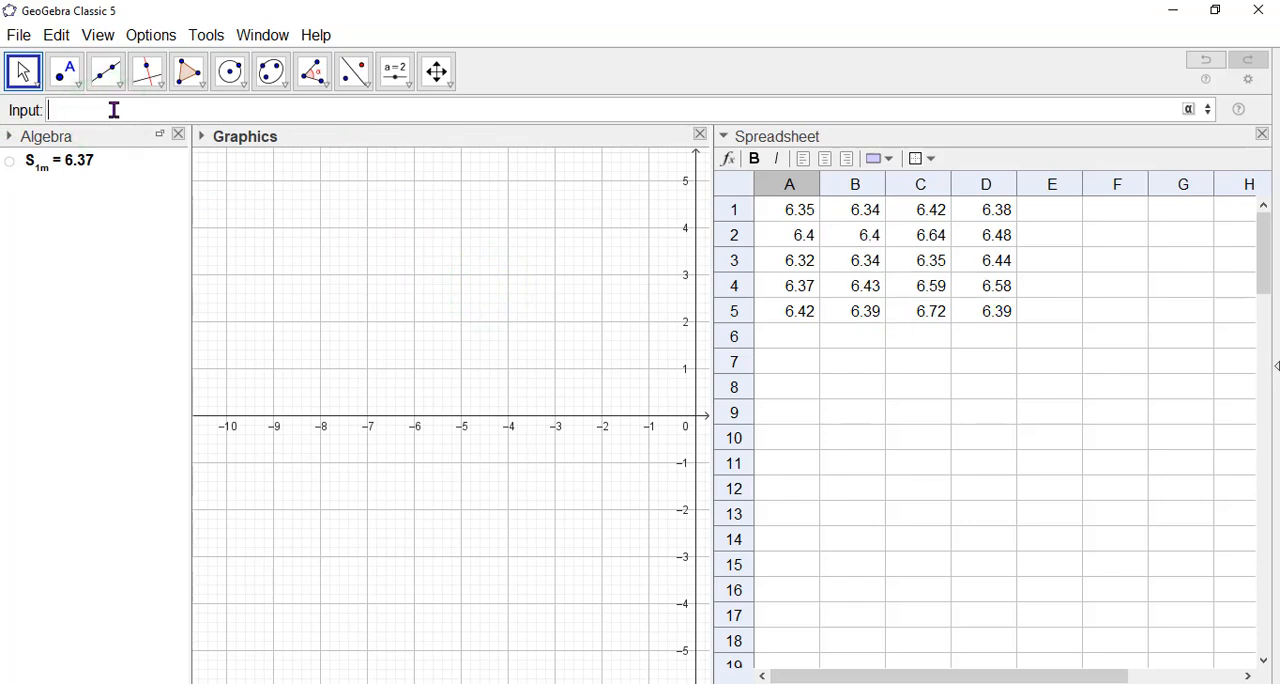
left_click(108, 110)
type("S_{2m}=mean")
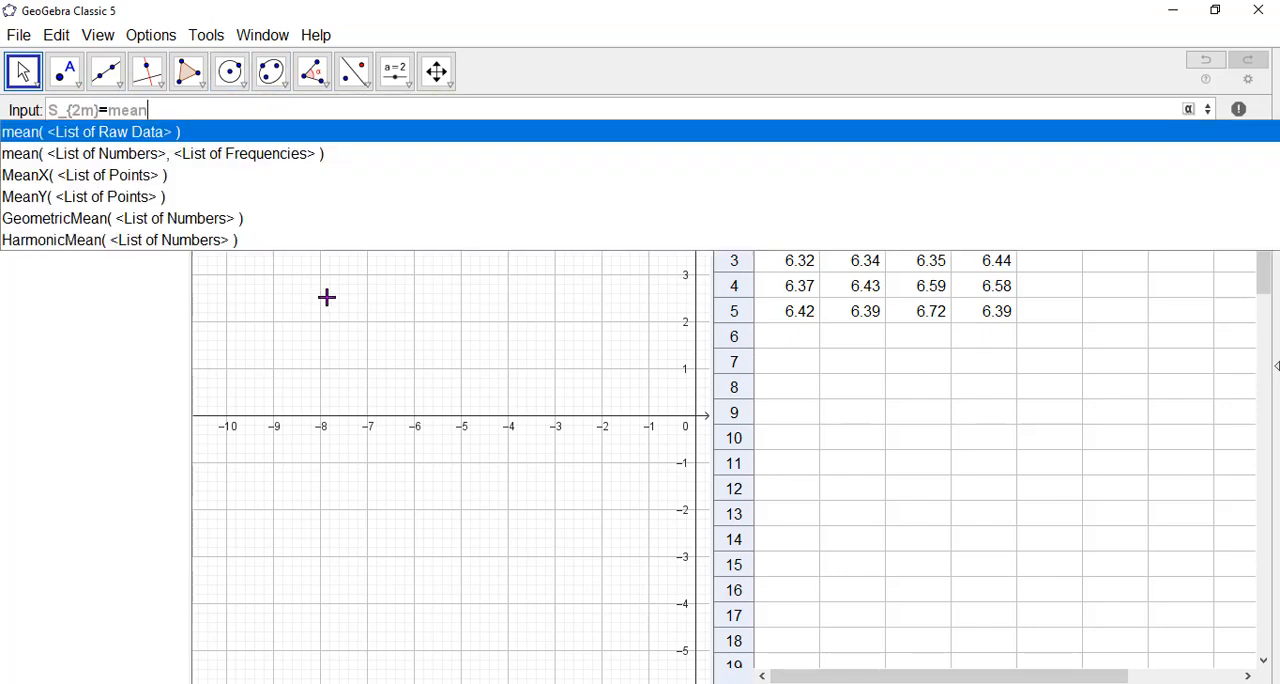
key("Return")
type("B1")
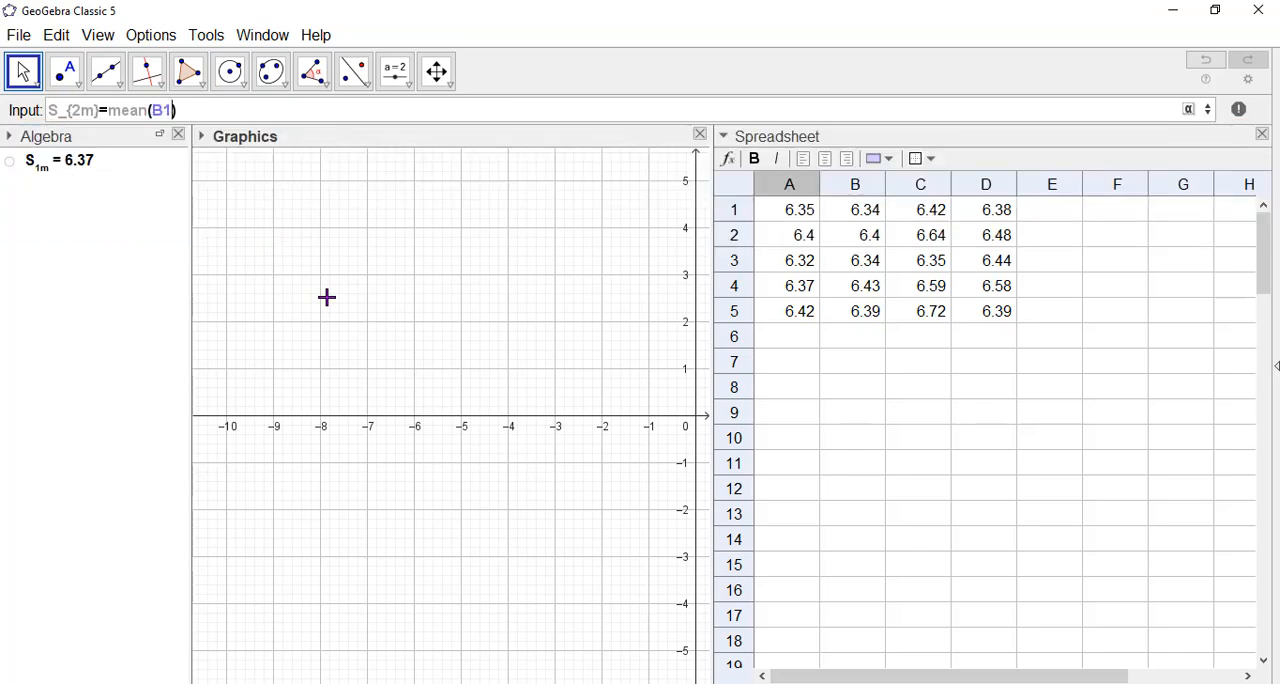
type(":B5")
key("Return")
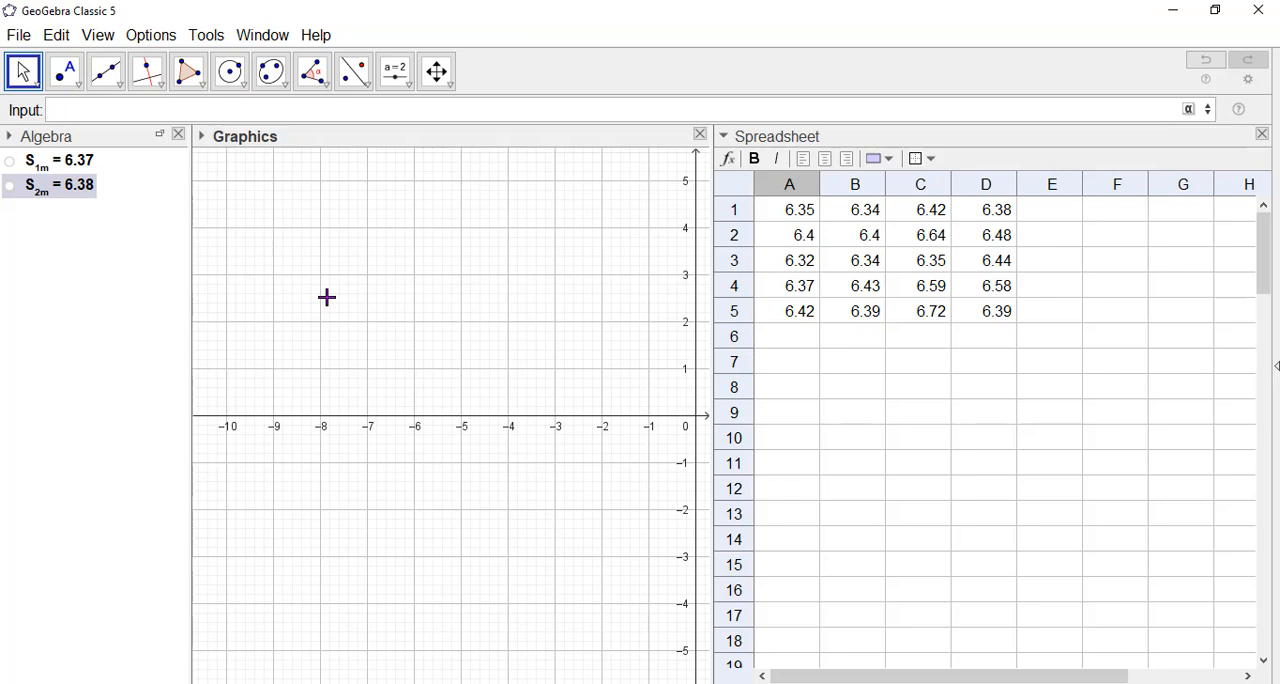
Define the third sample's mean as S_{3m}=mean(C1:C5).
type("S_{3m}=mean")
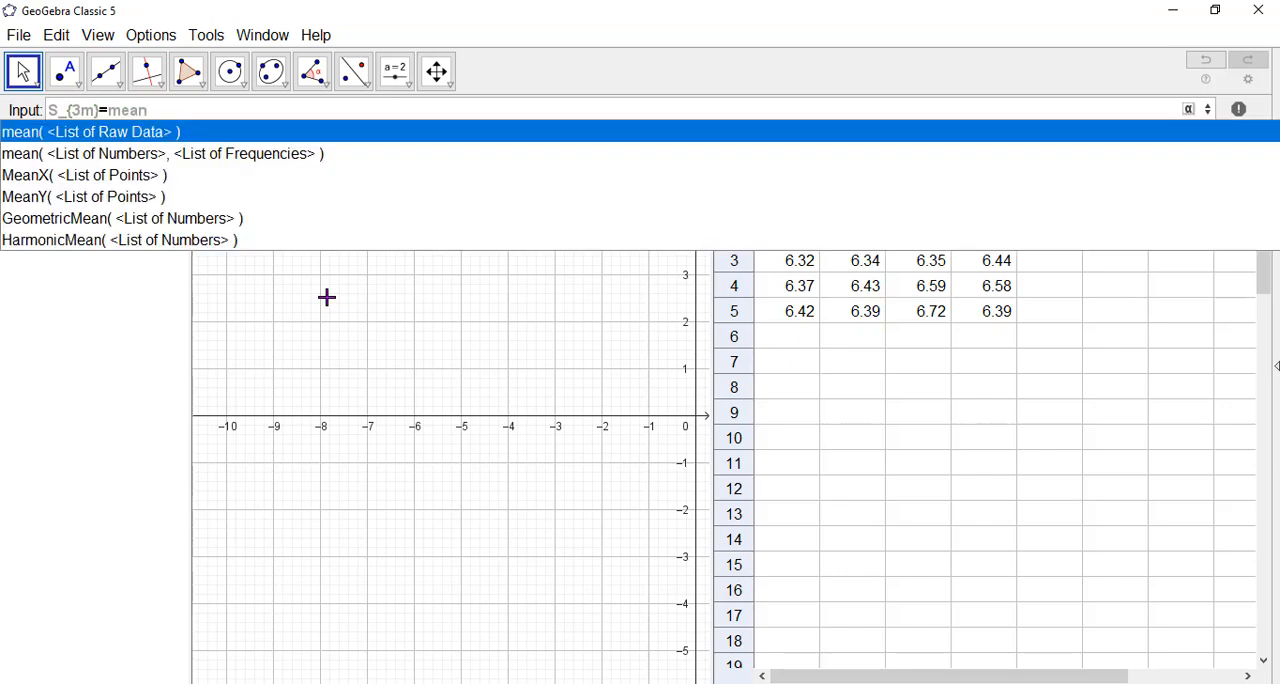
key("Return")
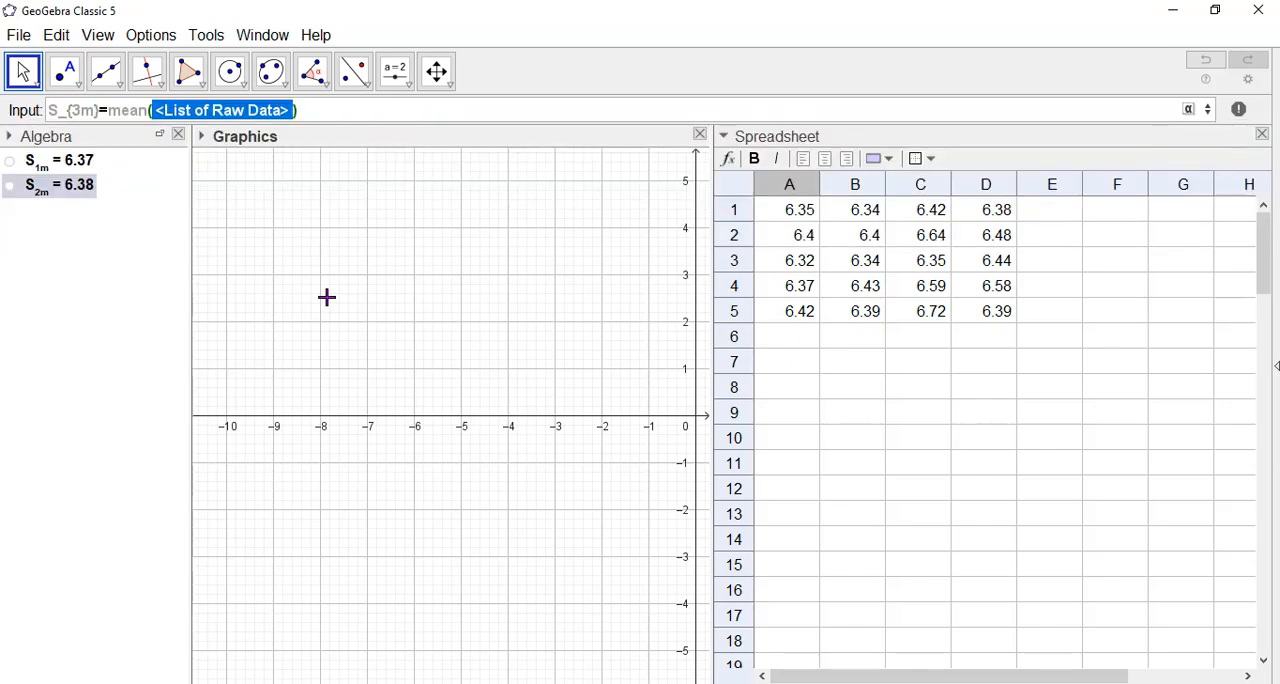
type("C1")
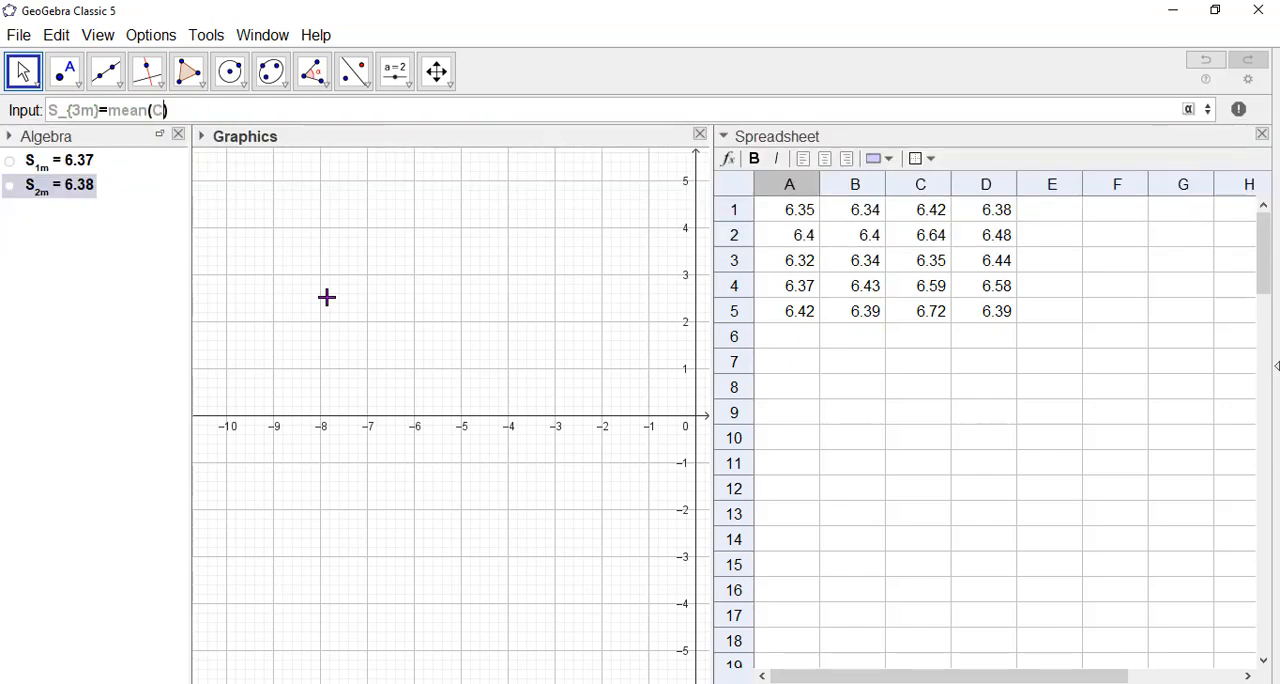
type(":")
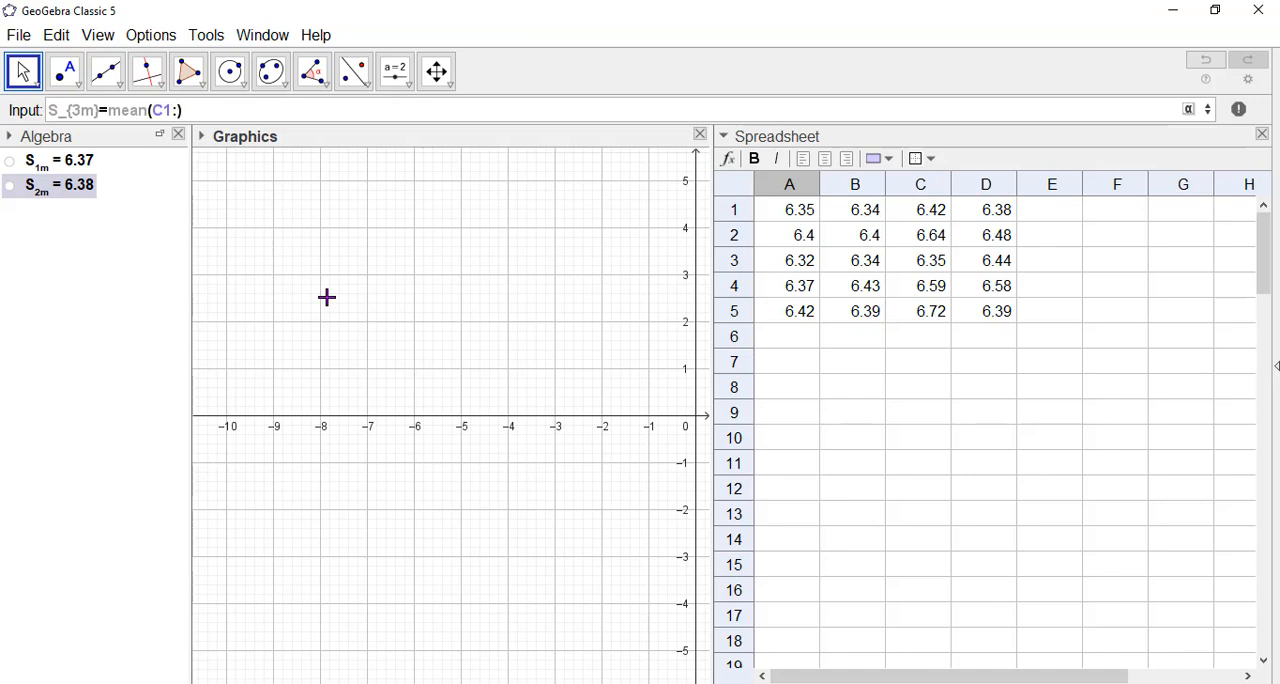
type("C5")
key("Return")
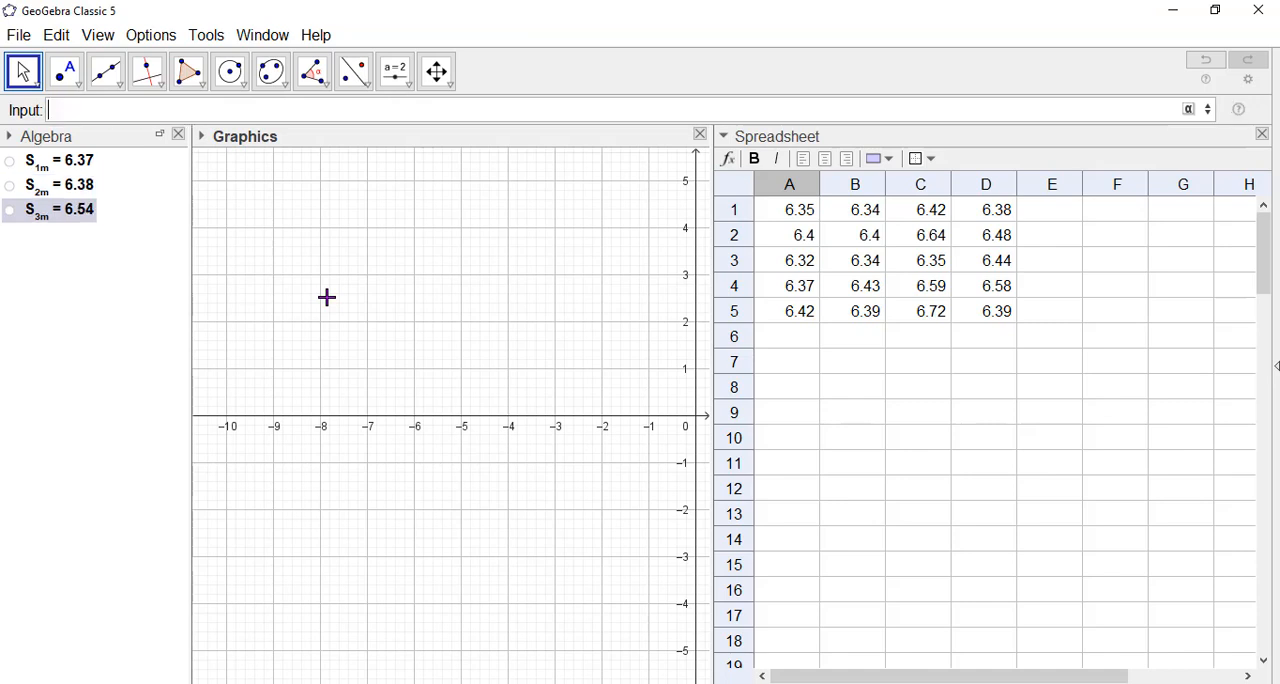
Define the fourth sample's mean as S_{4m}=mean(D1:D5).
type("S_{4m}=mean")
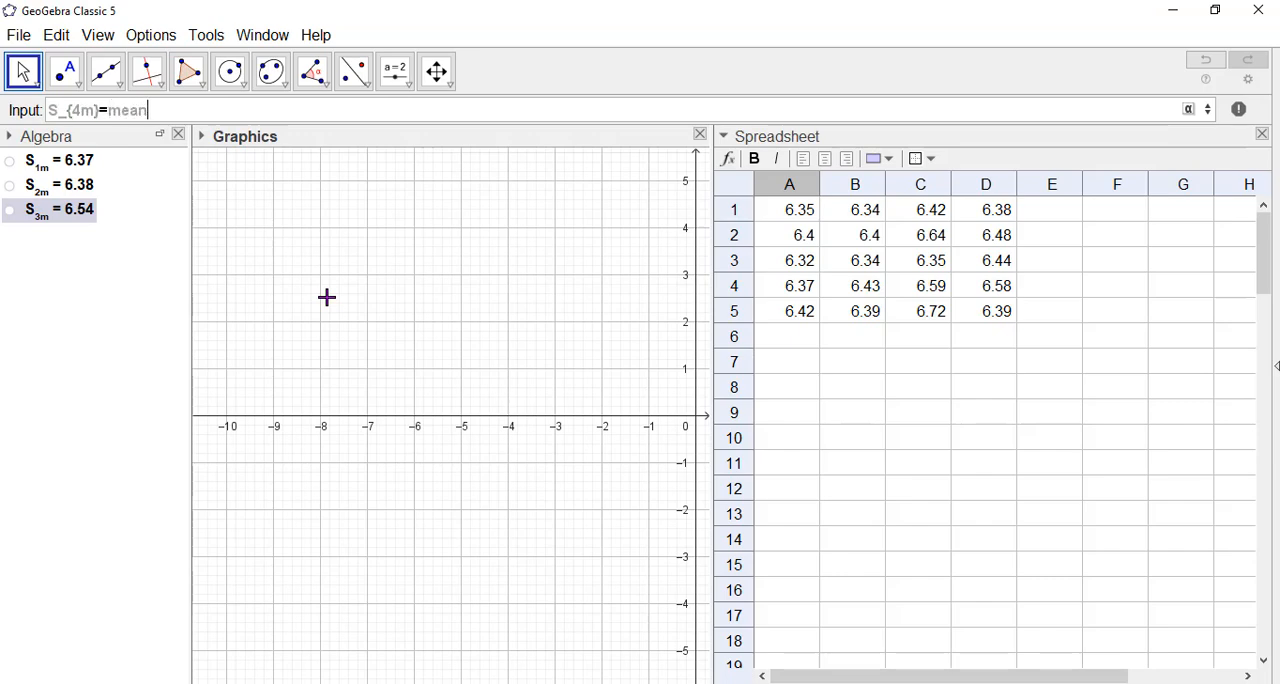
key("Return")
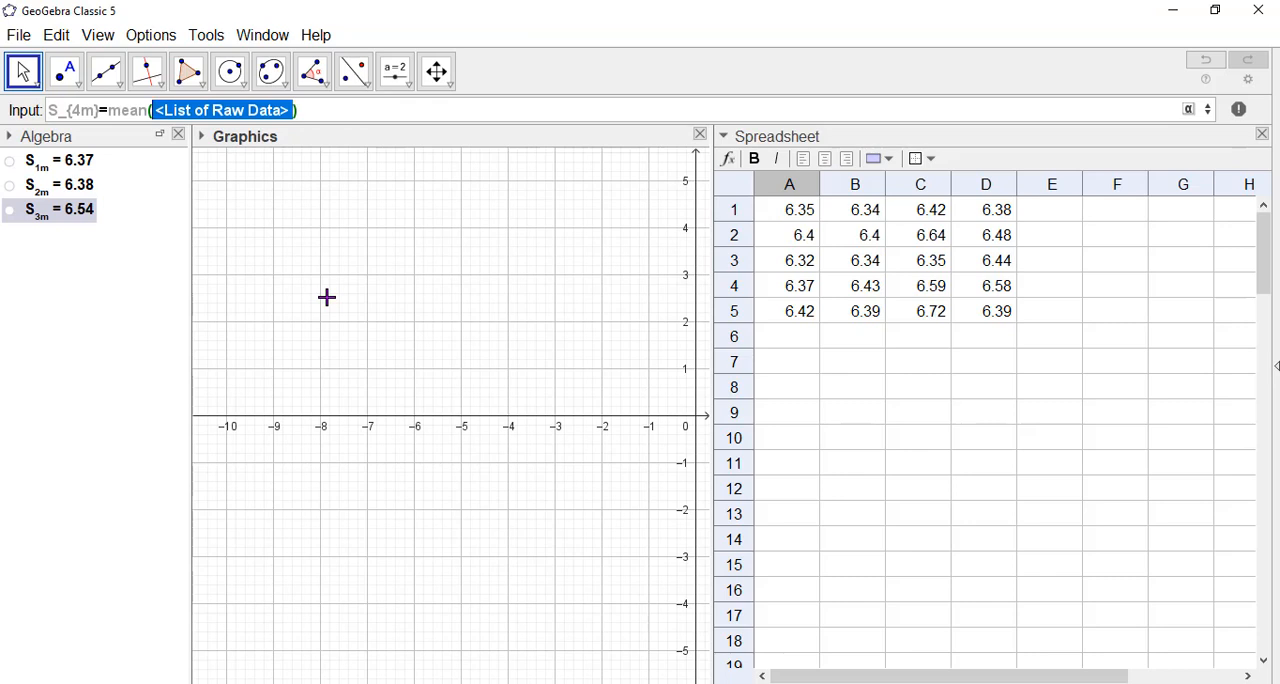
key("BackSpace")
type("D1:")
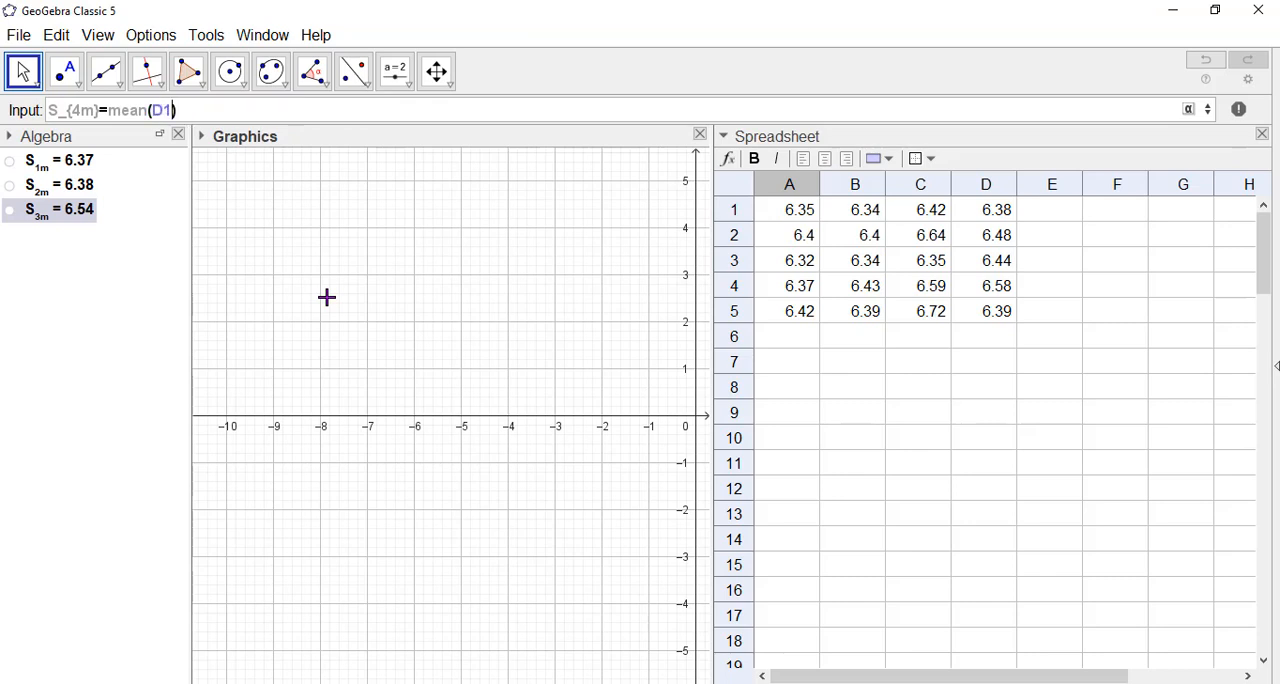
type("D5")
key("Return")
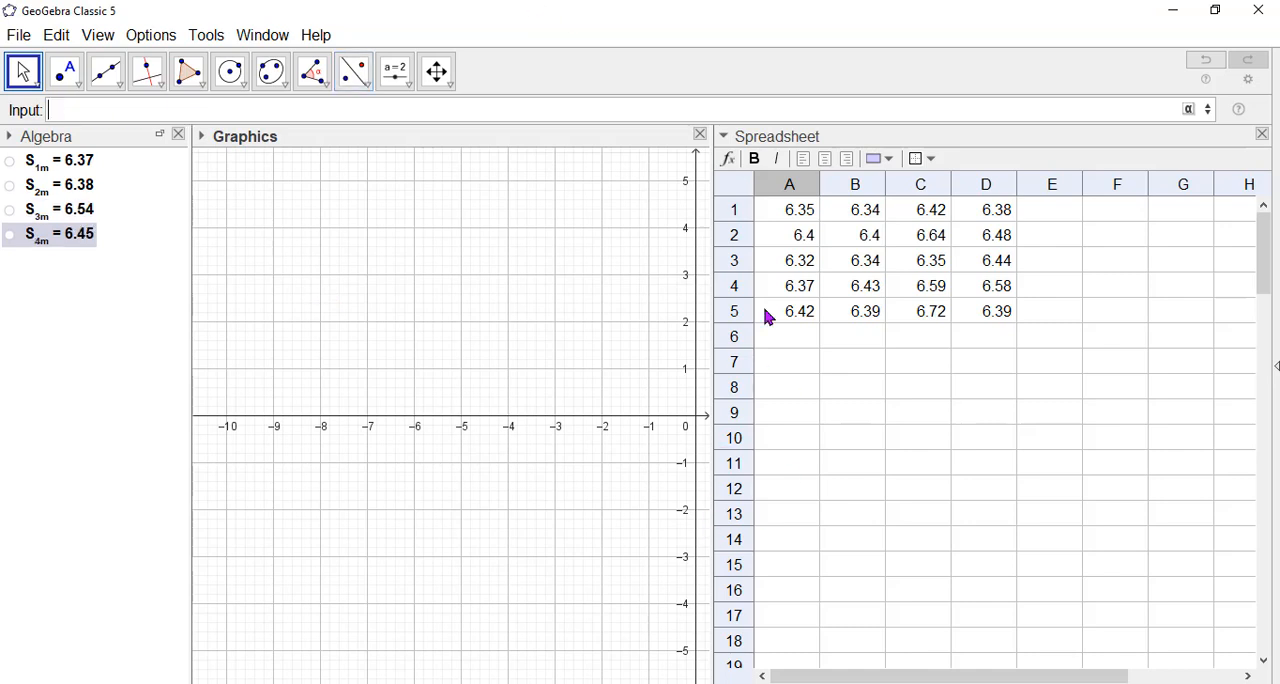
left_click(71, 314)
Define the overall mean of the four sample means as S_m=mean(S_{1m},S_{2m},S_{3m},S_{4m}).
left_click(101, 112)
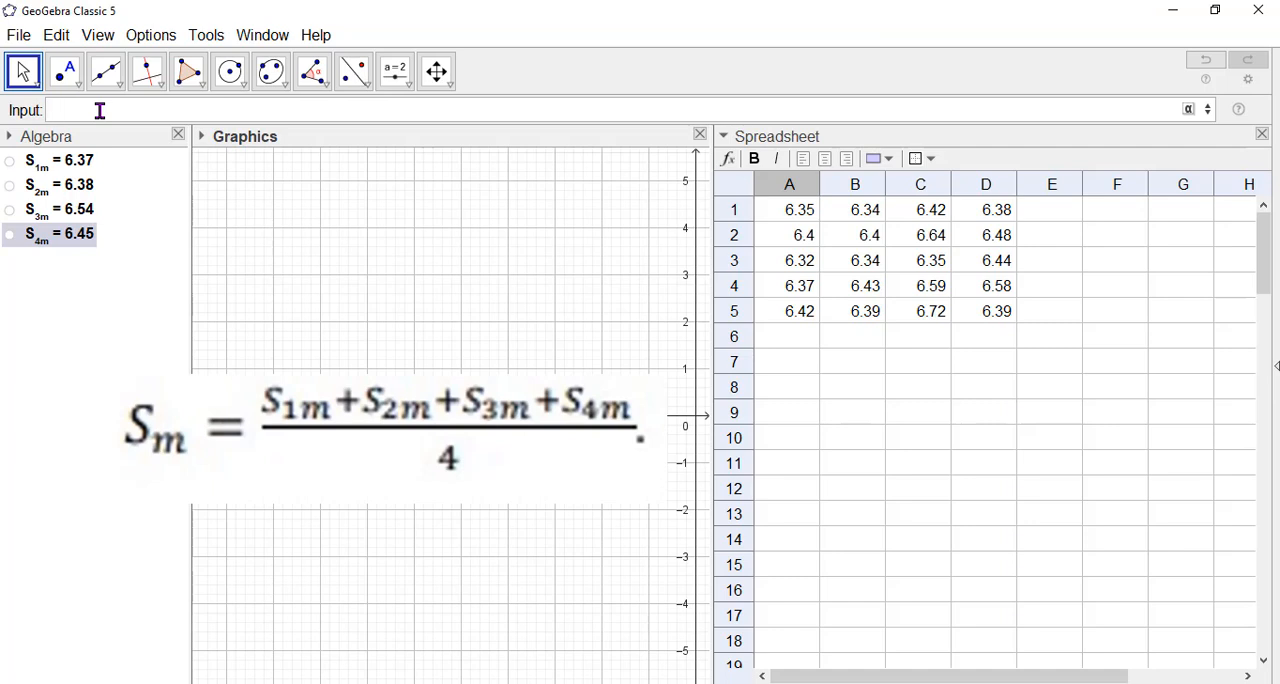
type("S_m=mean")
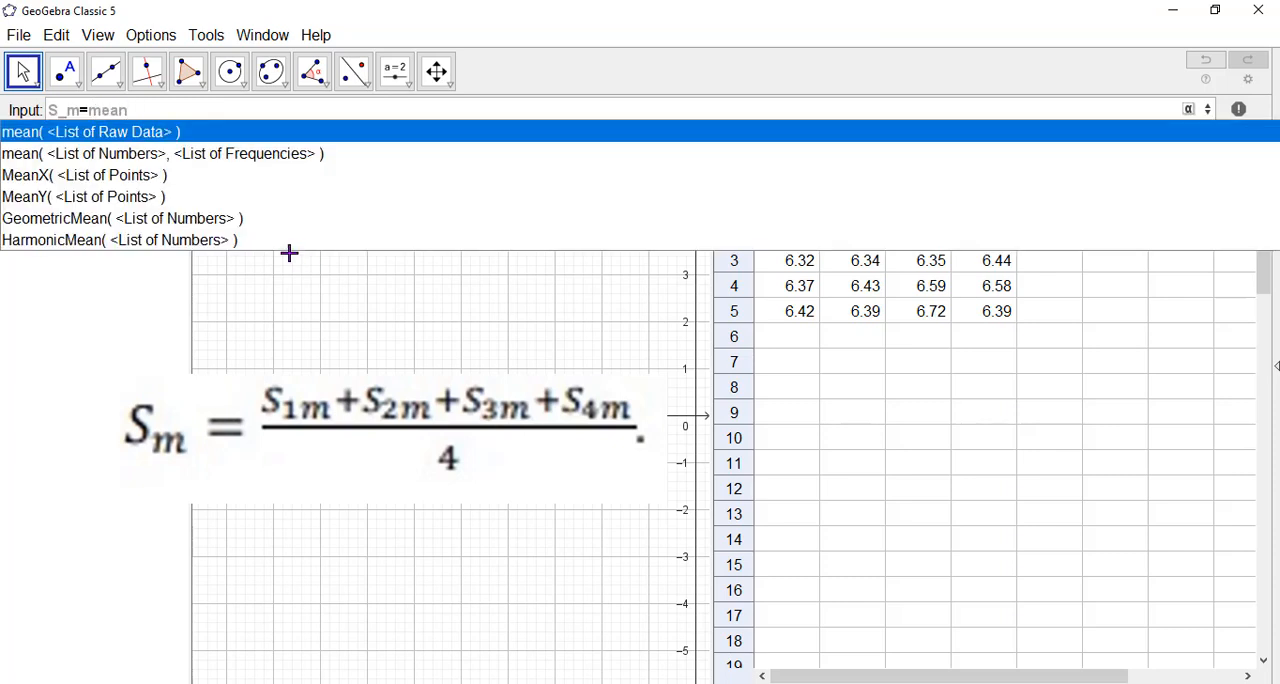
left_click(143, 131)
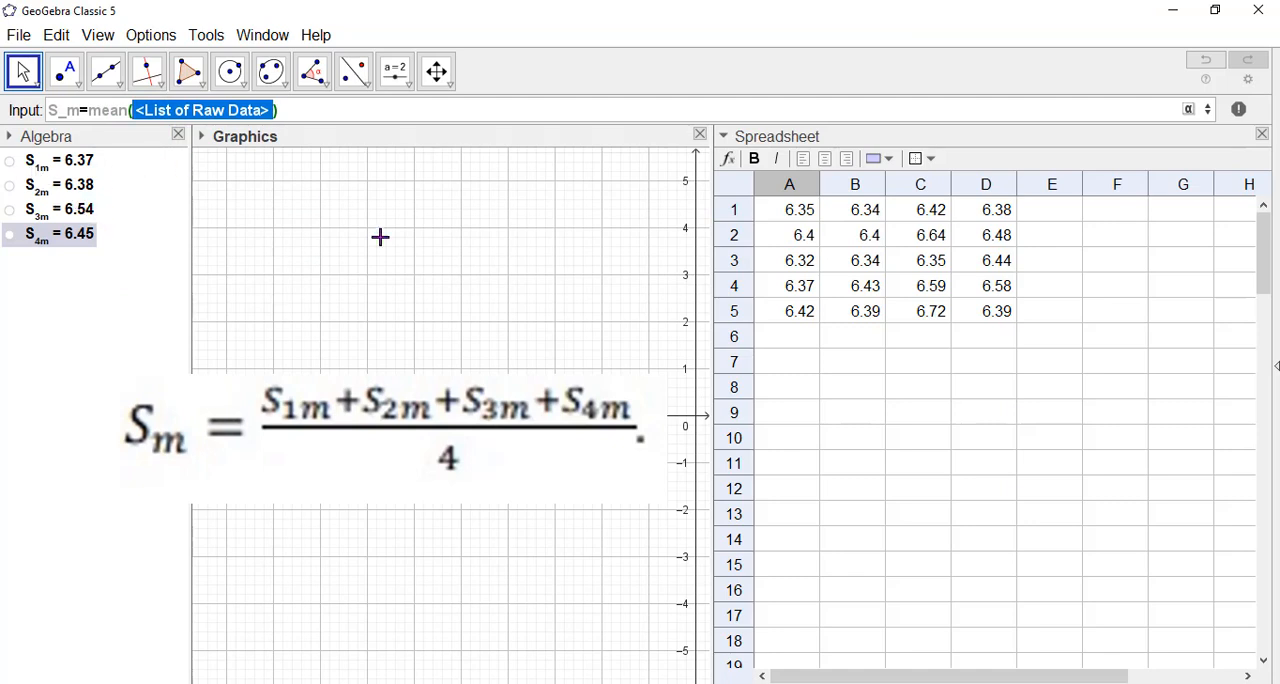
type("S_{1m")
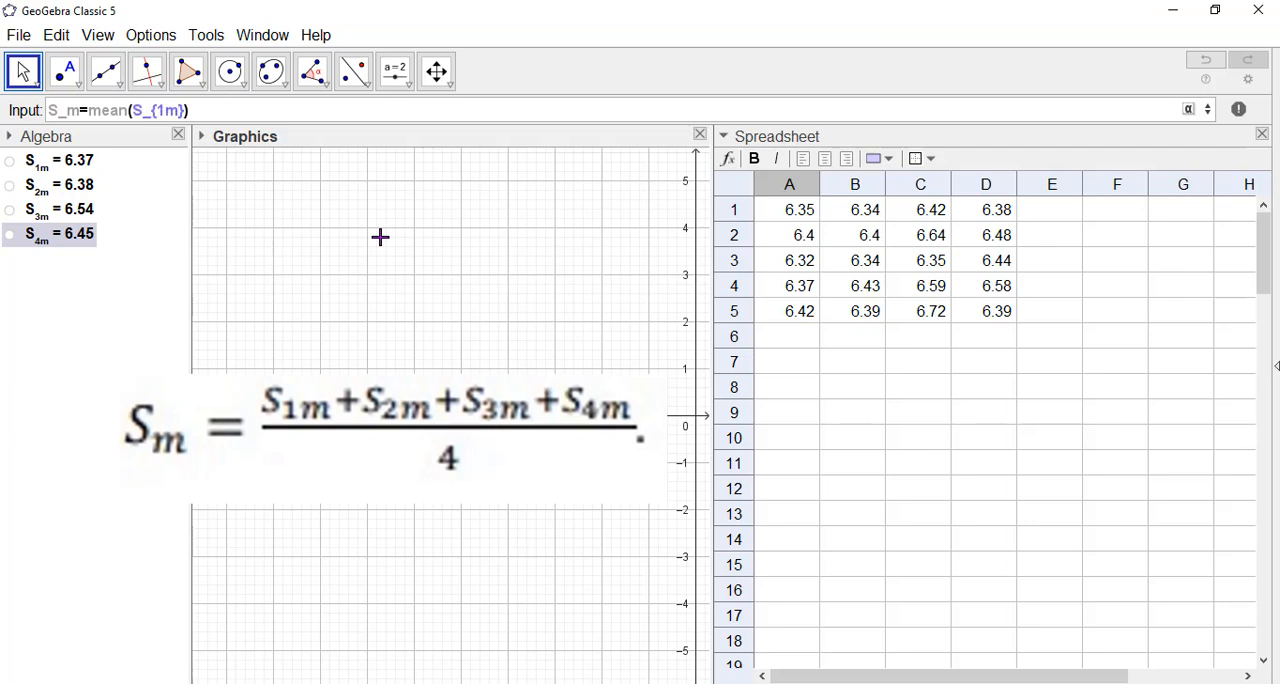
type("}")
type(",S")
type("_{2")
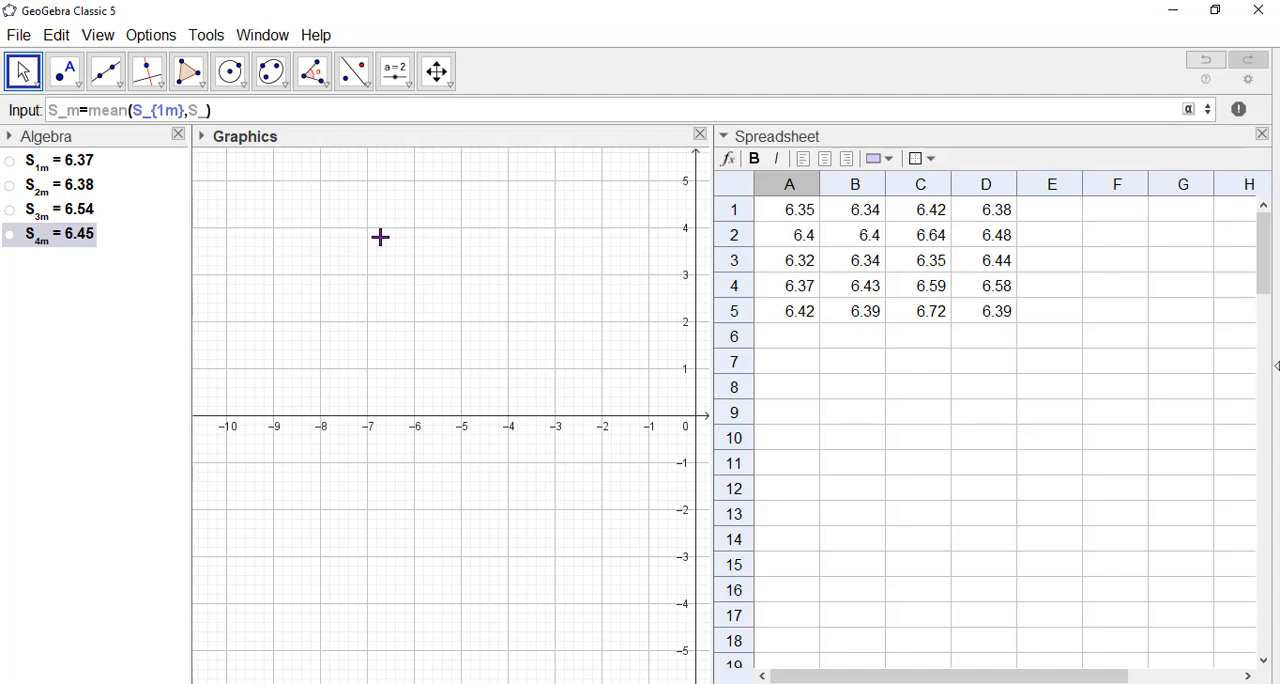
type("m},")
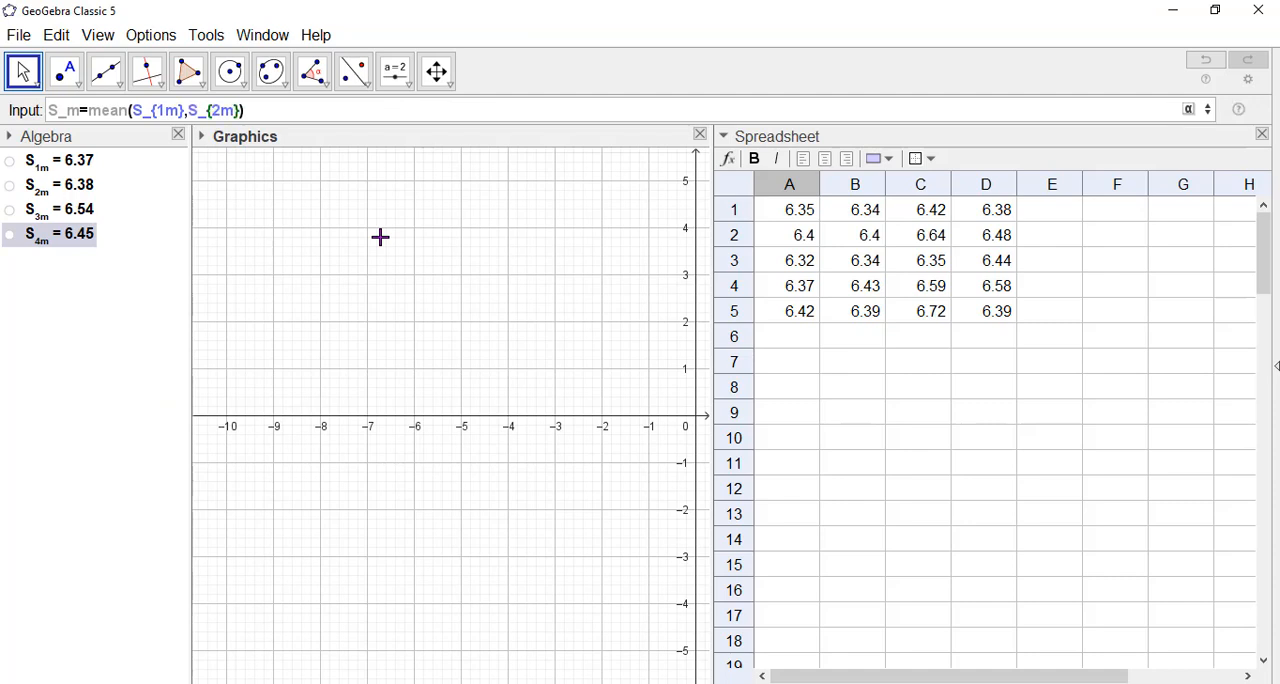
type("S_{3m},S")
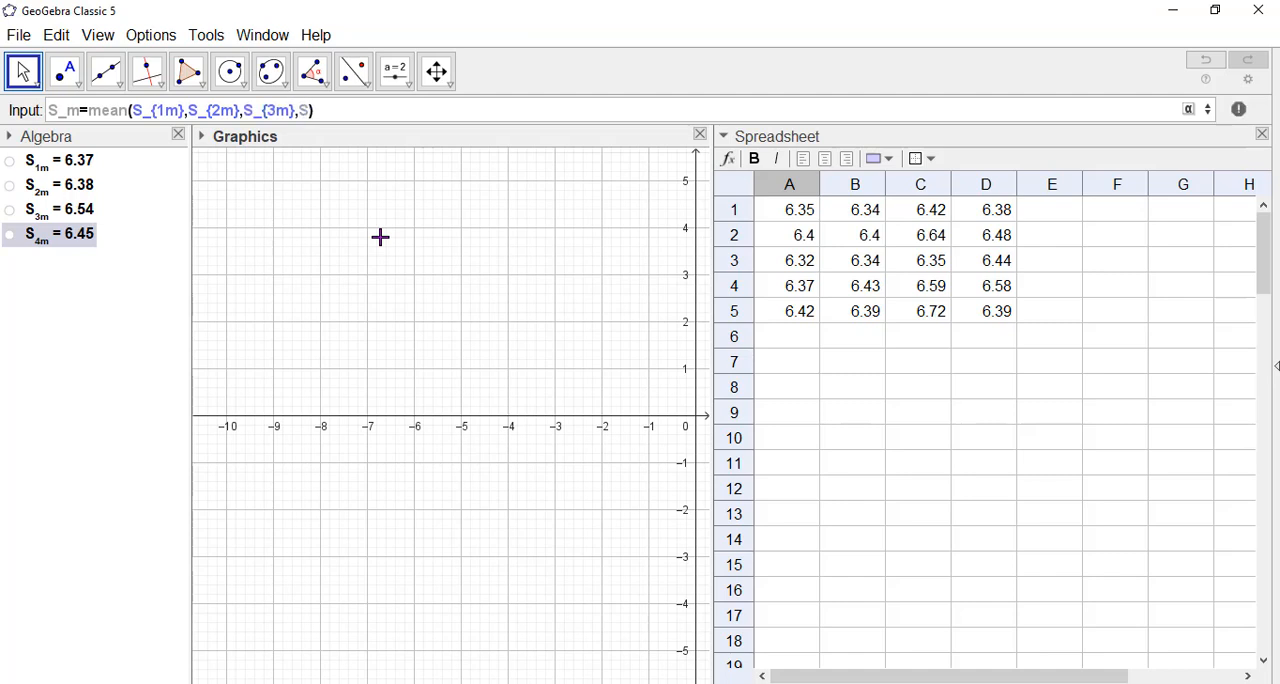
type("_{4m")
key("Return")
scroll(291, 303, "up", 1)
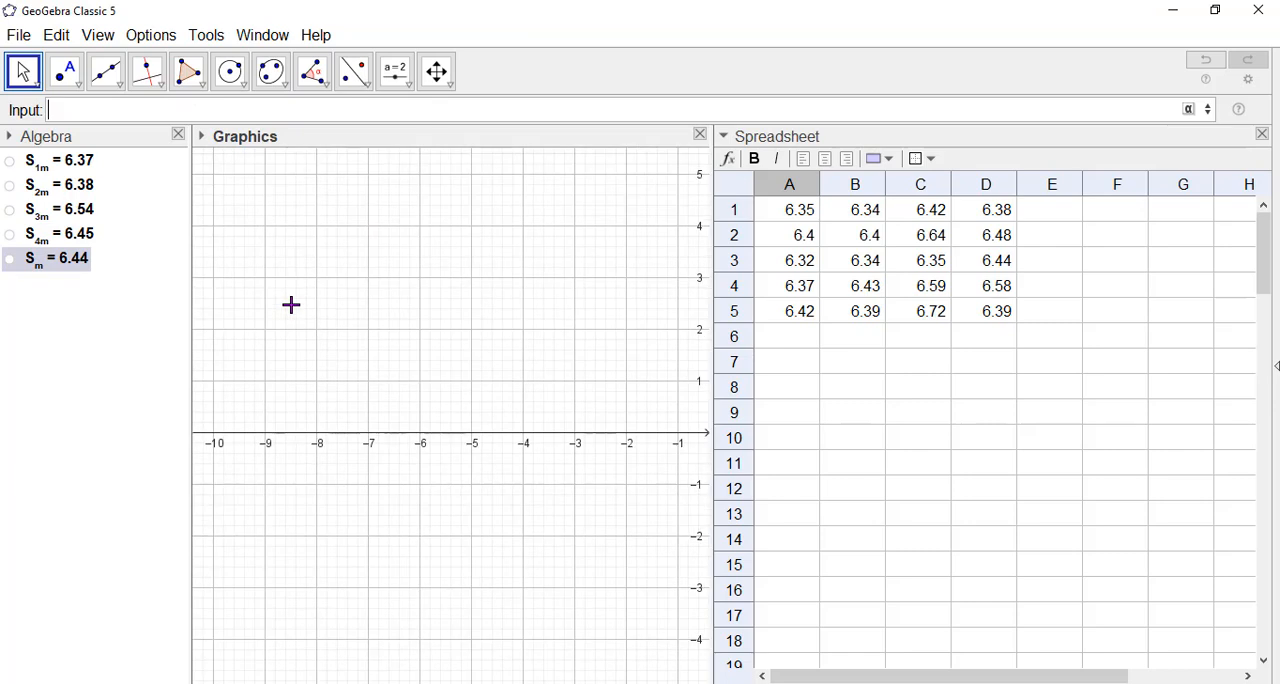
left_click_drag(452, 302, 348, 307)
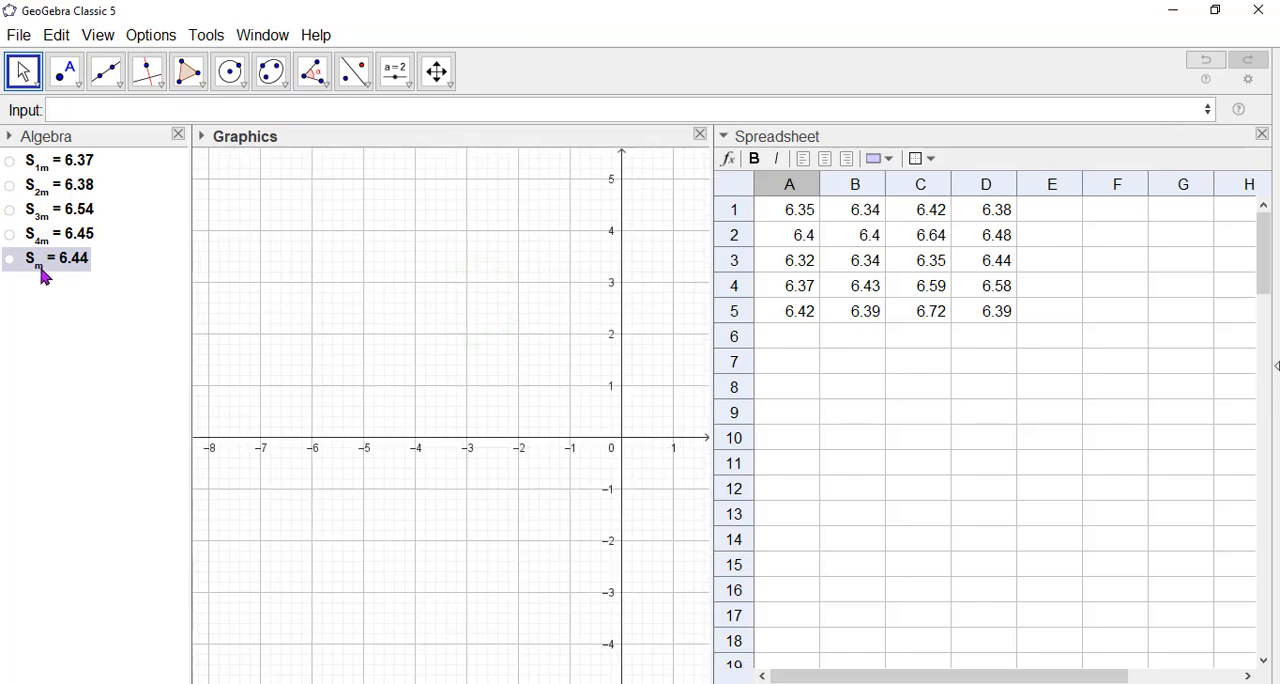
Define the first sample's variance as v_1=Variance(A1:A5).
mouse_move(43, 277)
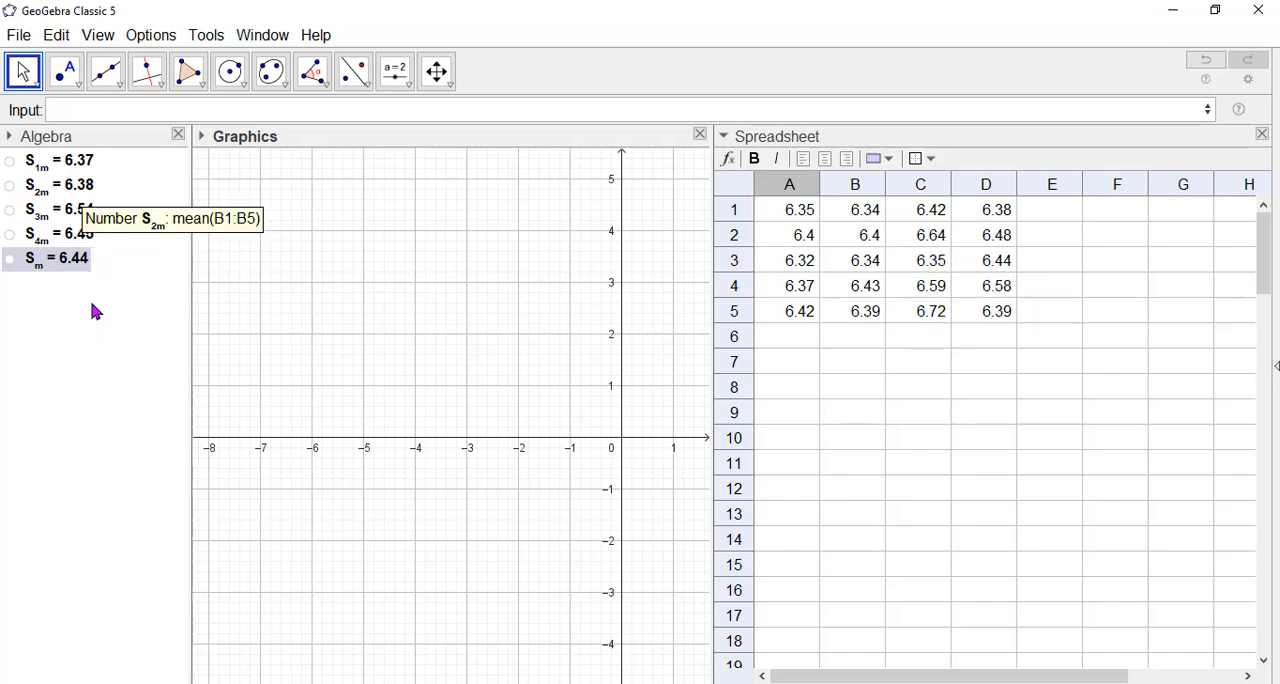
left_click(74, 111)
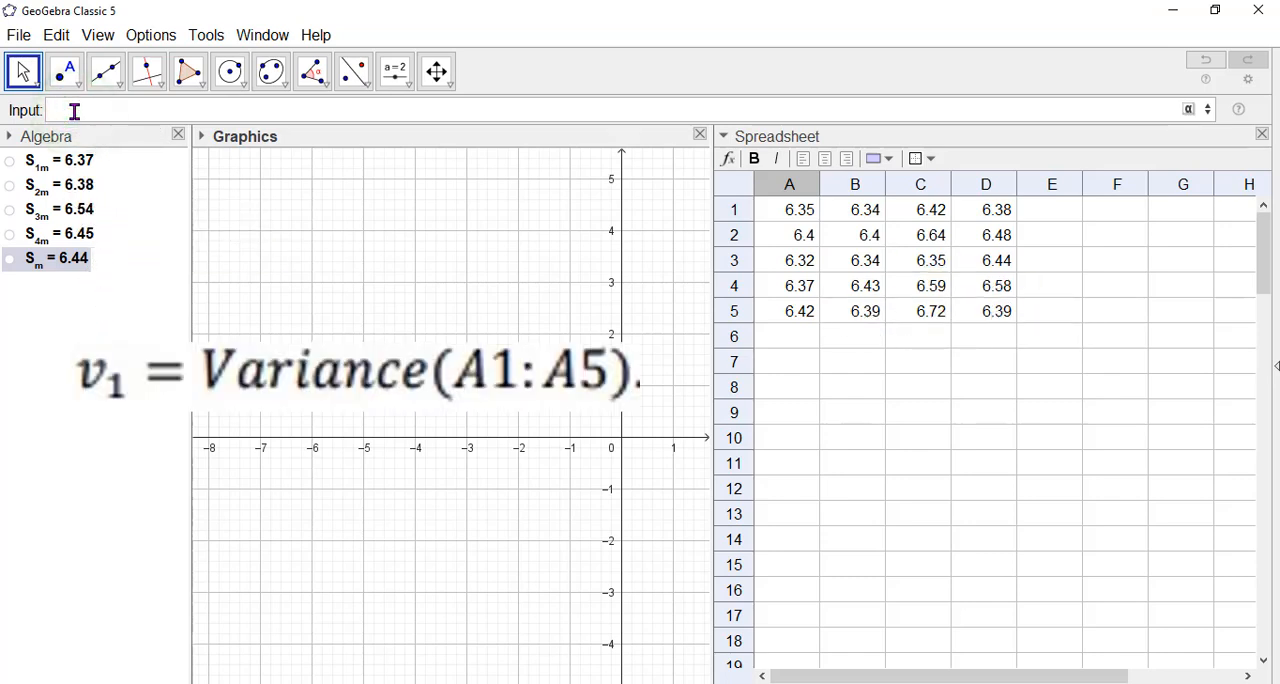
type("v_1=vari")
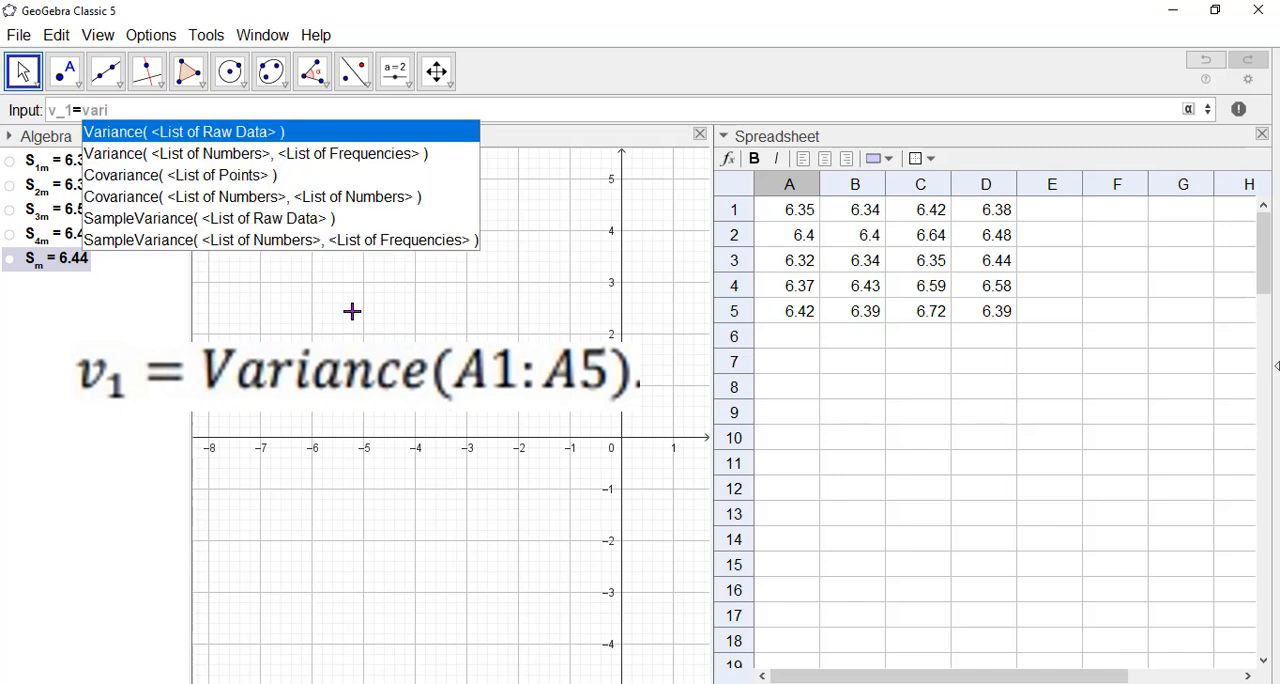
key("Return")
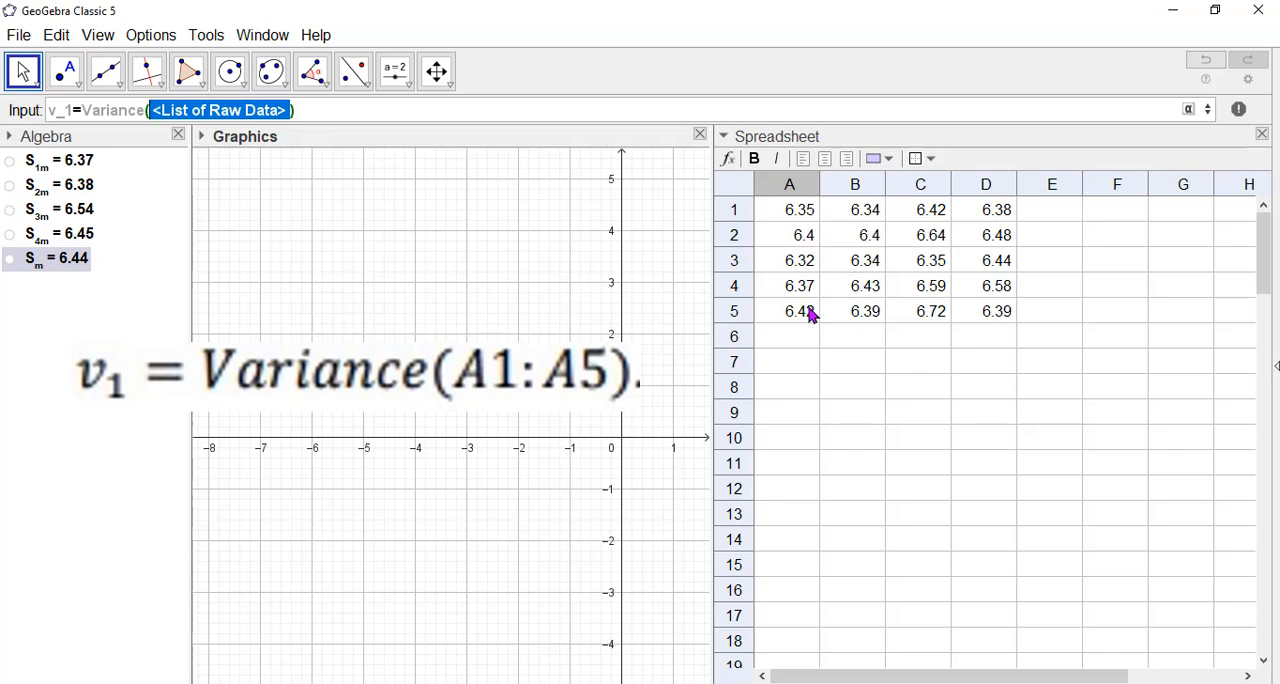
type("A1")
type(":A5")
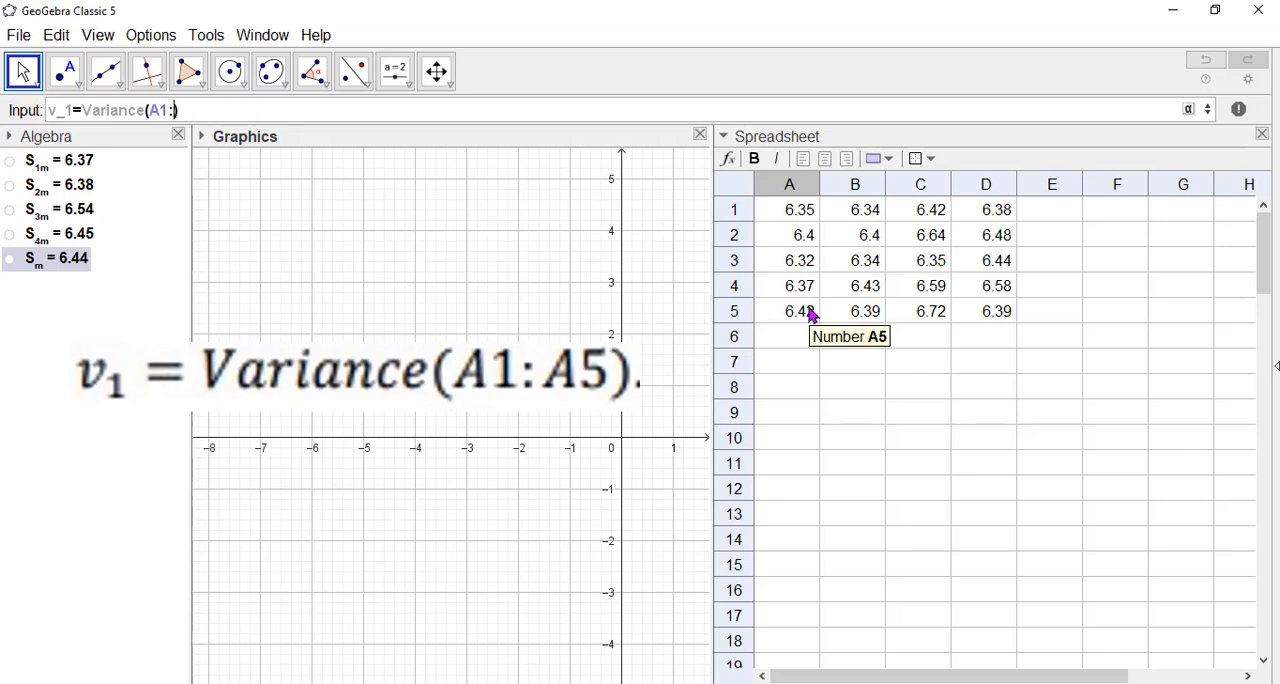
key("Return")
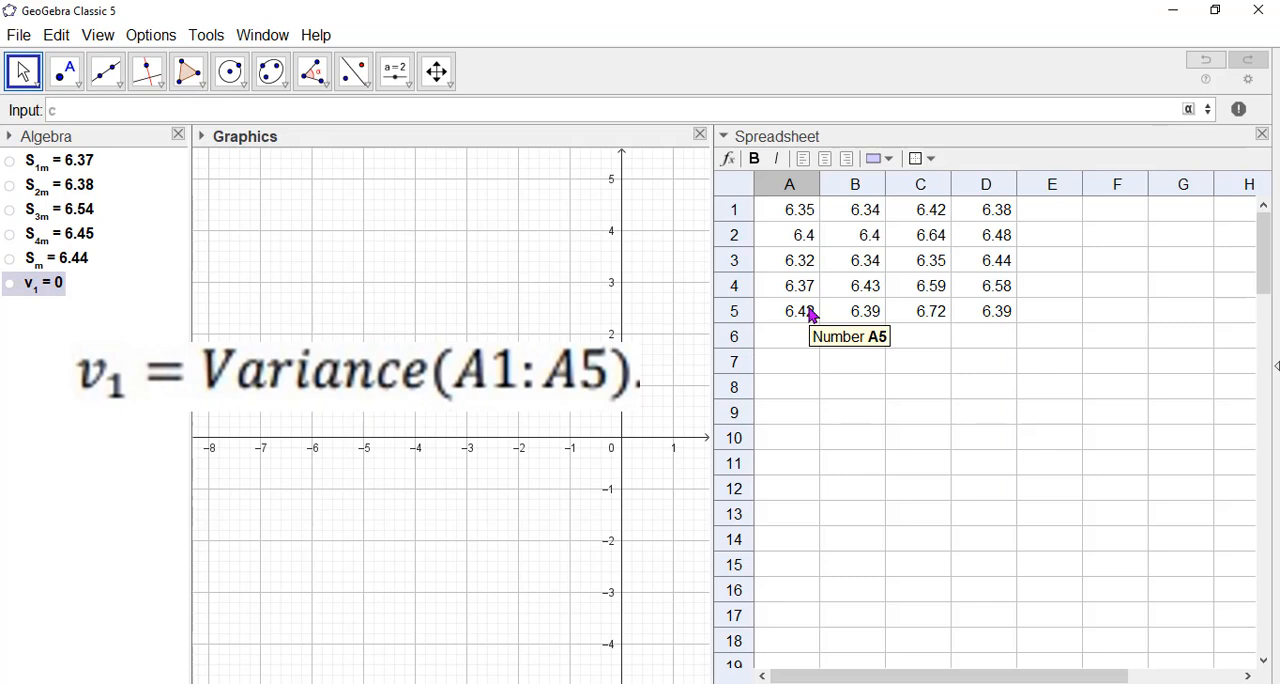
Define the second sample's variance as v_2=Variance(B1:B5).
type("v_2=Var")
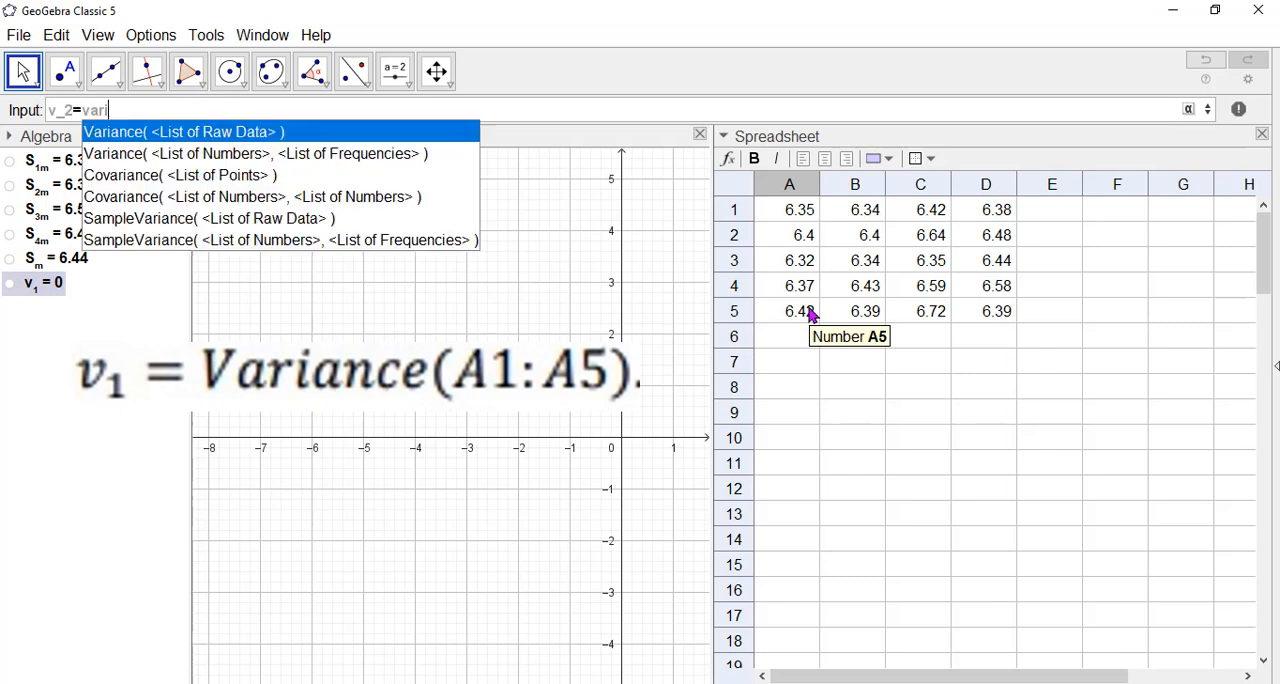
key("Return")
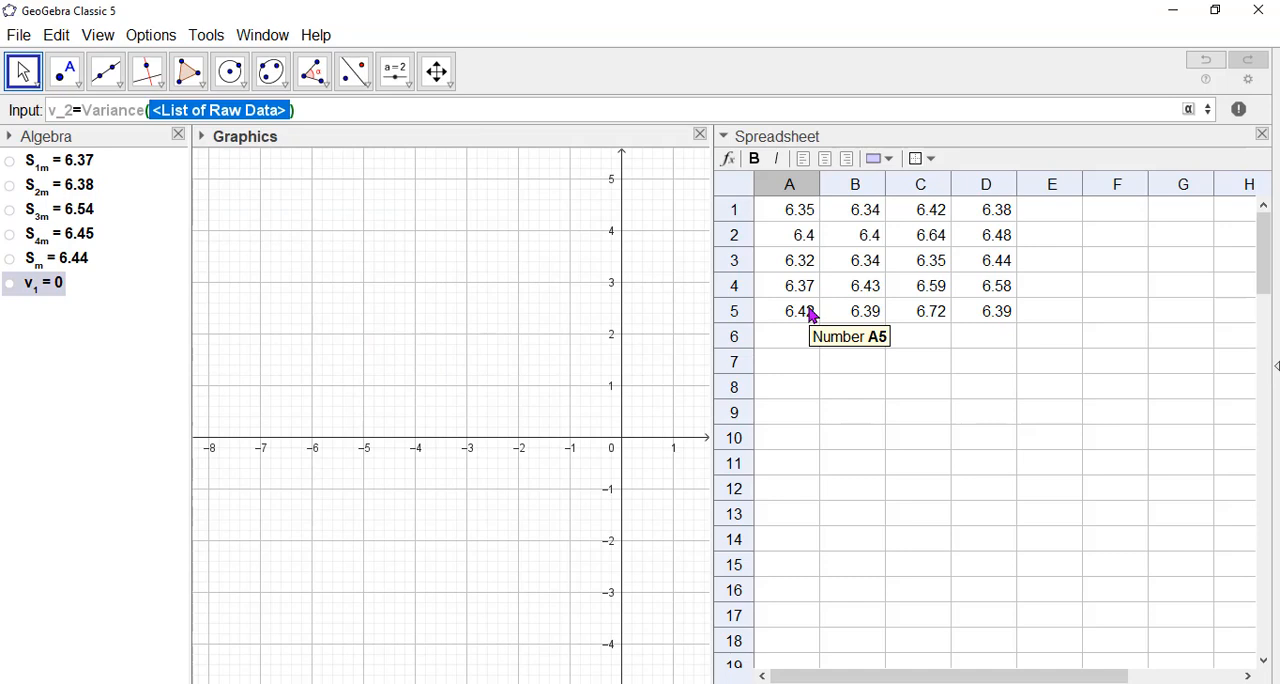
type("B1:B")
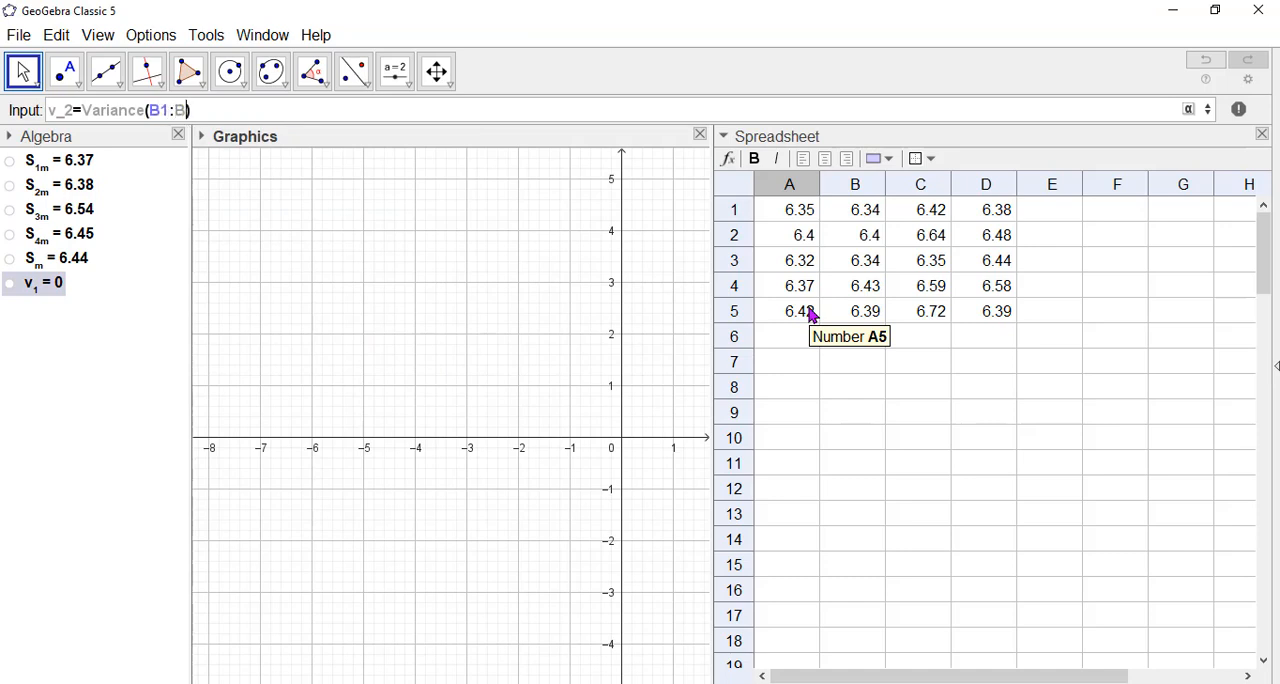
type("5")
key("Return")
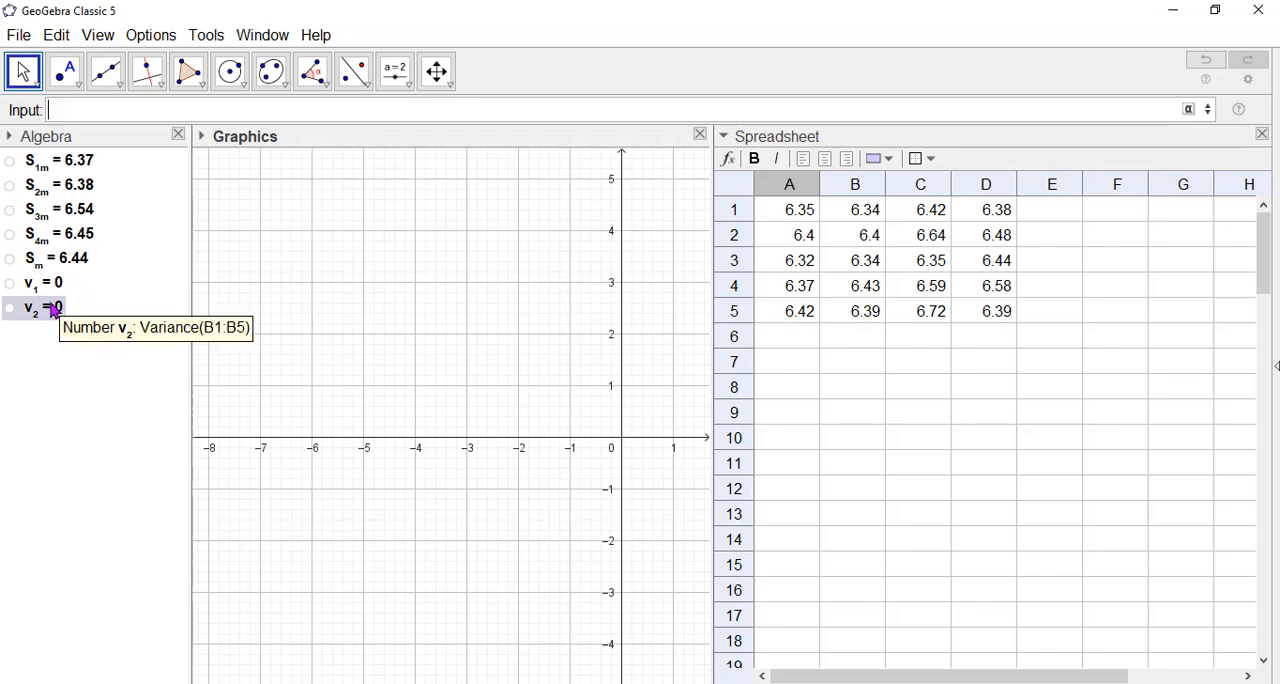
Define the third sample's variance as v_3=Variance(C1:C5).
left_click(77, 109)
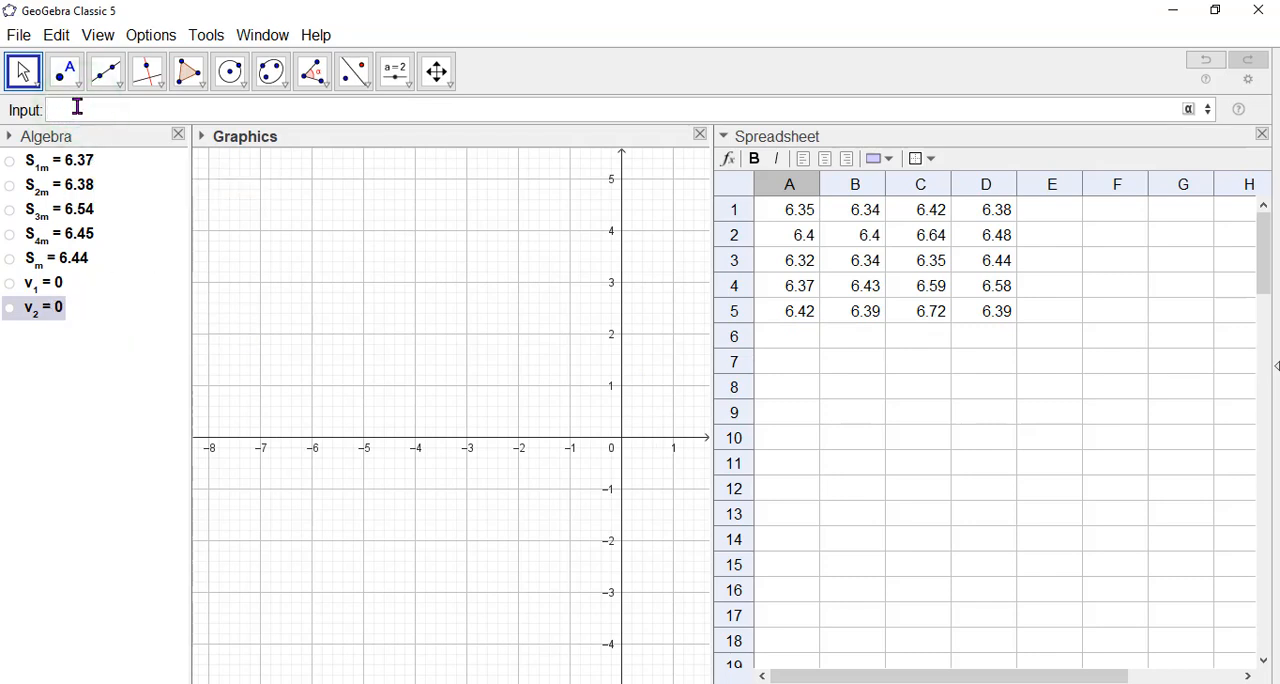
type("v_3=val")
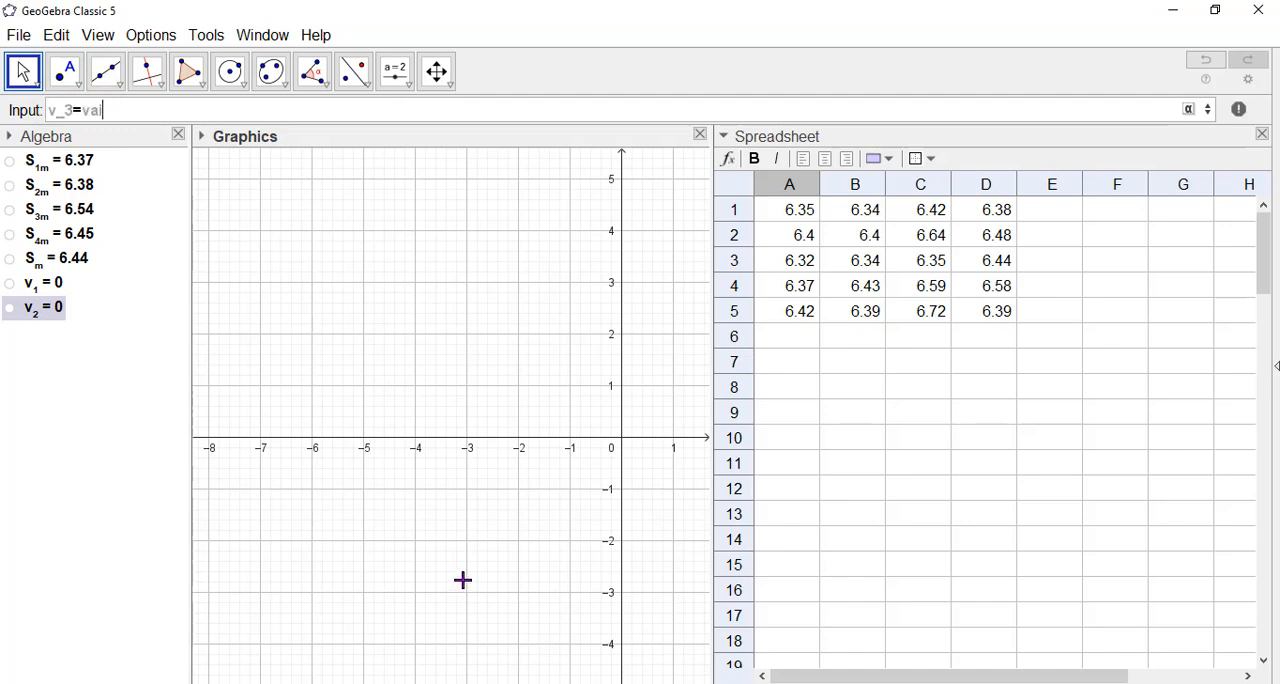
type("i")
key("Return")
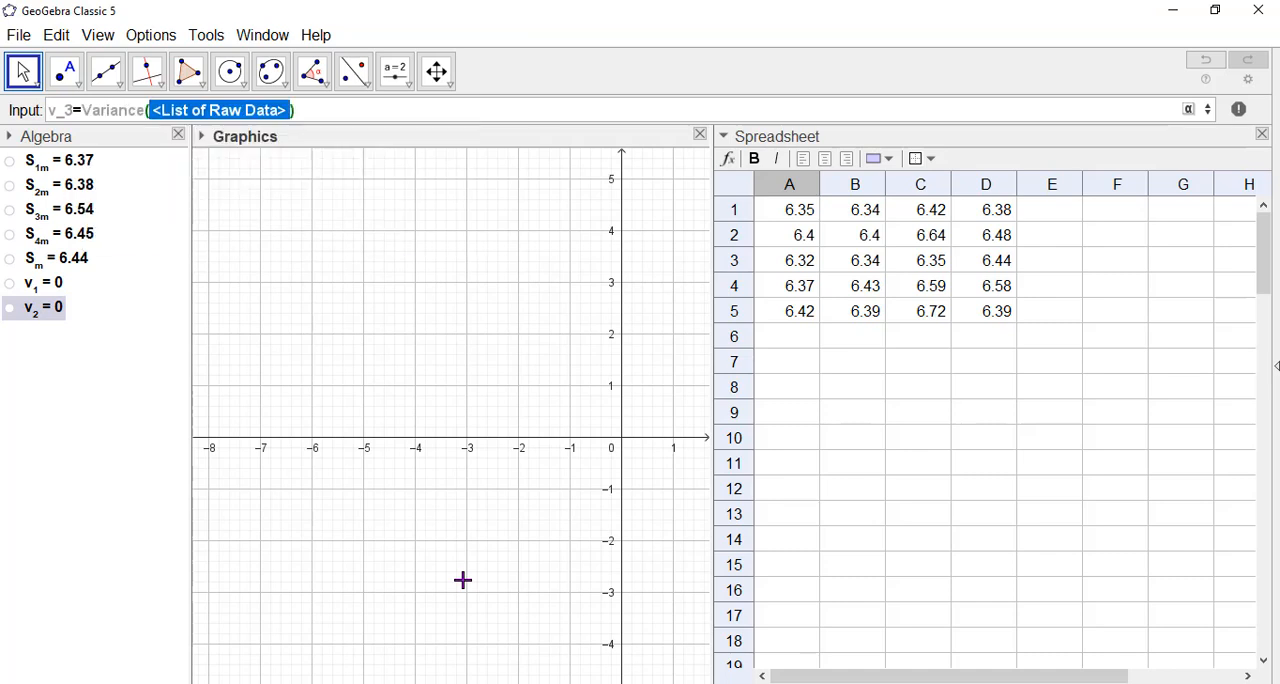
key("BackSpace")
type("C1")
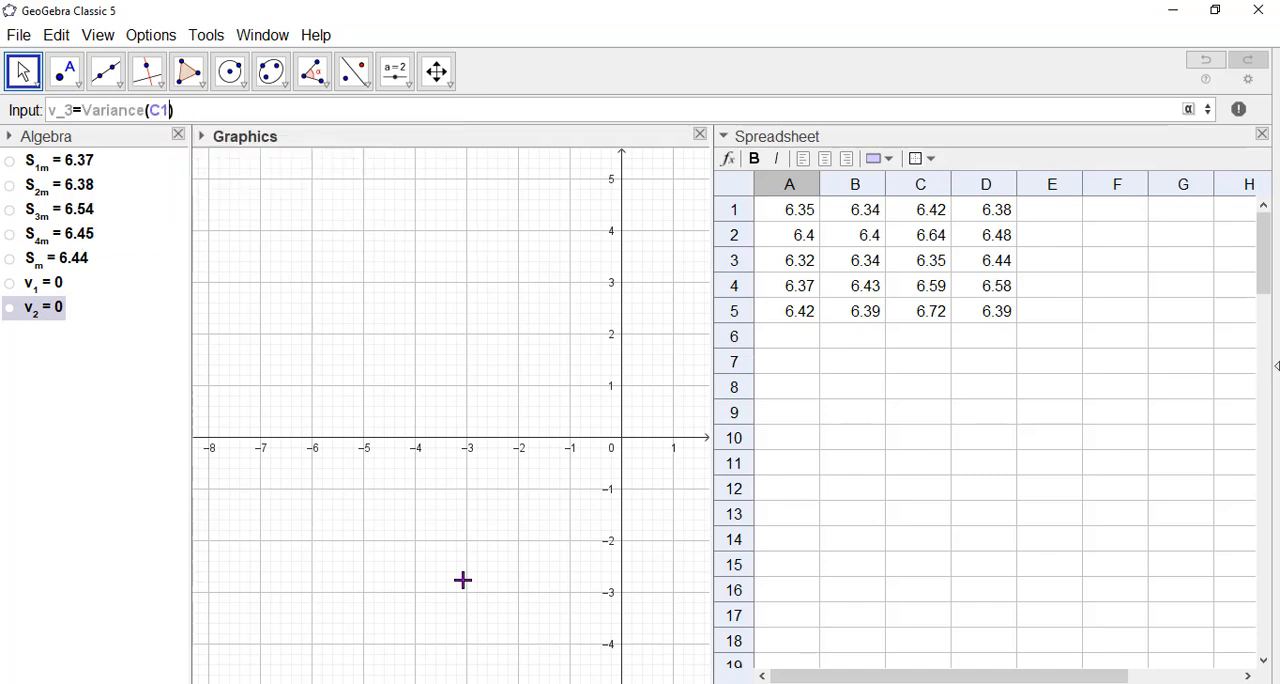
type(":C5")
key("Return")
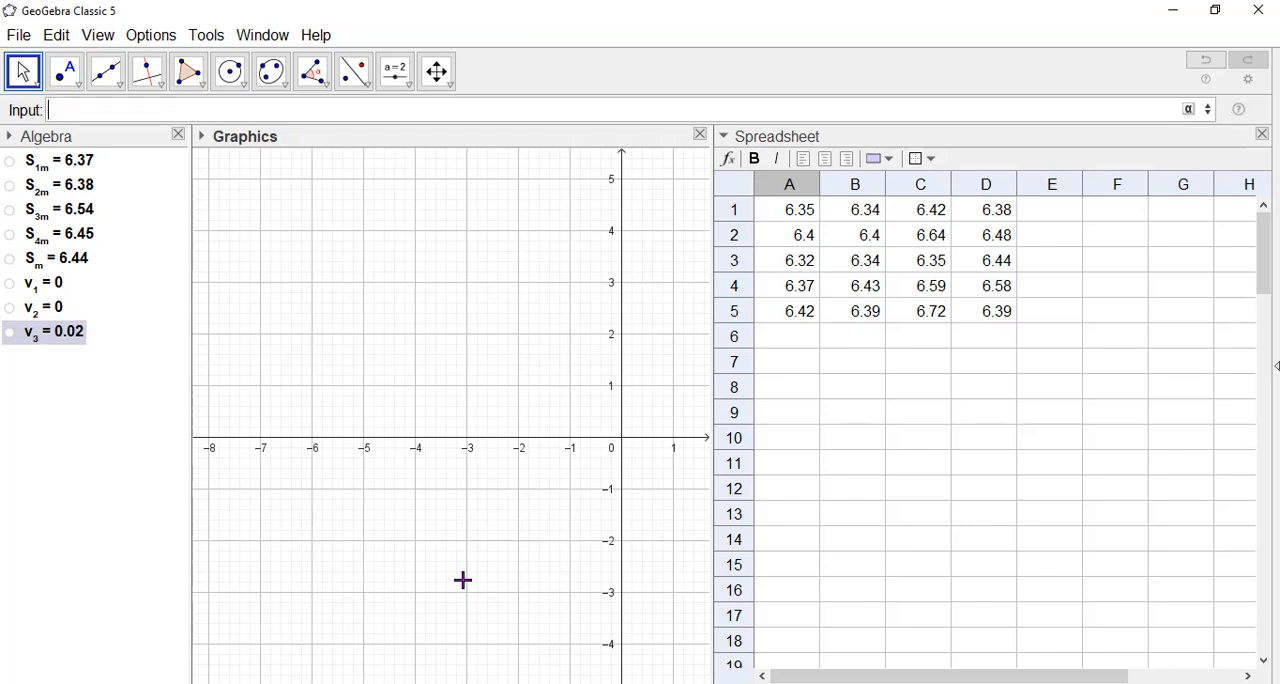
Define the fourth sample's variance as v_4=Variance(D1:D5).
type("v_4=varie")
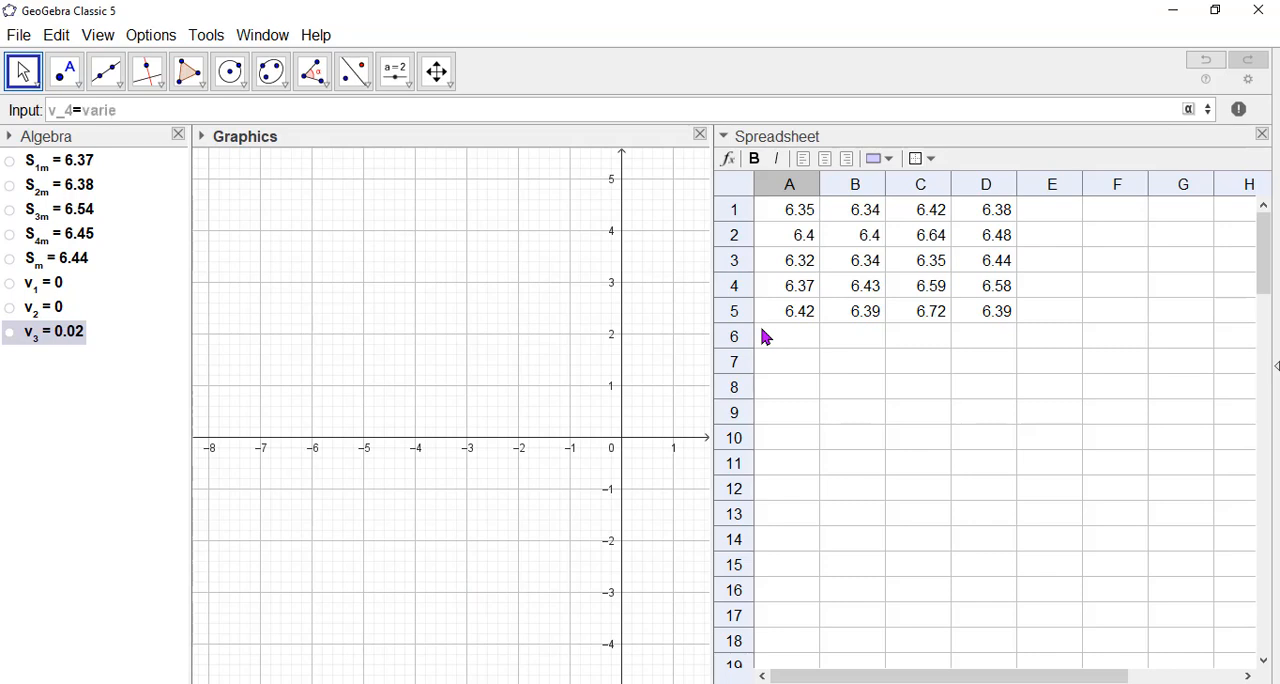
key("Return")
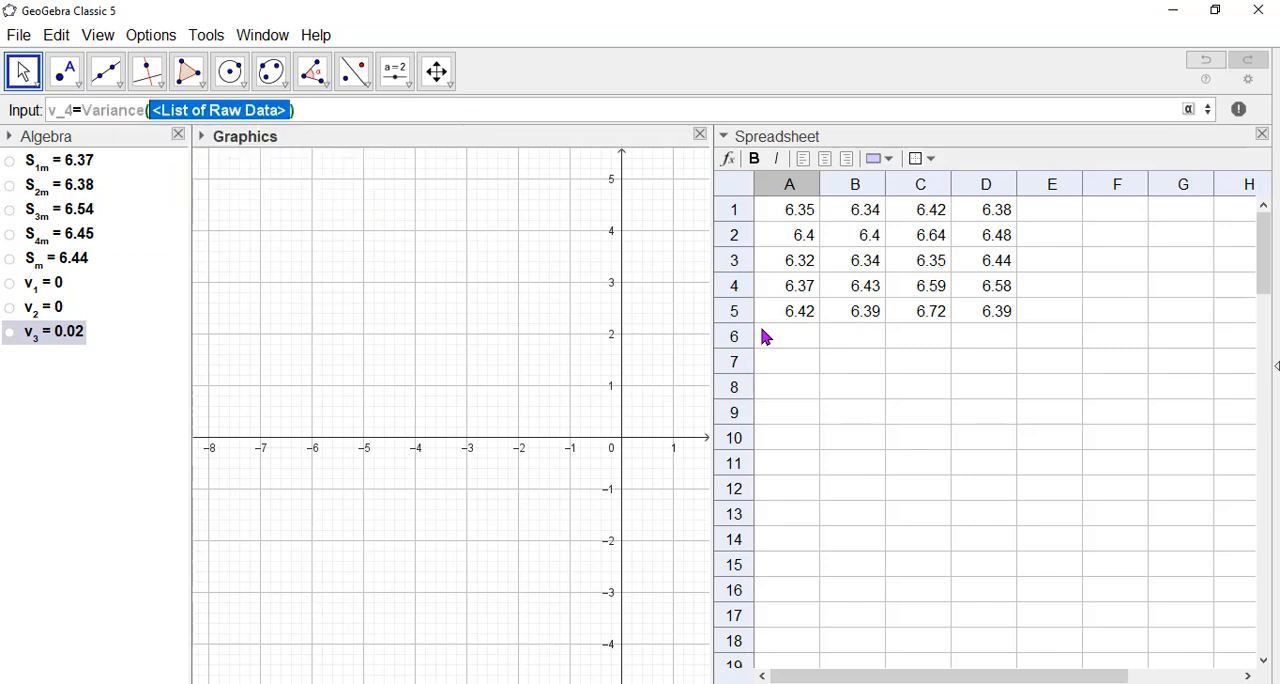
type("D1:D")
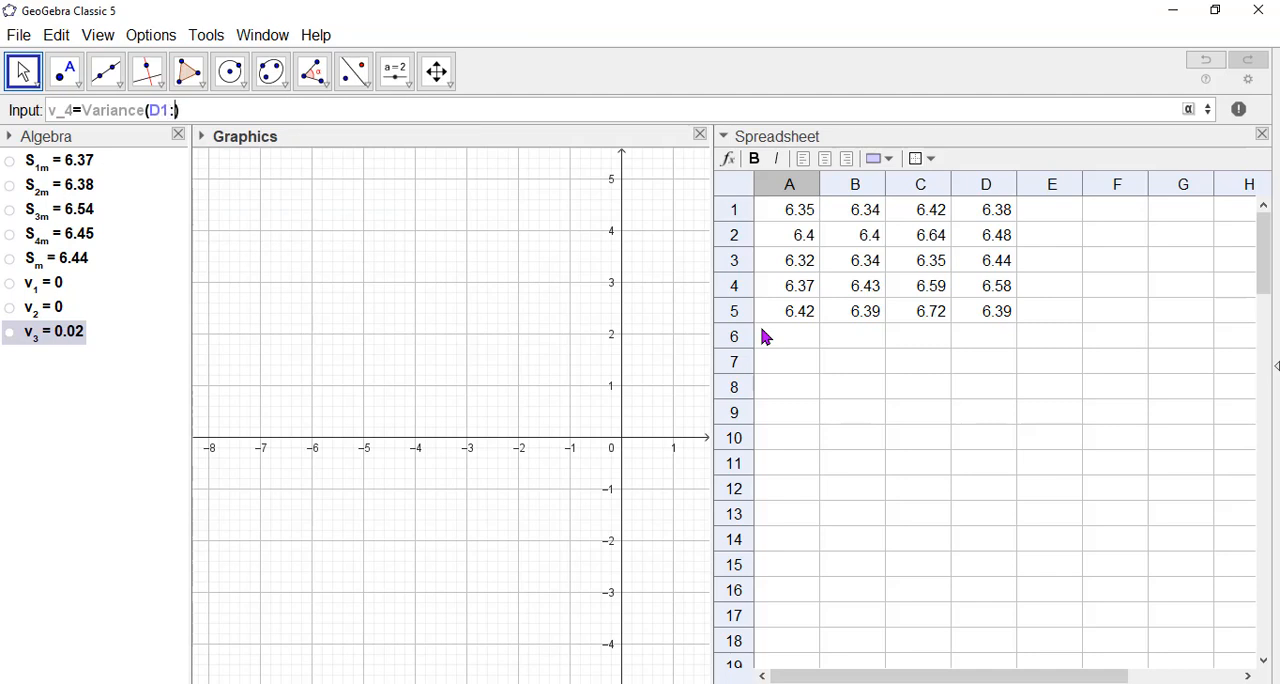
type("5")
key("Return")
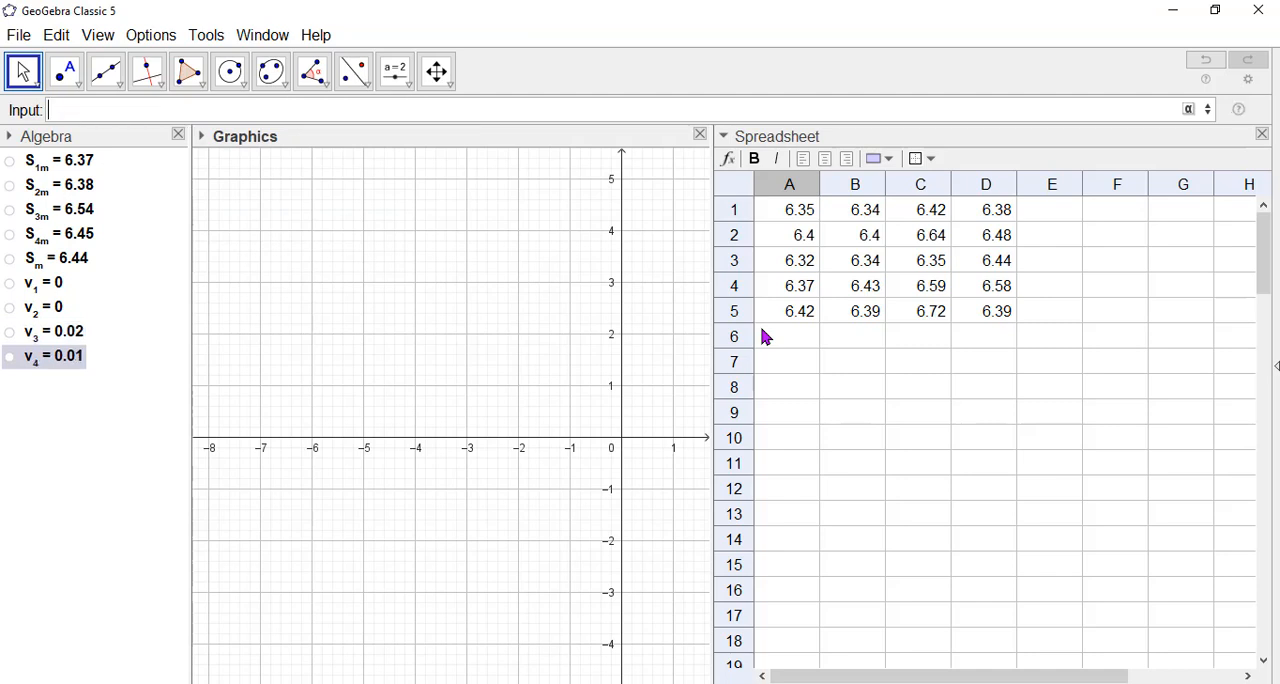
left_click(425, 362)
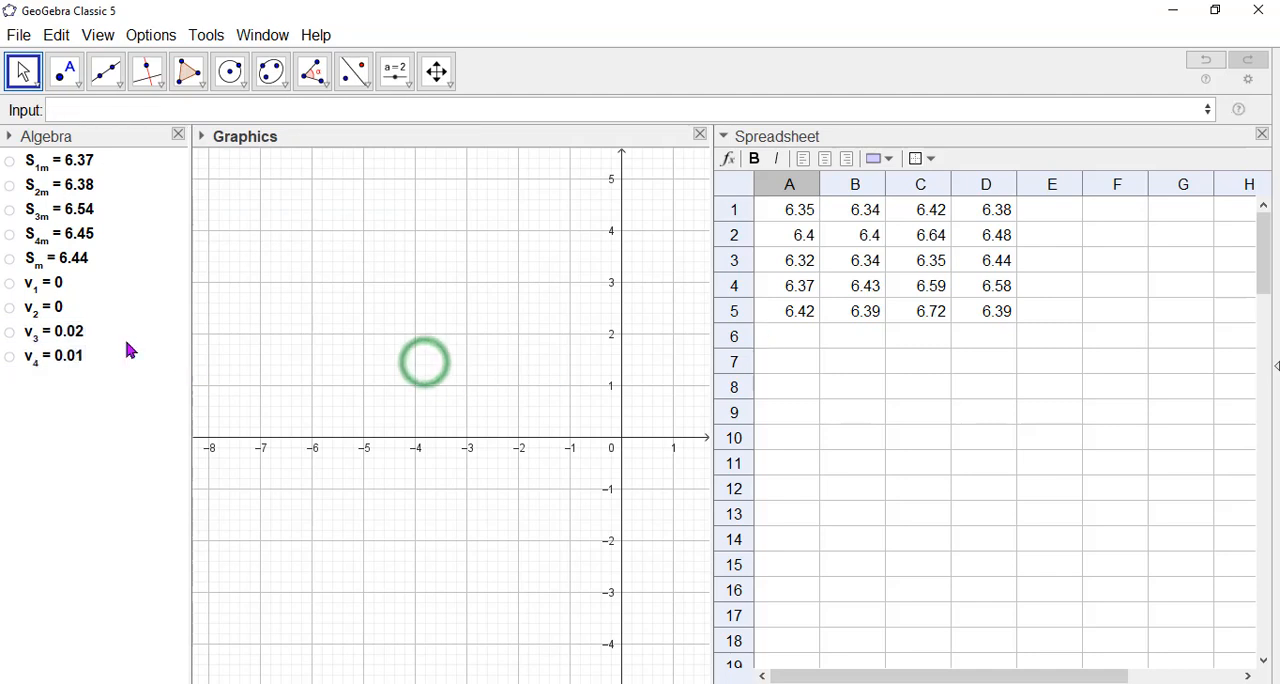
Remove the stray v_1 after Variance(A1:A5) in v_1's definition, and check the definition of v_2.
double_click(58, 288)
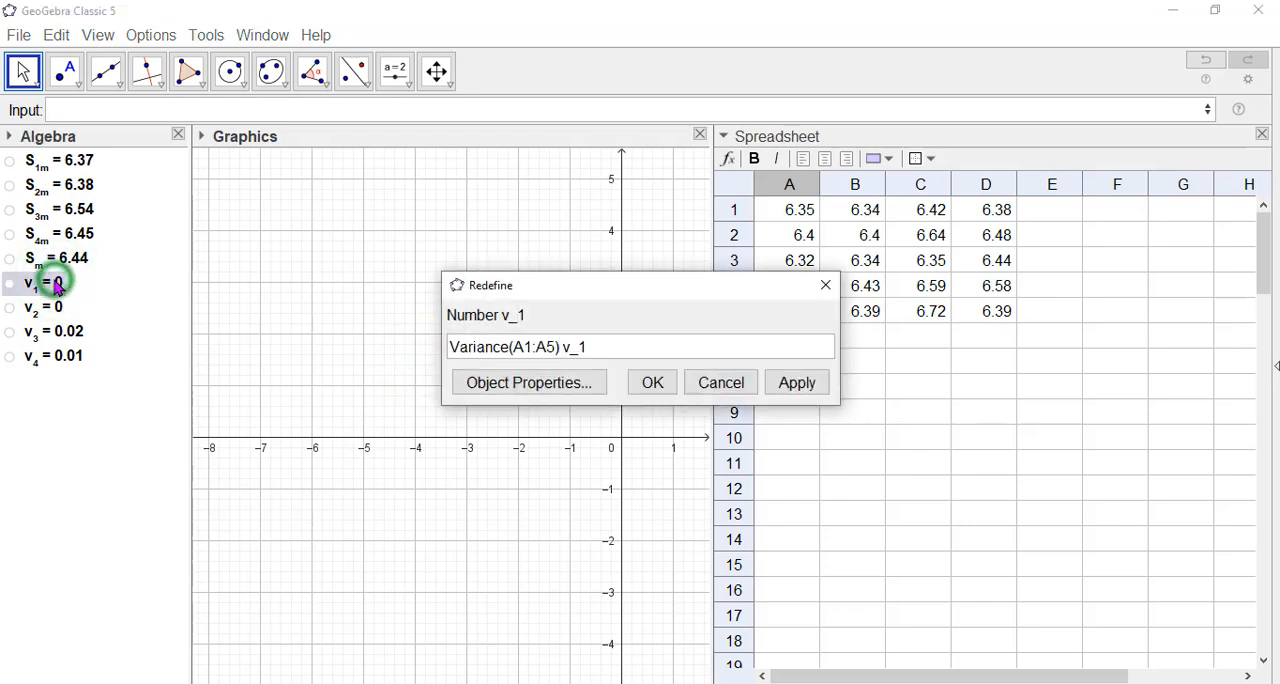
left_click(609, 349)
key("BackSpace")
key("BackSpace")
left_click(652, 382)
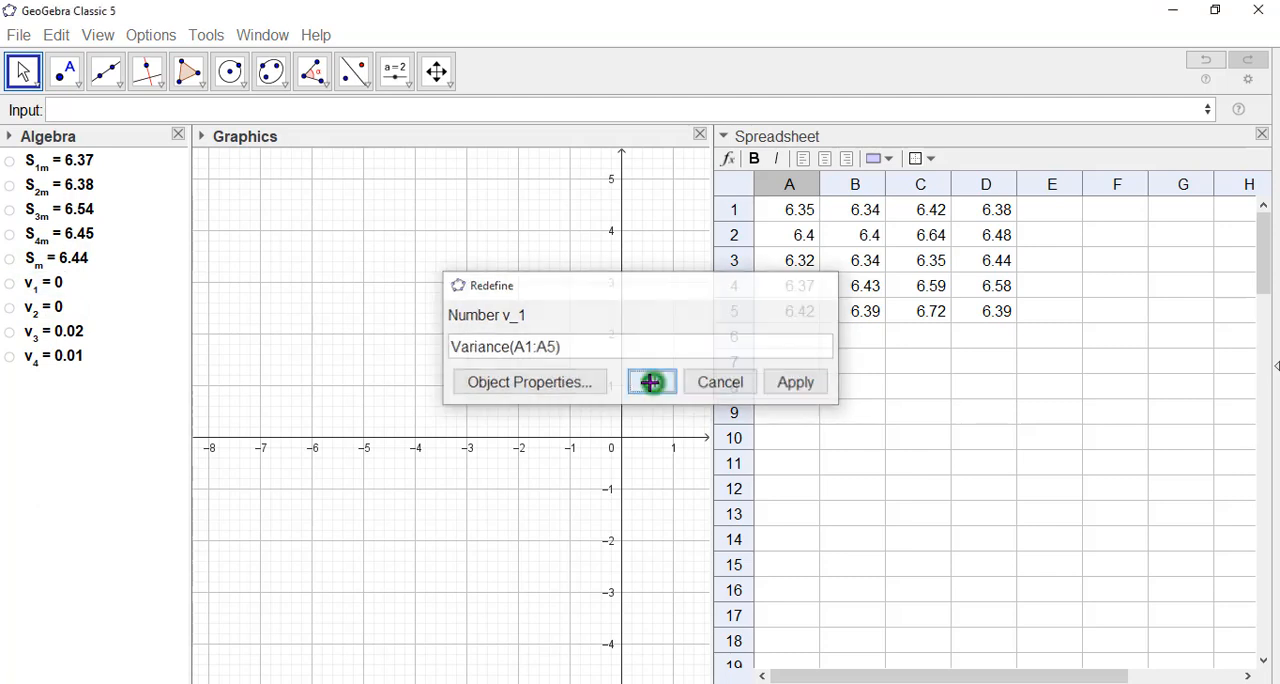
double_click(57, 309)
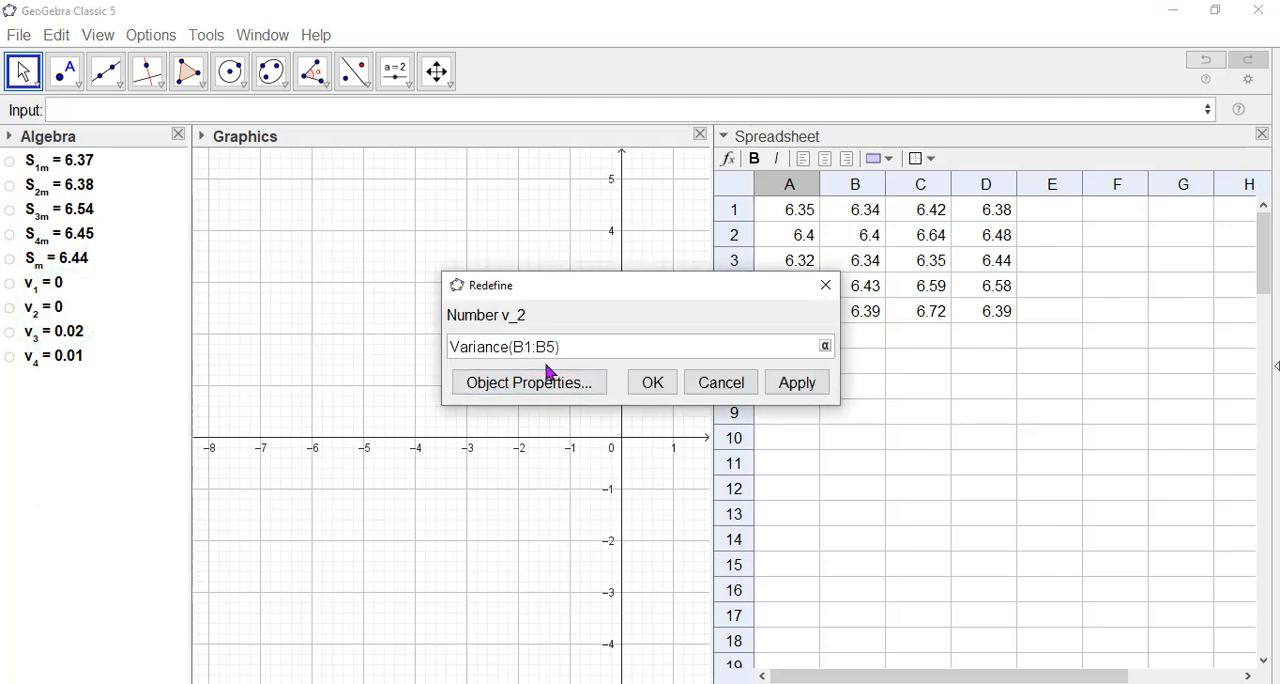
left_click(650, 380)
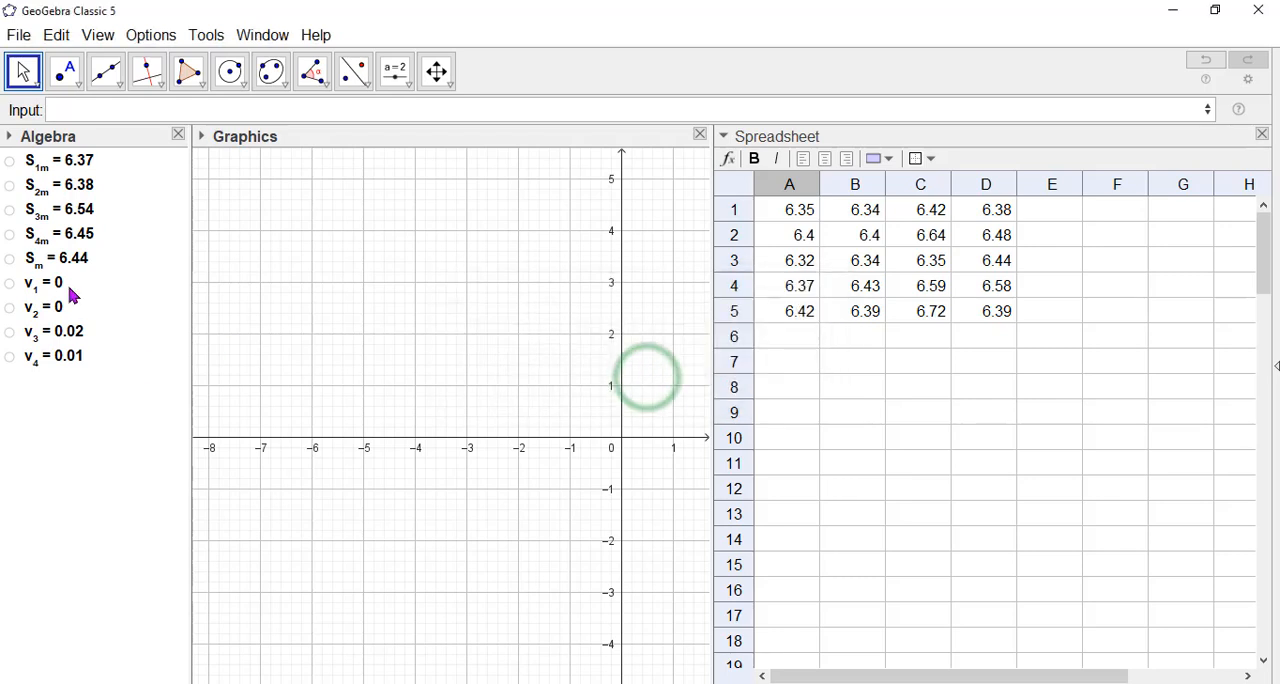
left_click(145, 350)
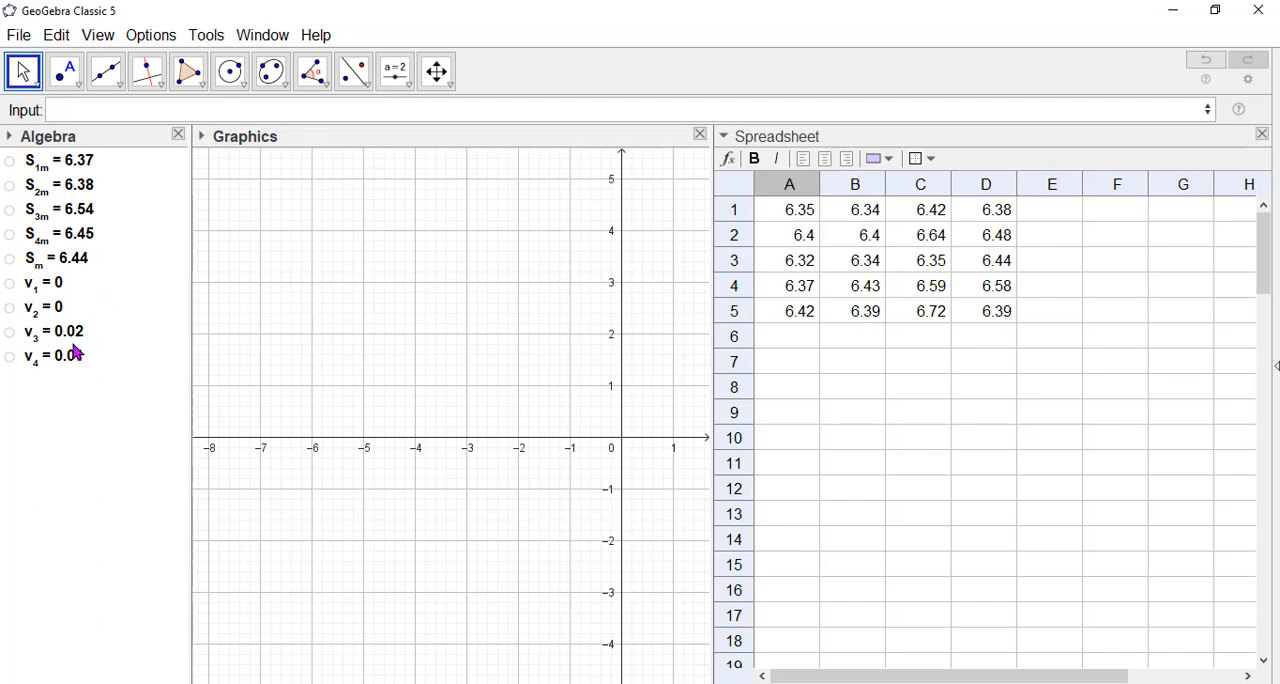
Set the rounding to 5 decimal places.
mouse_move(62, 330)
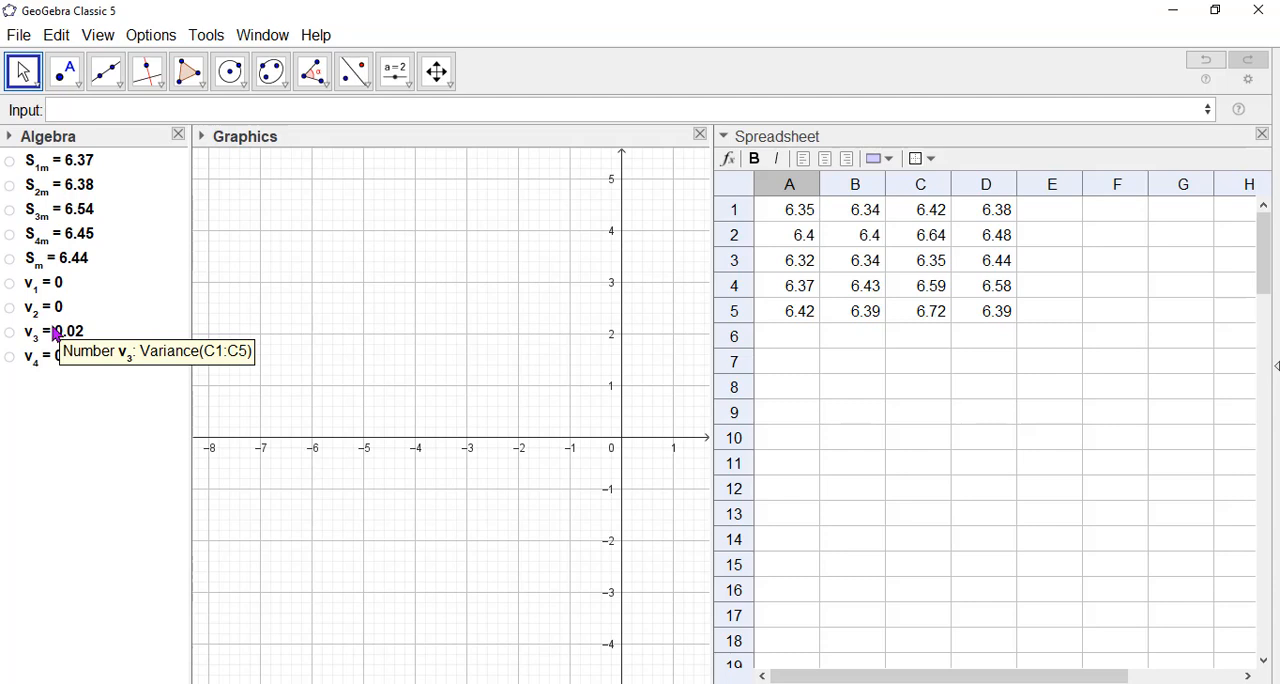
left_click(143, 40)
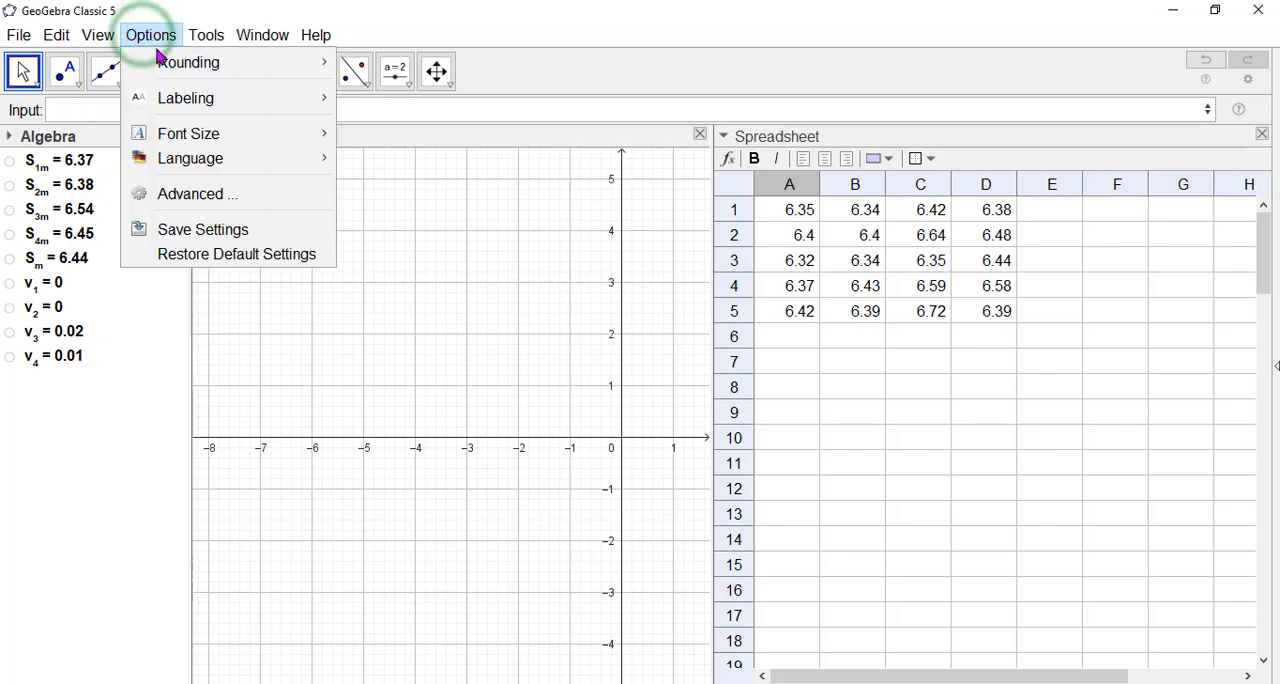
mouse_move(190, 66)
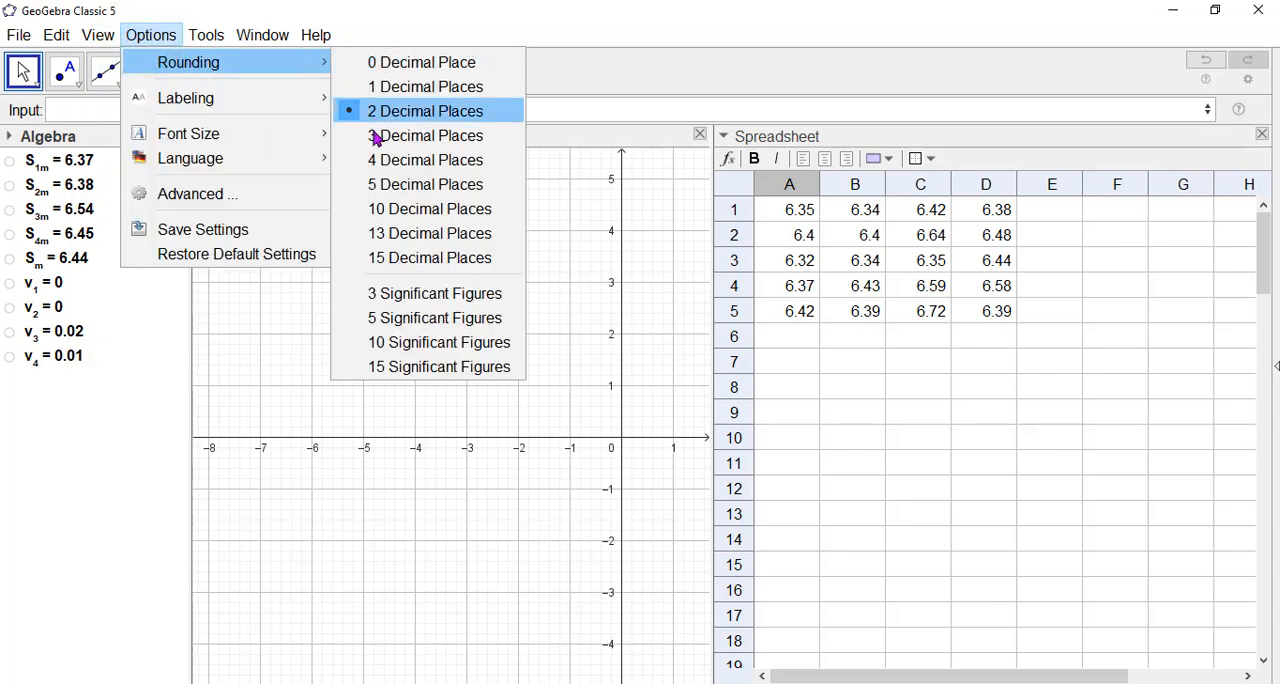
left_click(385, 187)
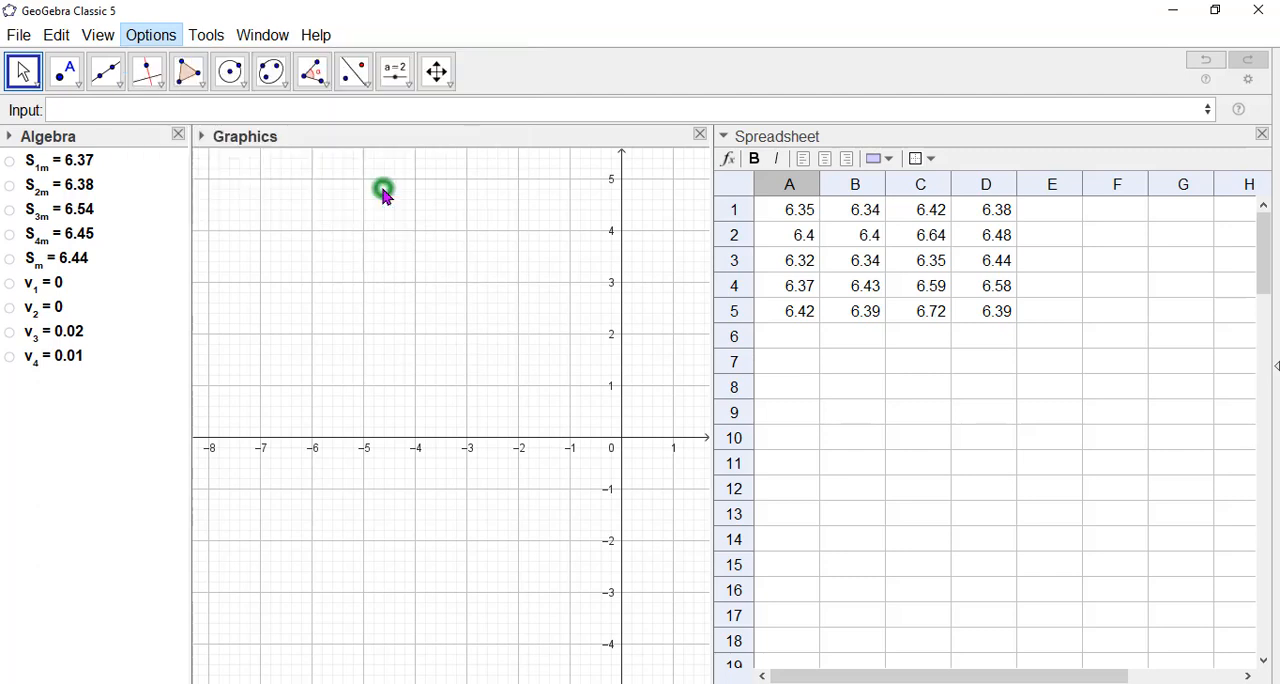
left_click(139, 308)
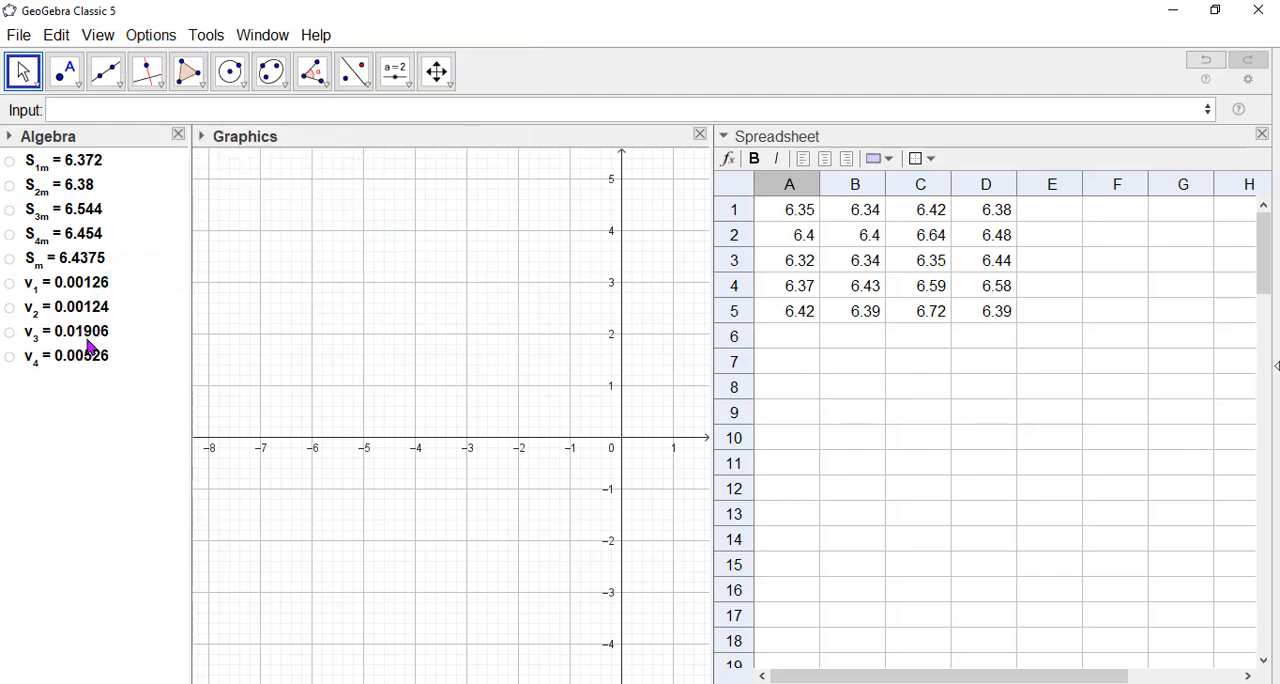
left_click(178, 506)
Define the standard deviation as σ=sqrt((1/4)v_1+v_2+v_3+v_4), using the Greek letter σ as its name.
left_click(93, 106)
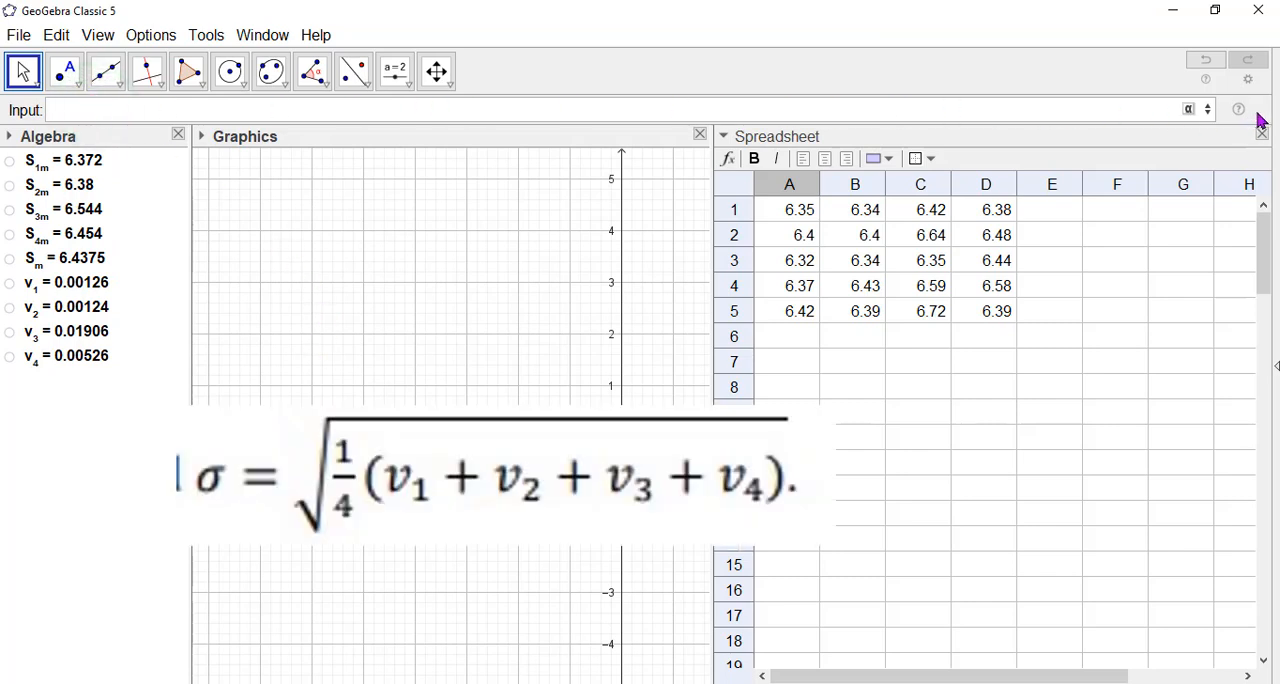
left_click(1188, 110)
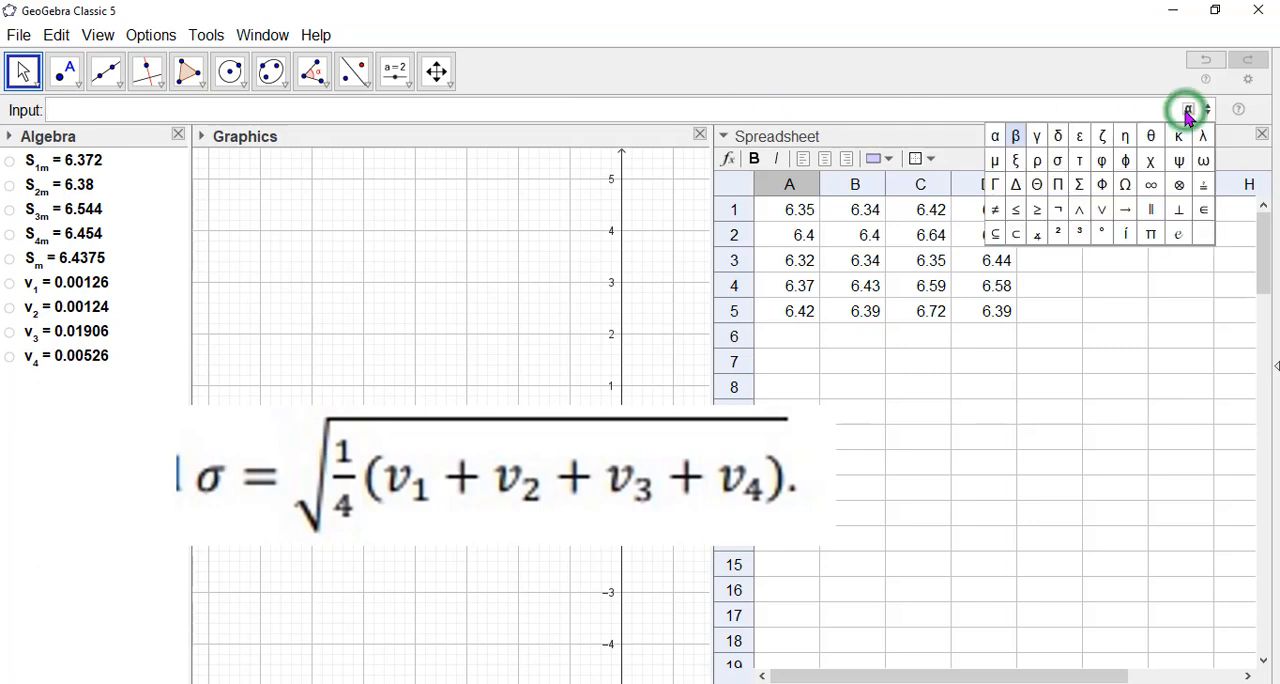
left_click(1058, 165)
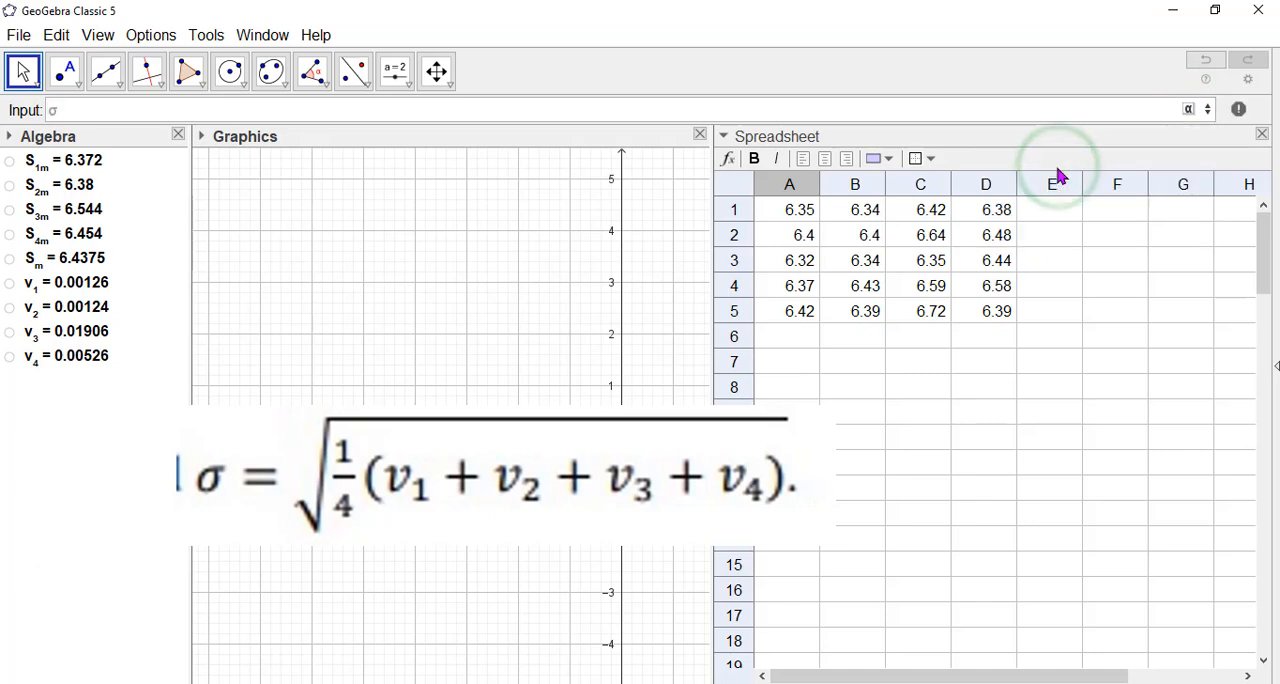
type("=")
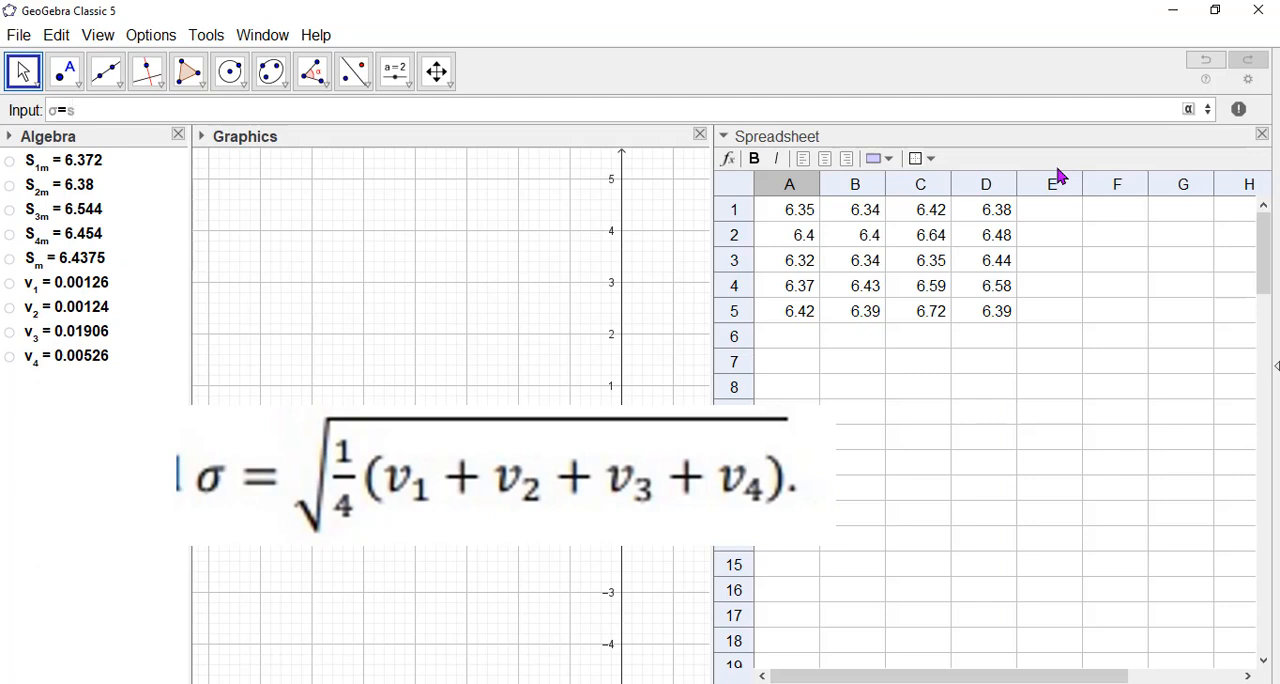
type("sqrt")
key("Escape")
type("((1/4")
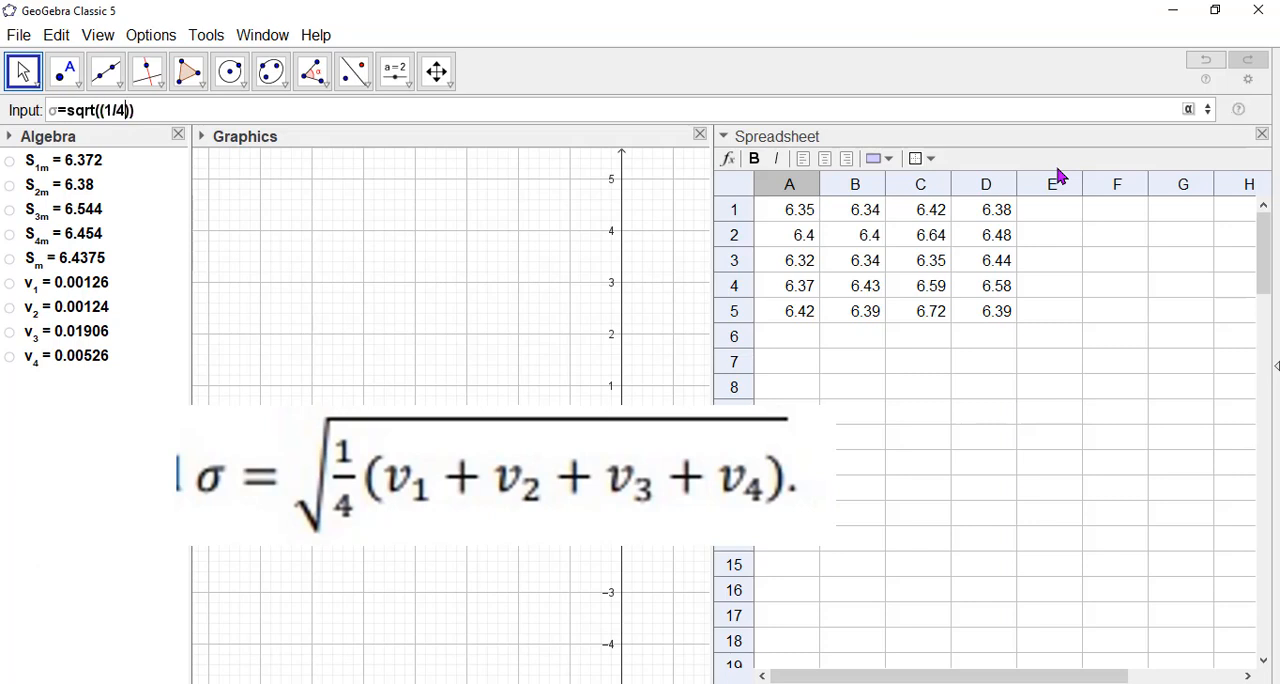
type(")v_1+v_2+v_3+v")
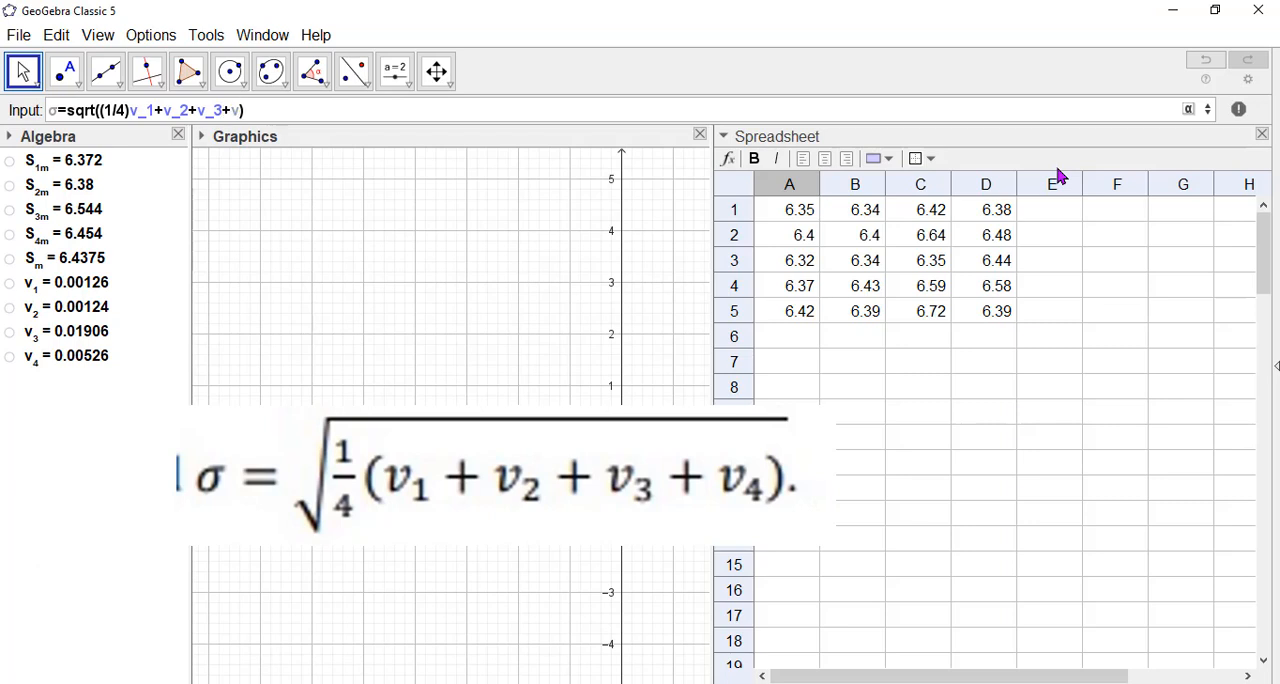
type("_4")
key("Return")
left_click(112, 458)
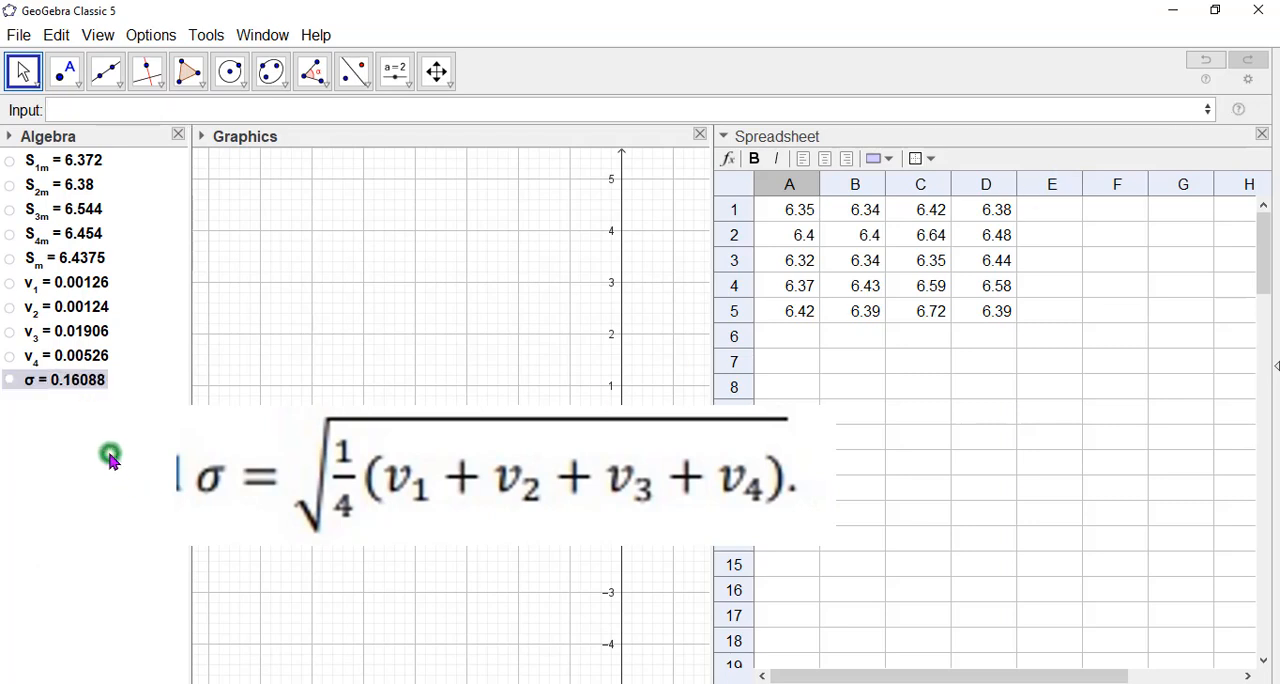
Redefine σ as sqrt((1/4)(v_1+v_2+v_3+v_4)), adding parentheses around 1/4 and the sum, and check its definition.
double_click(89, 384)
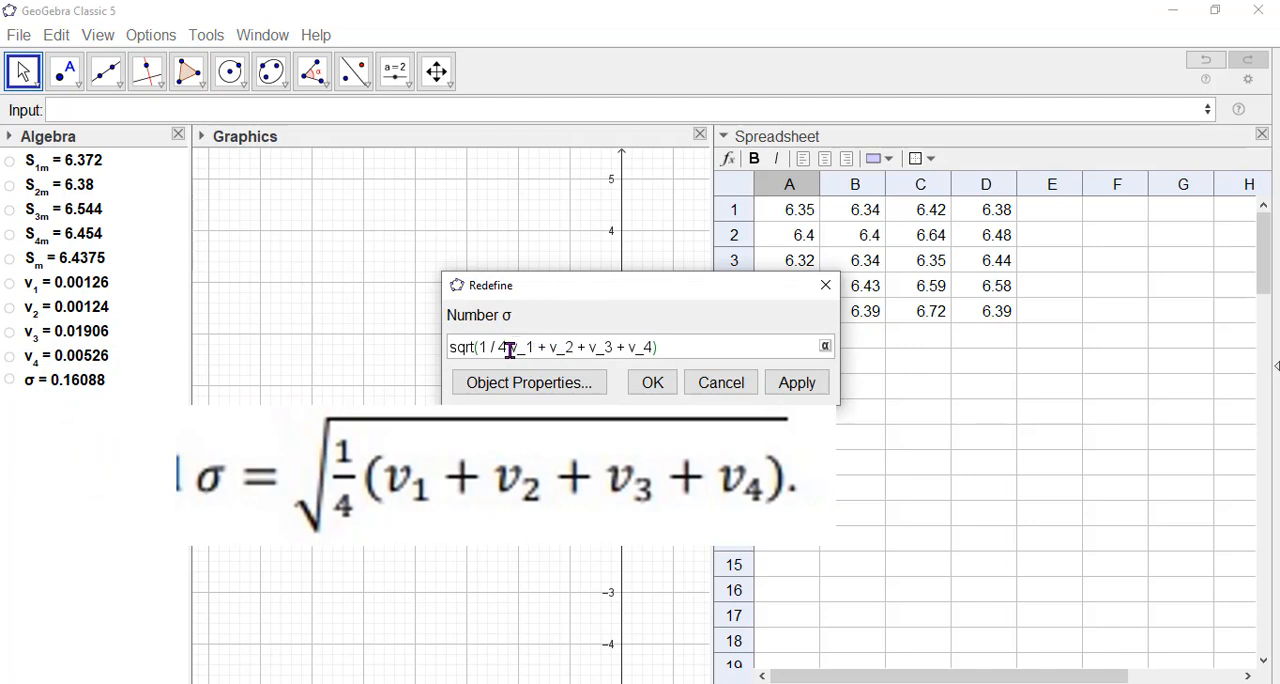
left_click(509, 347)
type(")")
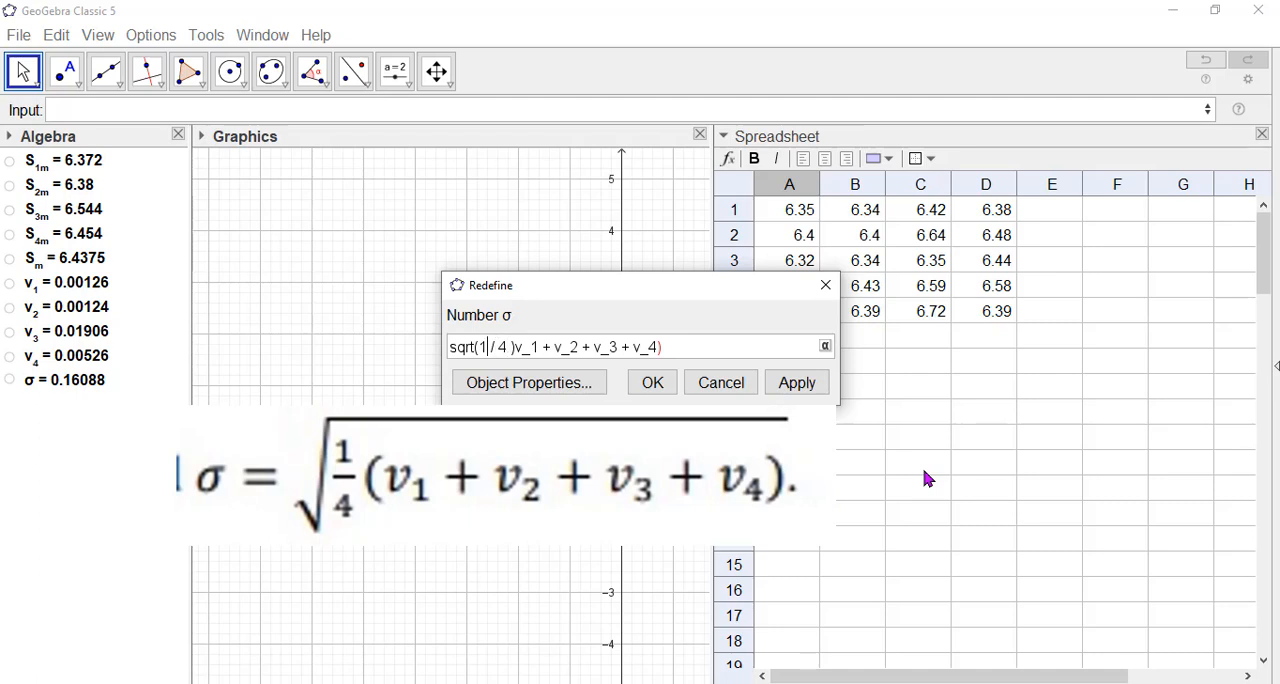
type("(")
key("Right")
key("Right")
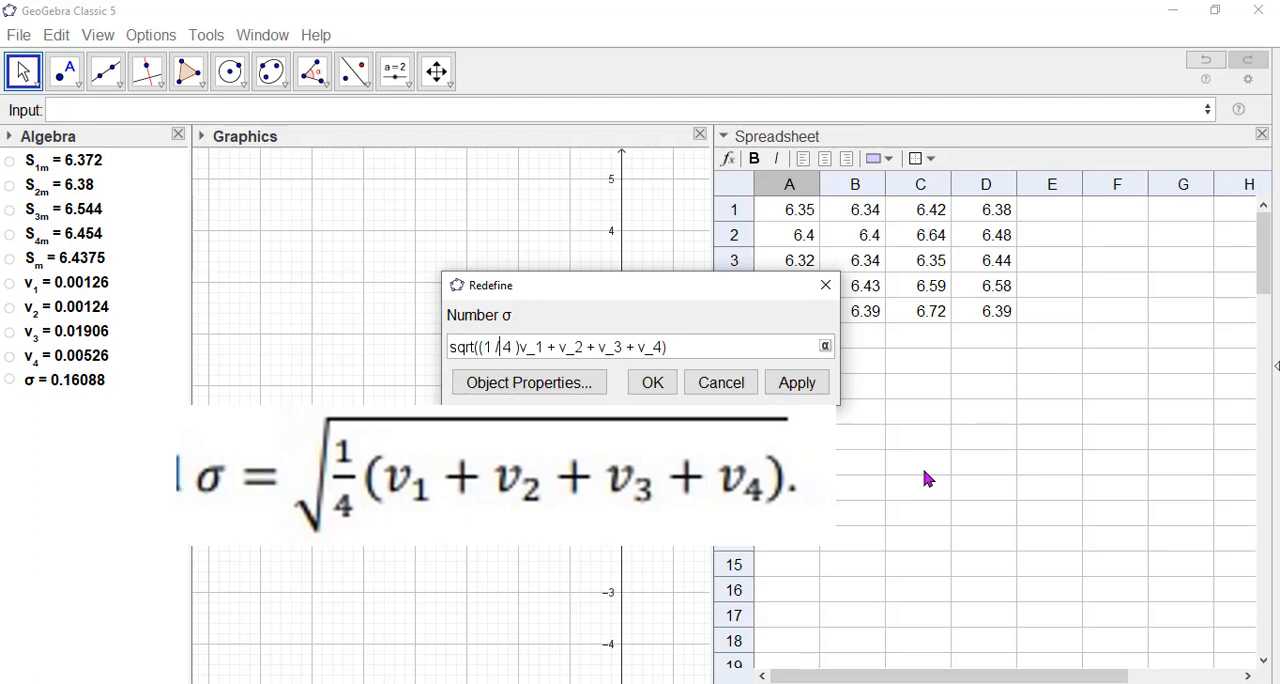
type("(")
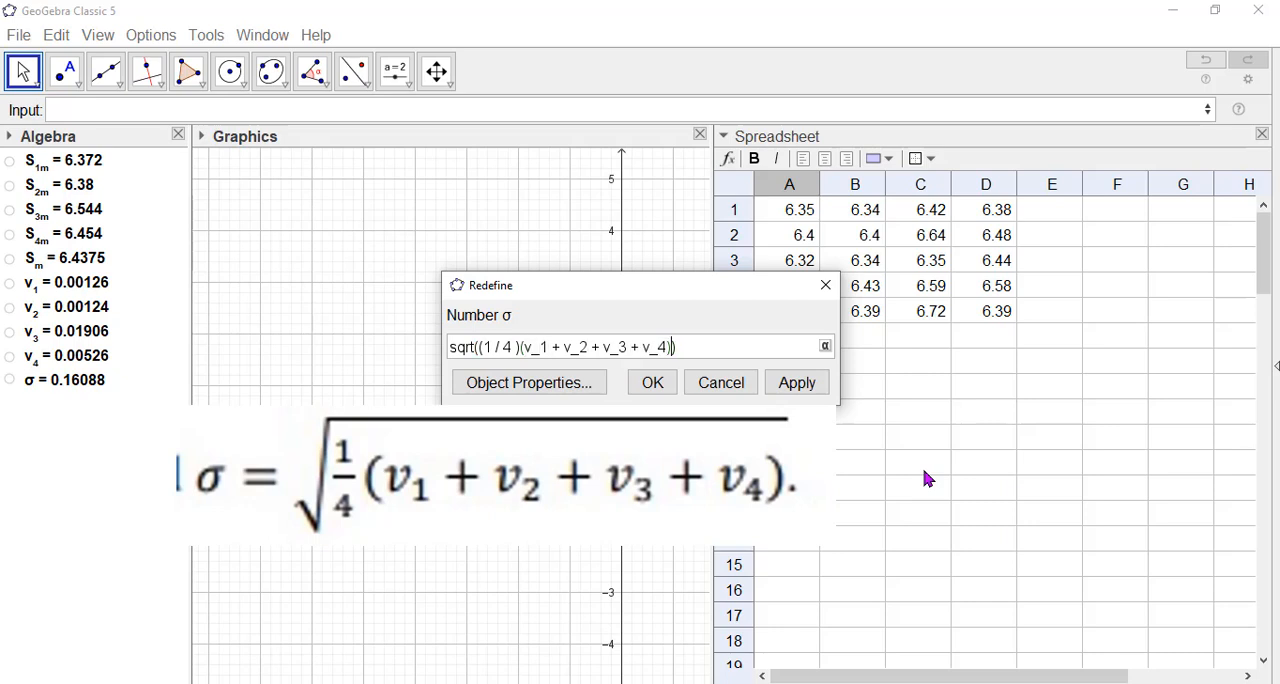
left_click(660, 381)
double_click(103, 380)
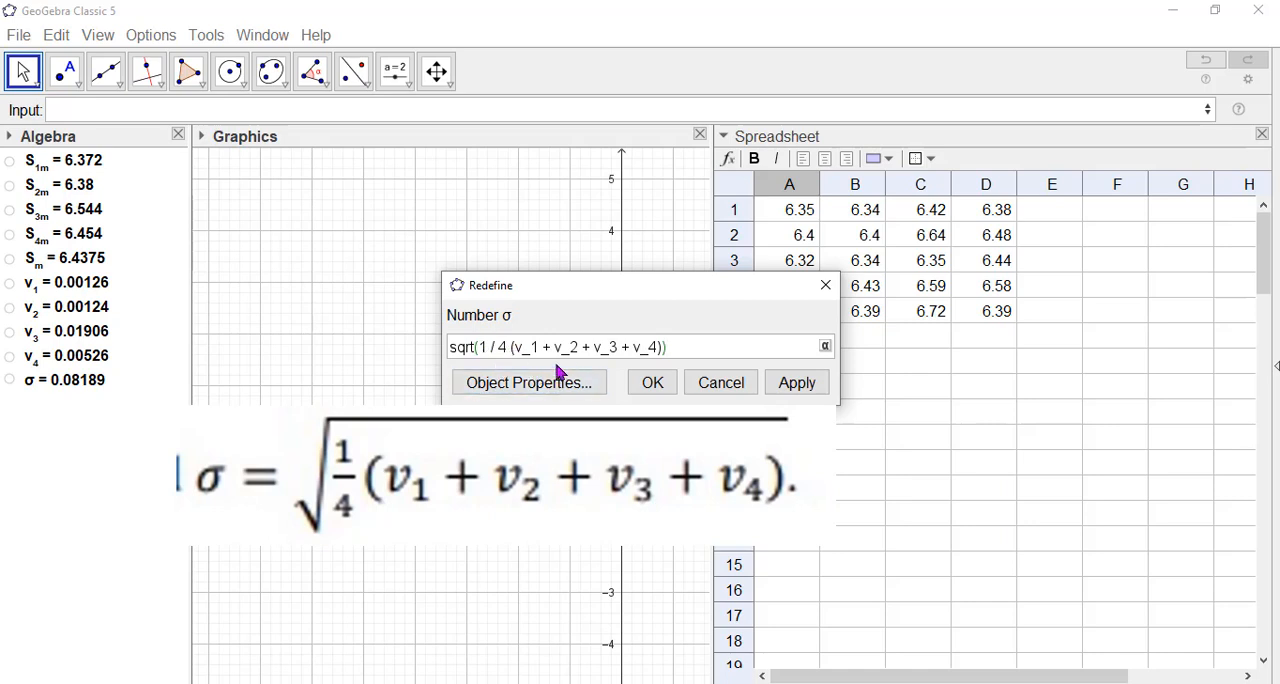
left_click(655, 382)
left_click(139, 479)
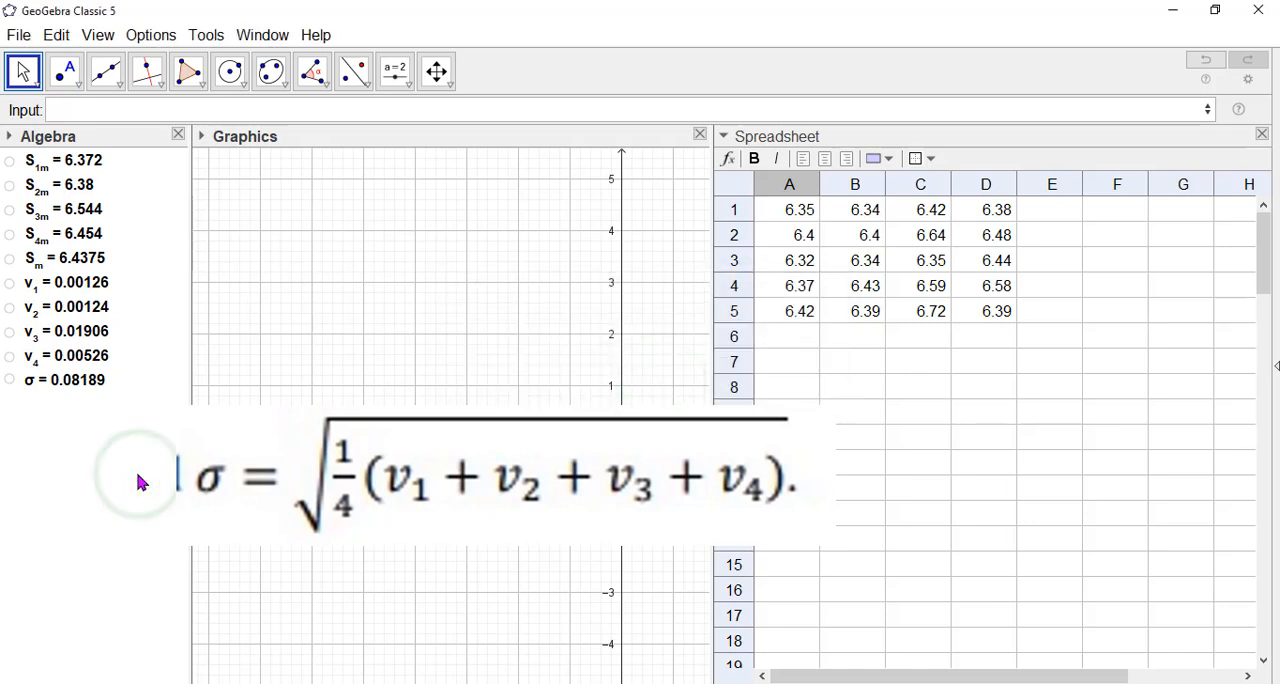
left_click(120, 461)
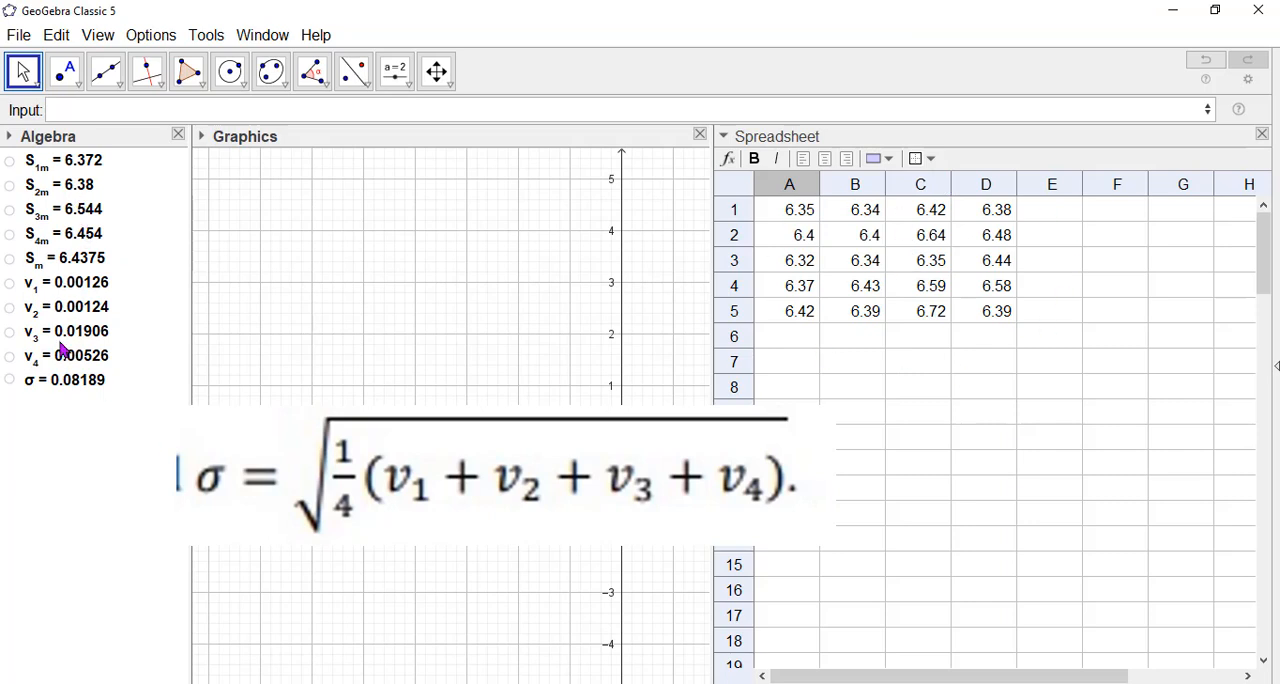
Define the center line of the control chart as CL:y=S_m.
left_click(248, 388)
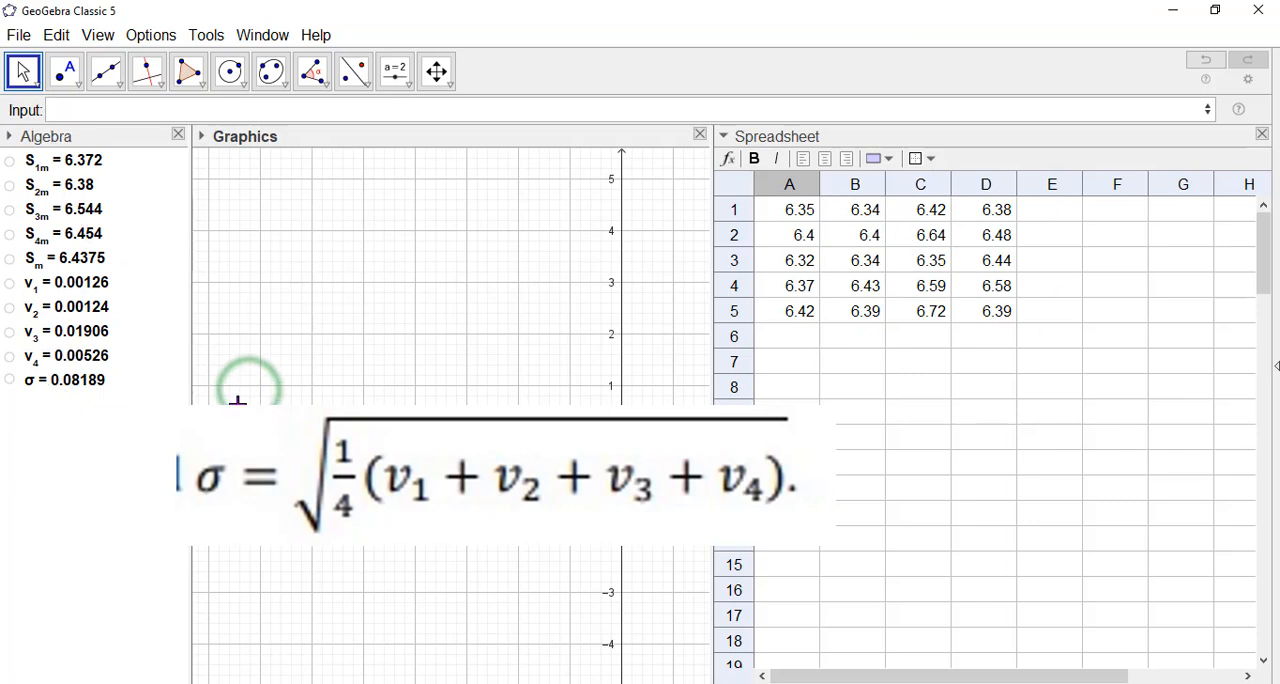
left_click(200, 115)
left_click_drag(417, 257, 309, 289)
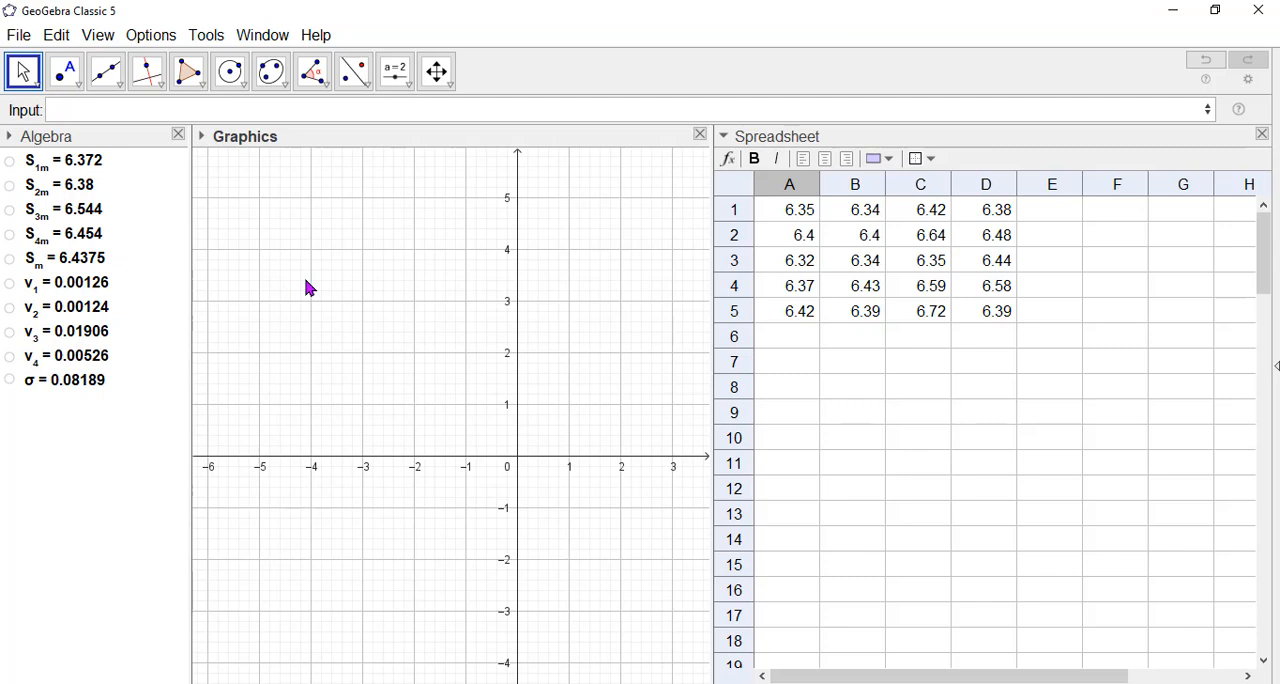
left_click(170, 110)
type("CL")
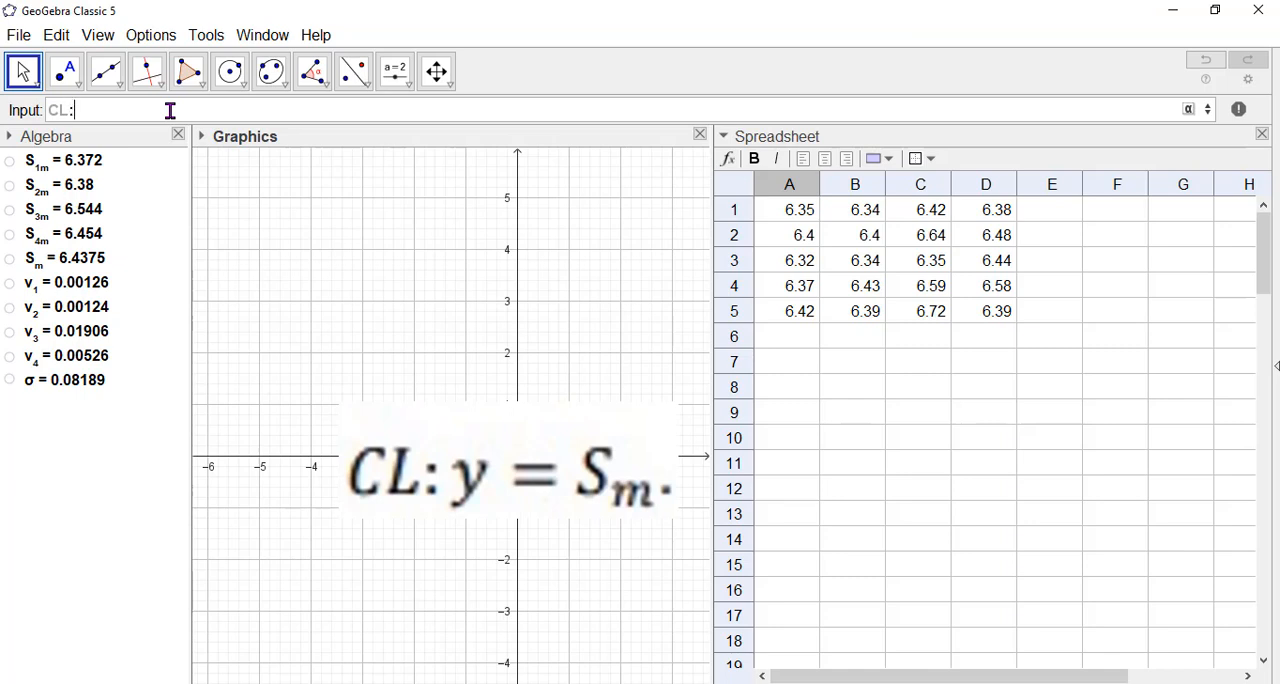
type(":y=")
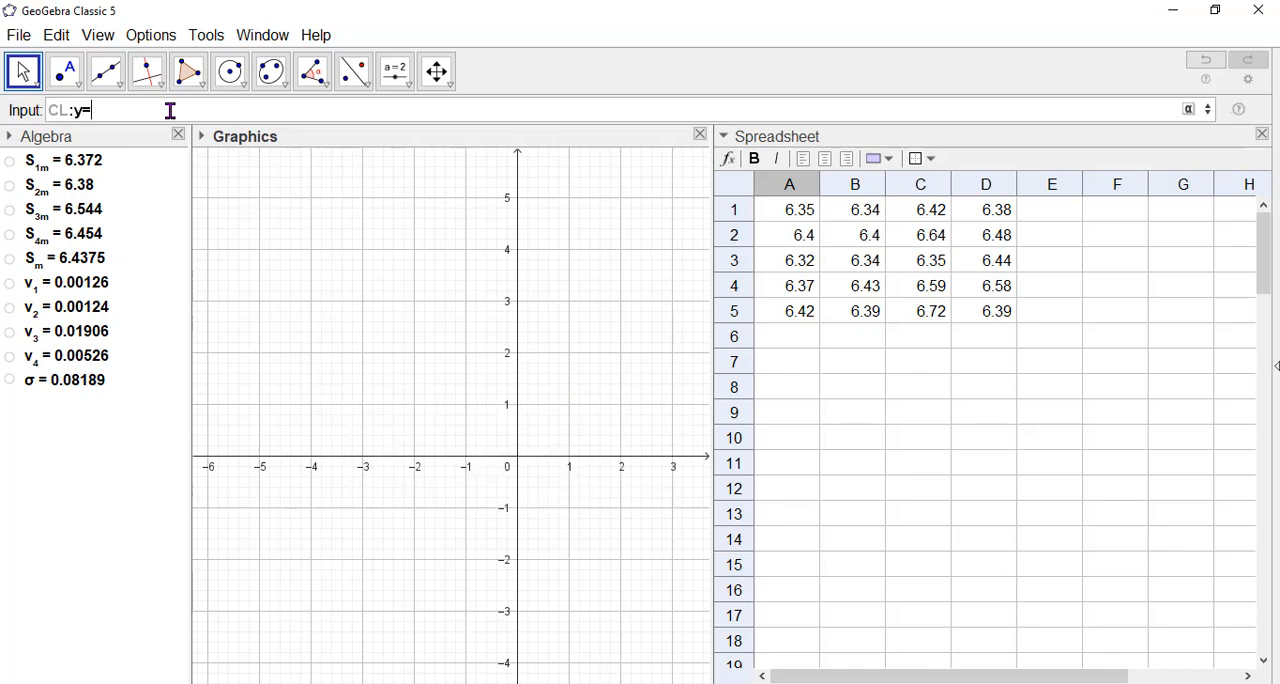
type("S_m")
key("Return")
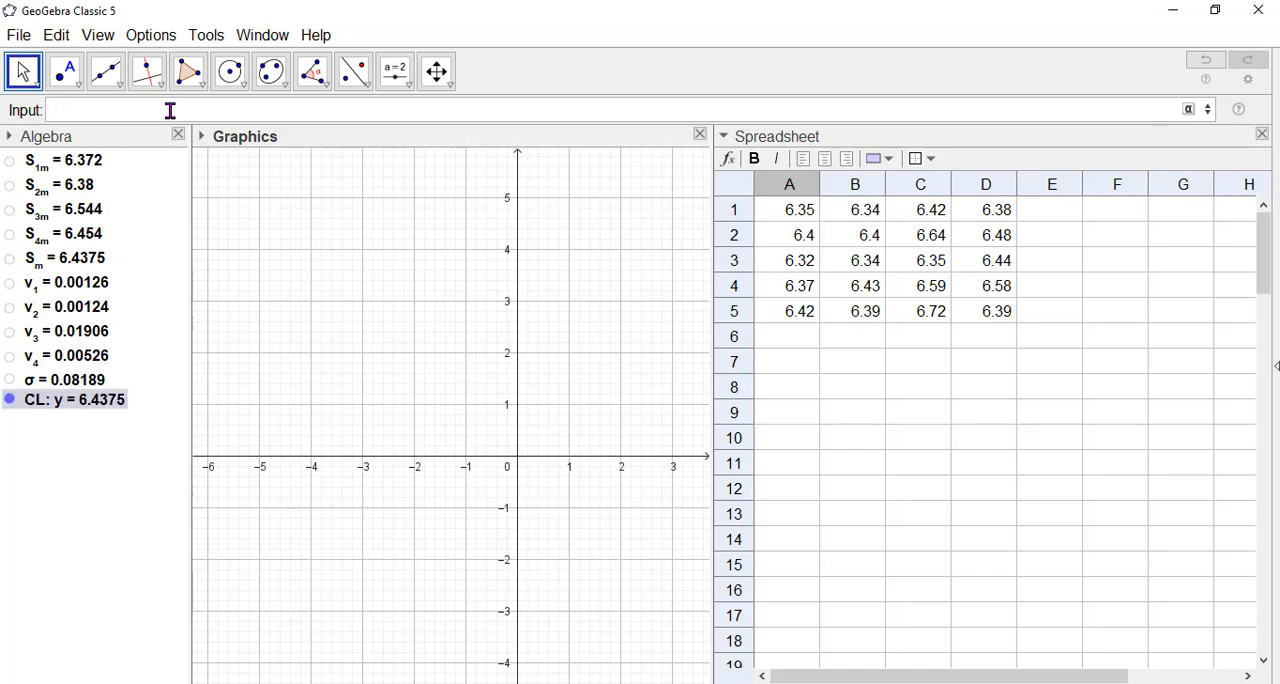
left_click(88, 433)
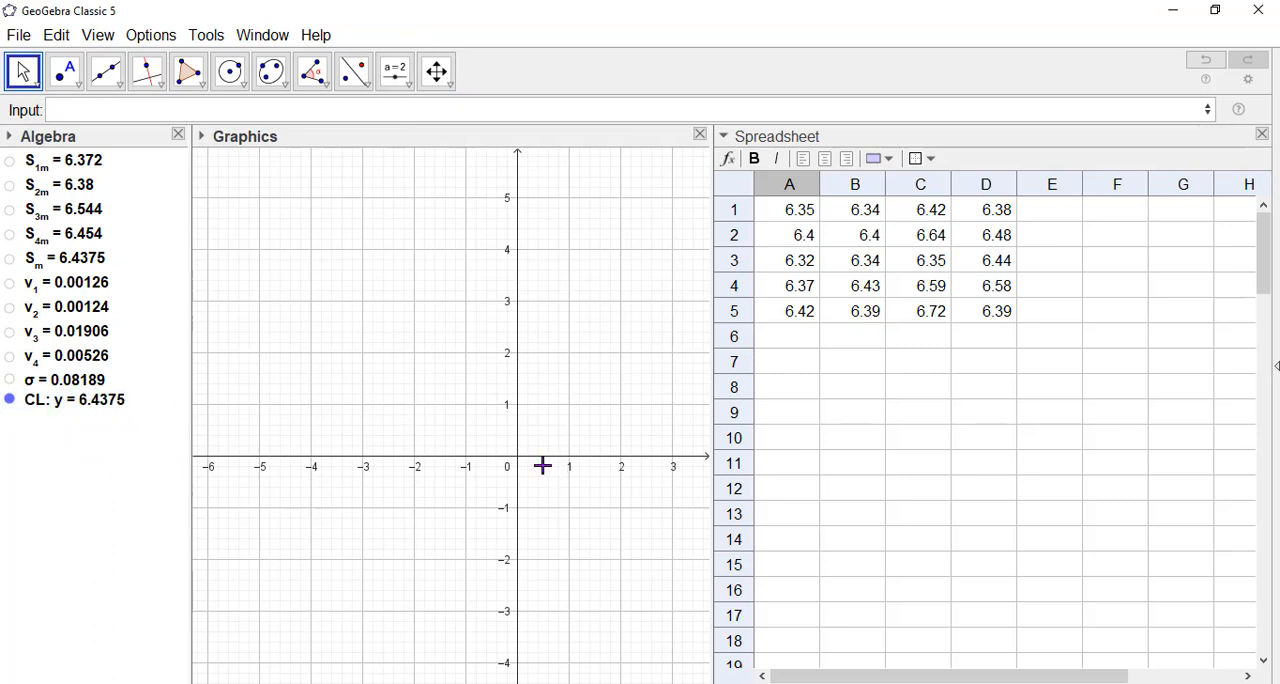
Define the upper control limit line as UCL:y=S_m+(2.58/sqrt(5))σ.
left_click_drag(537, 217, 536, 470)
left_click(426, 431)
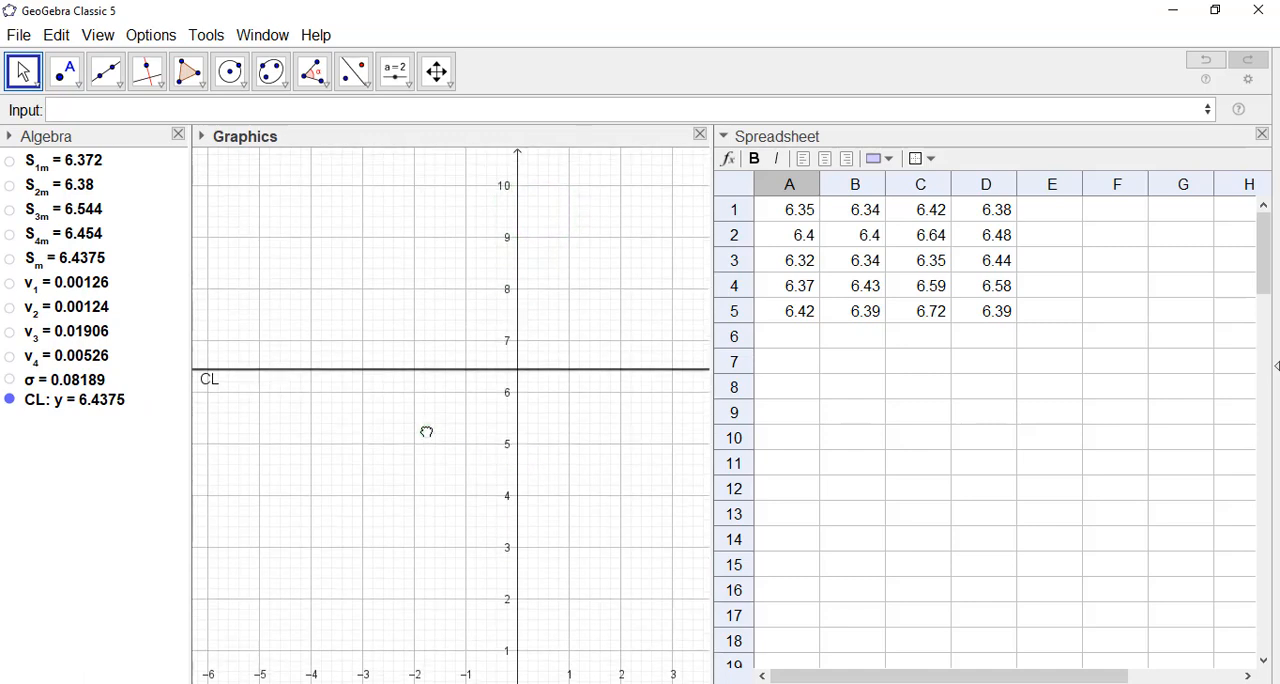
left_click(286, 457)
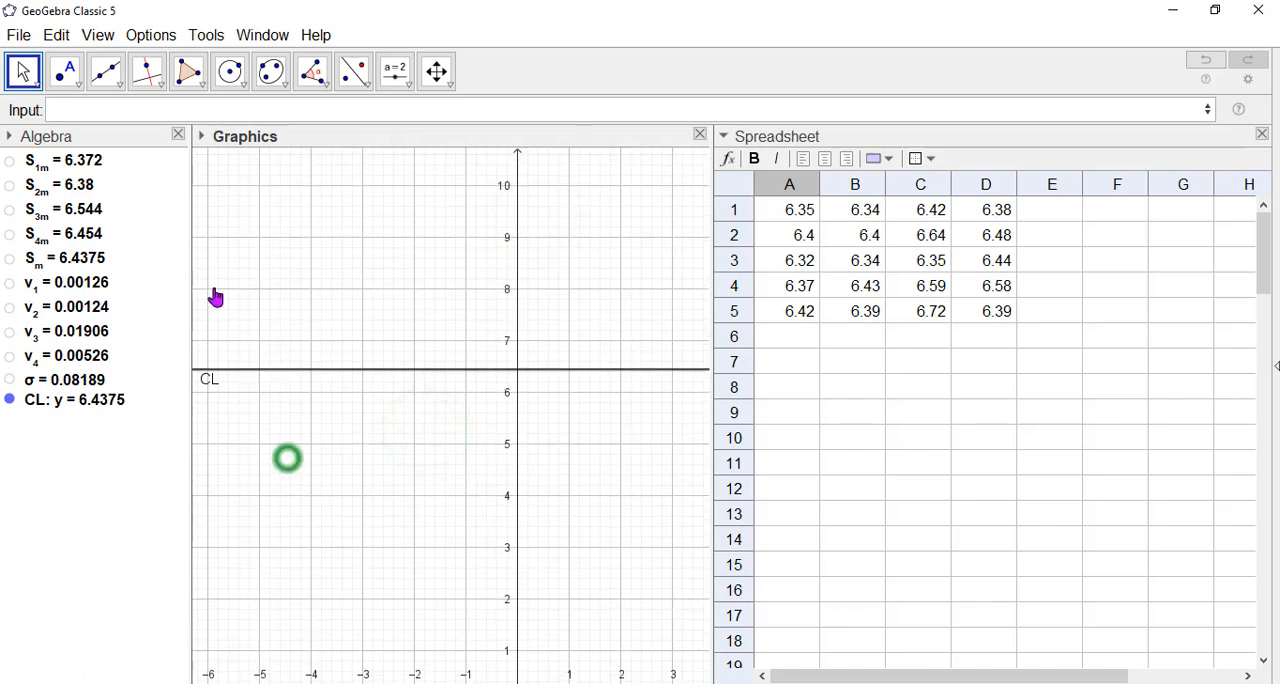
left_click(114, 106)
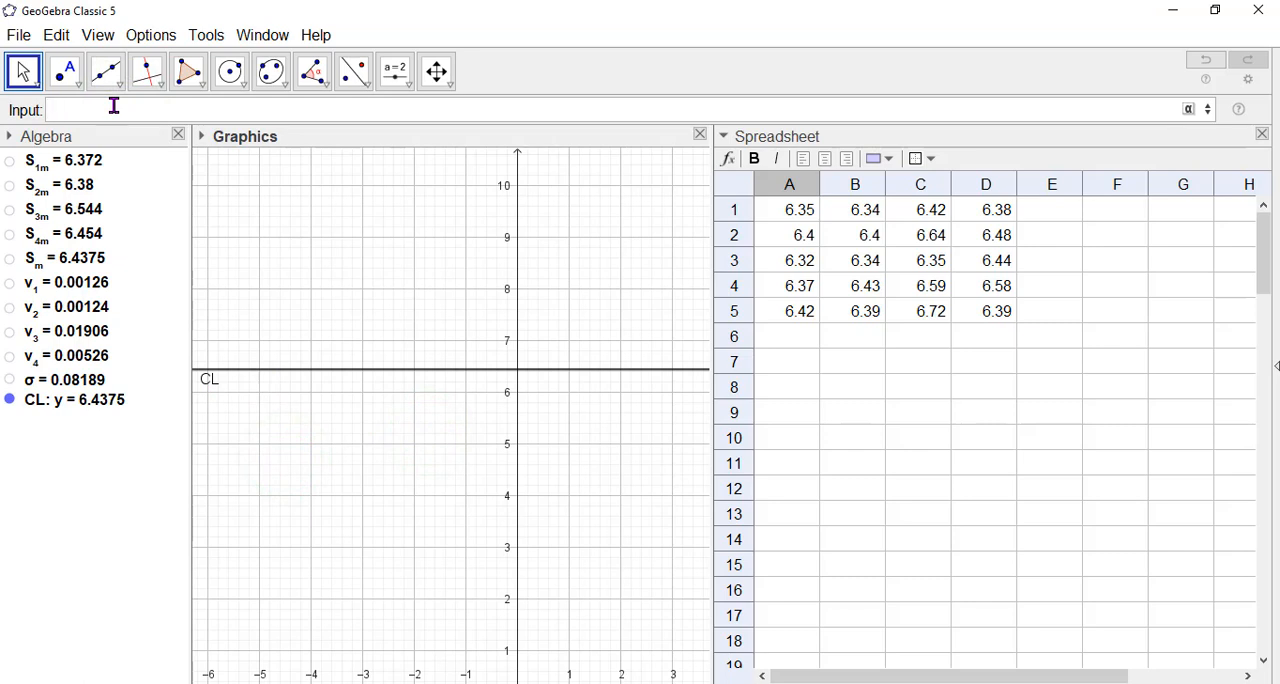
type("UCL:")
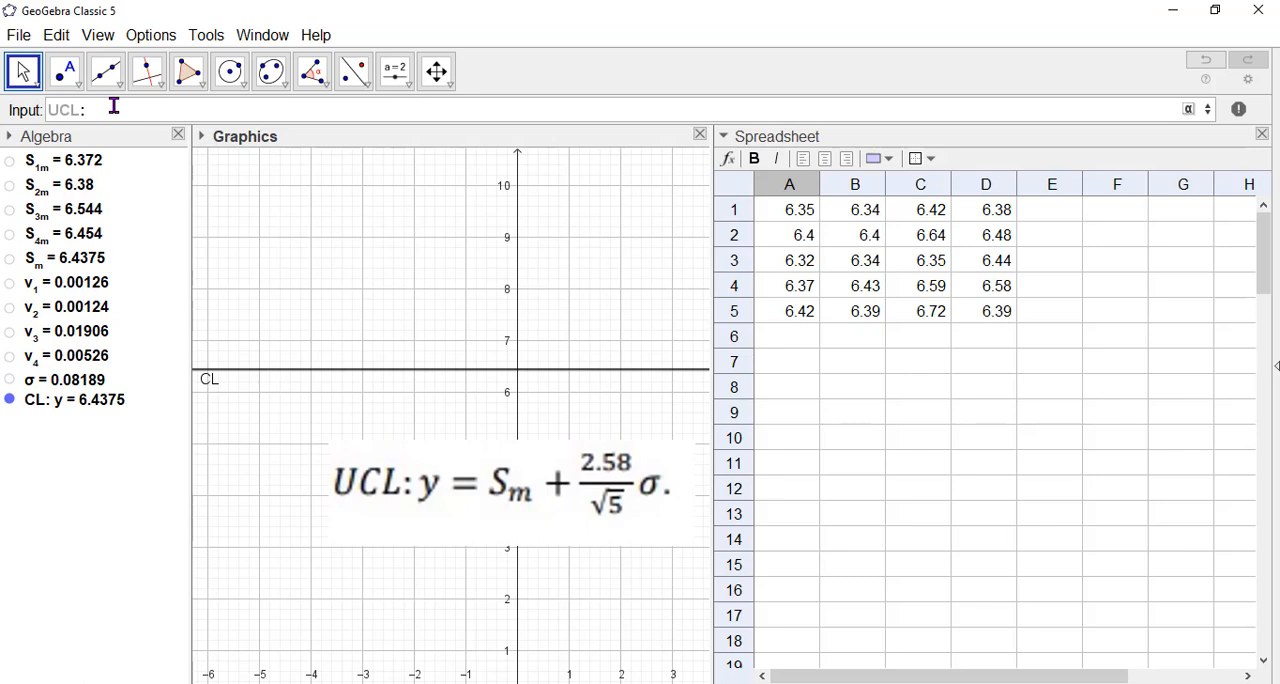
type("y=S_m")
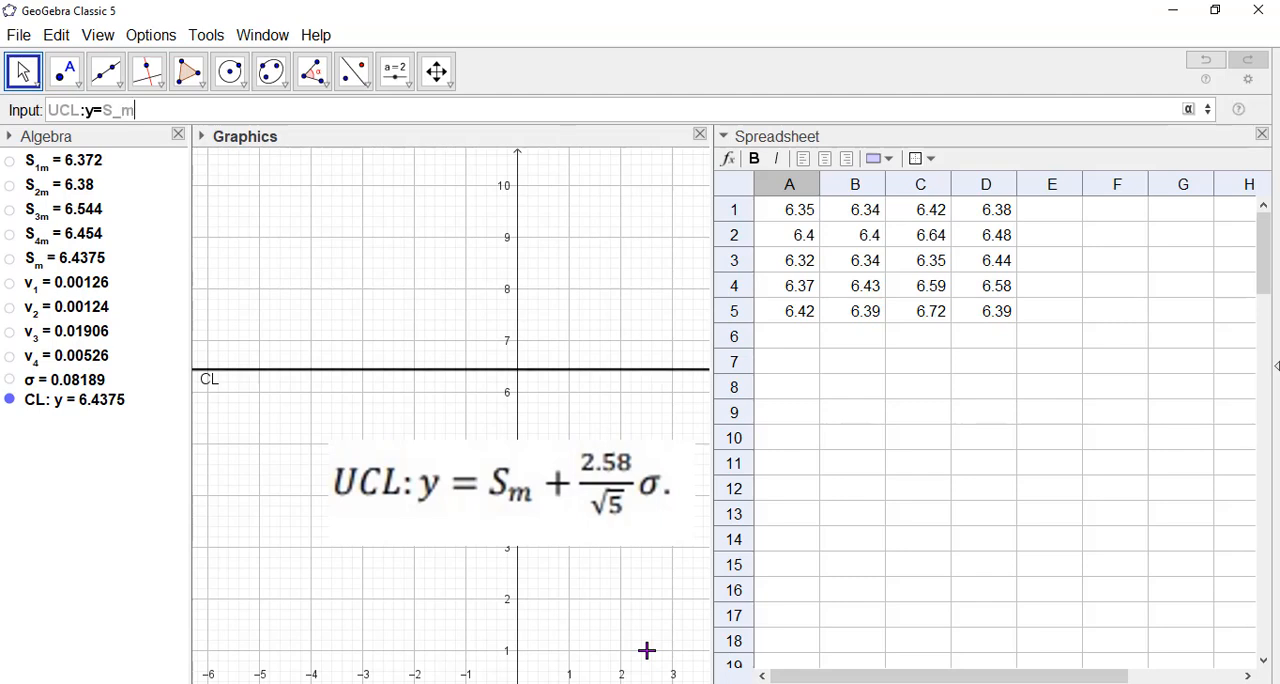
type("+")
type("(2.58")
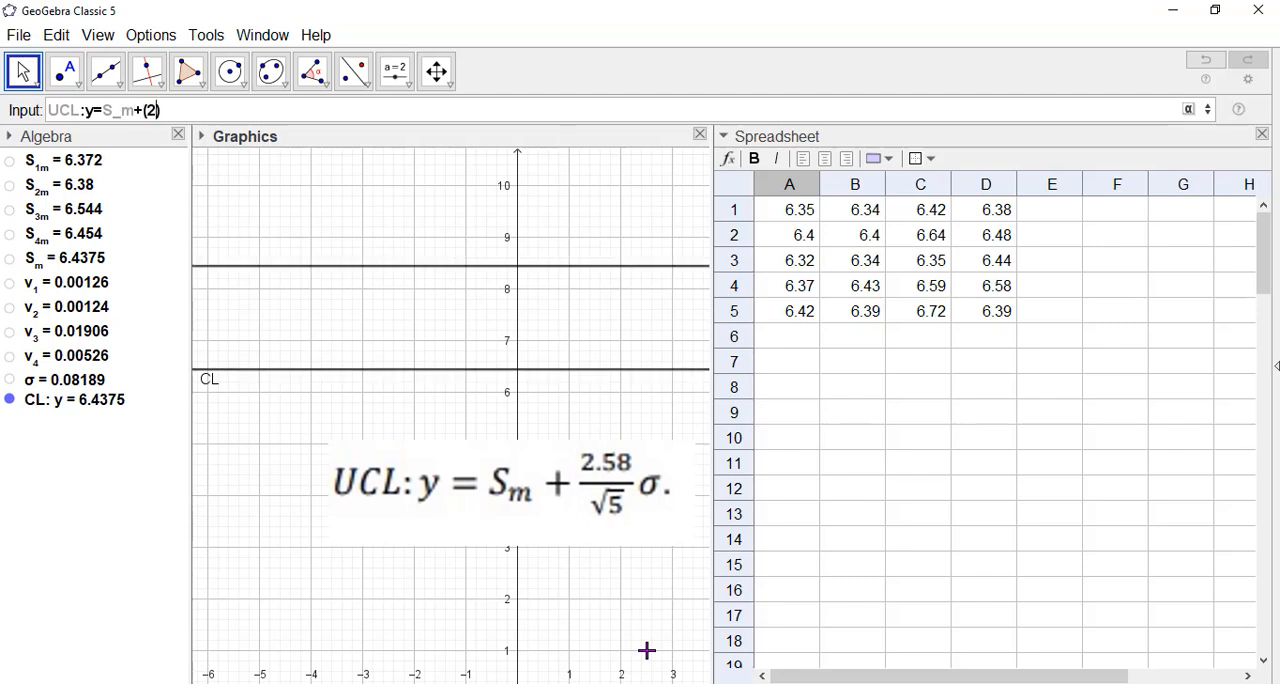
type("/")
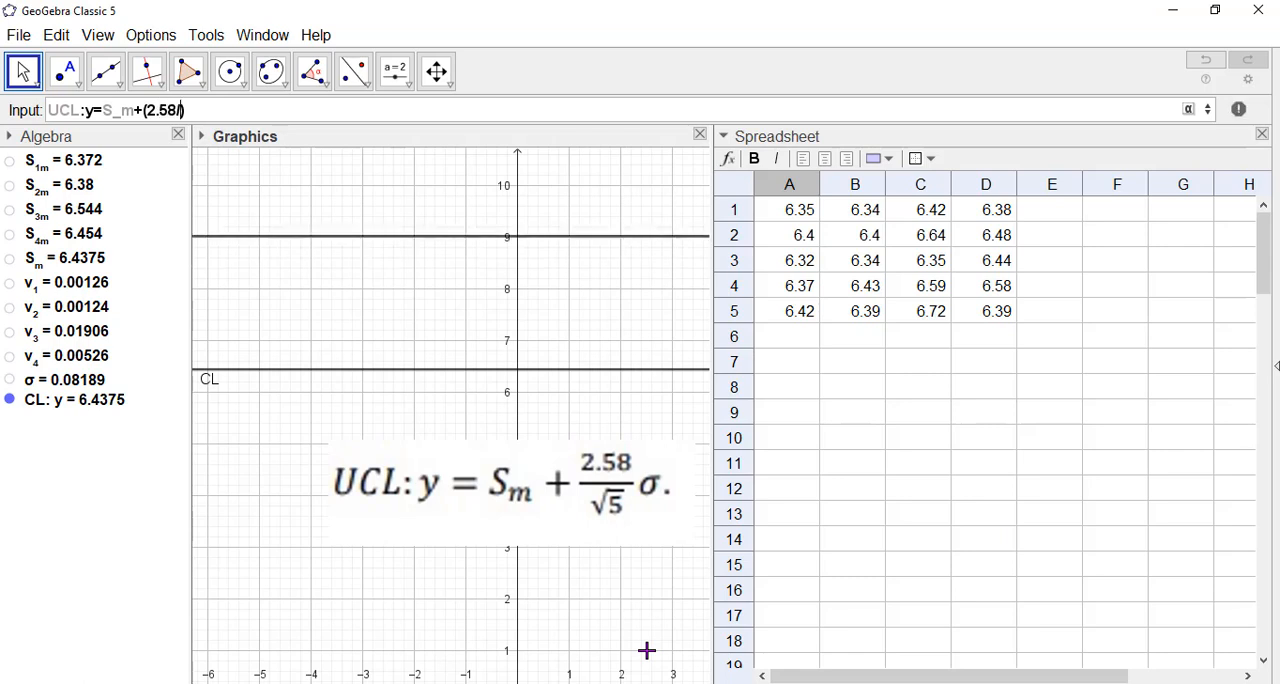
type("sqrt")
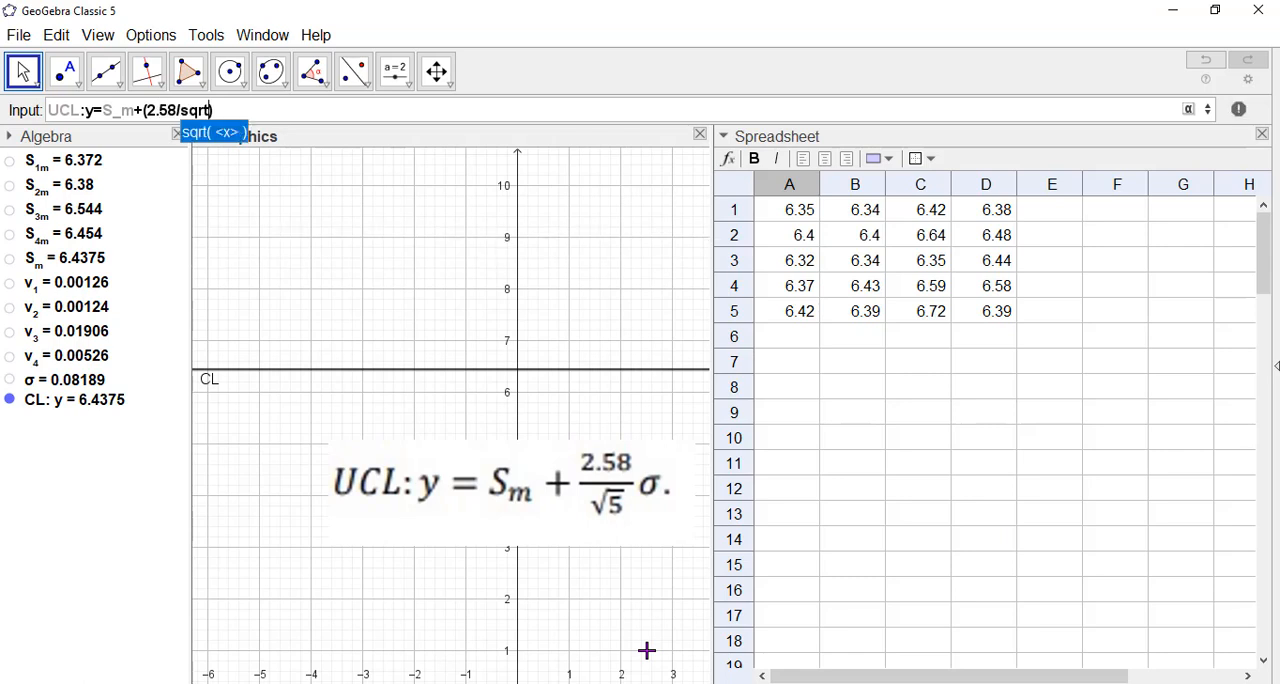
type("(")
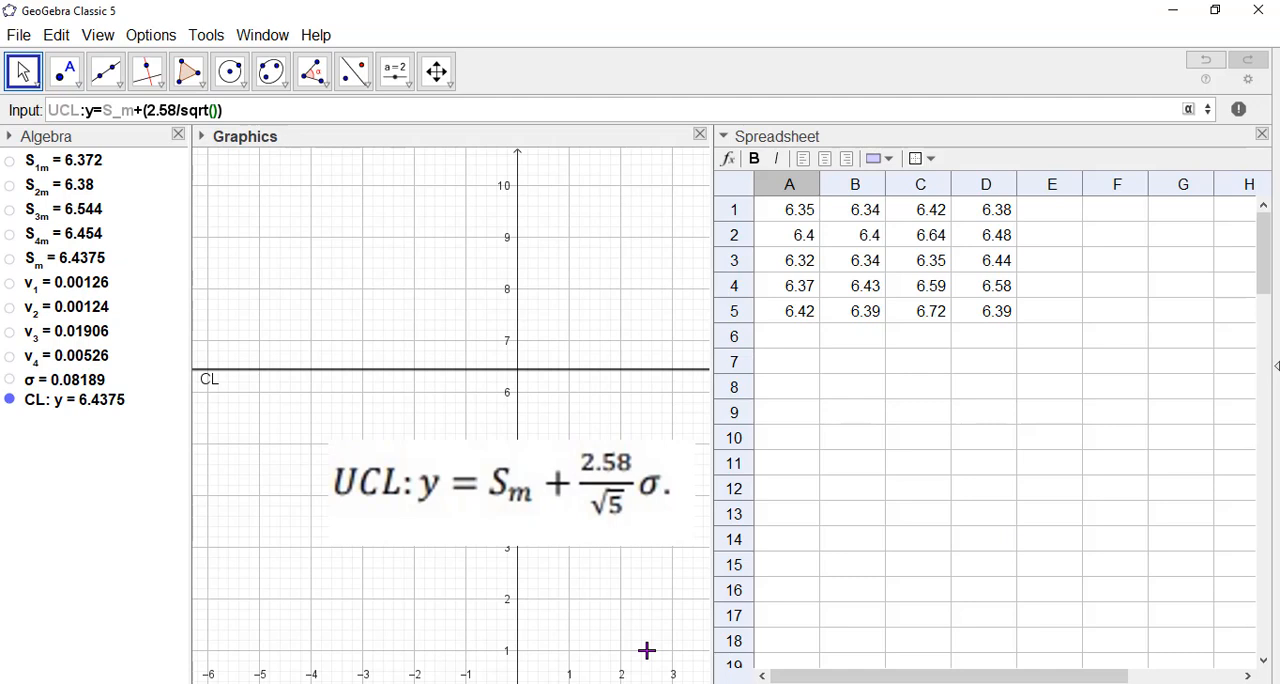
type("5")
key("Right")
key("Right")
left_click(1189, 109)
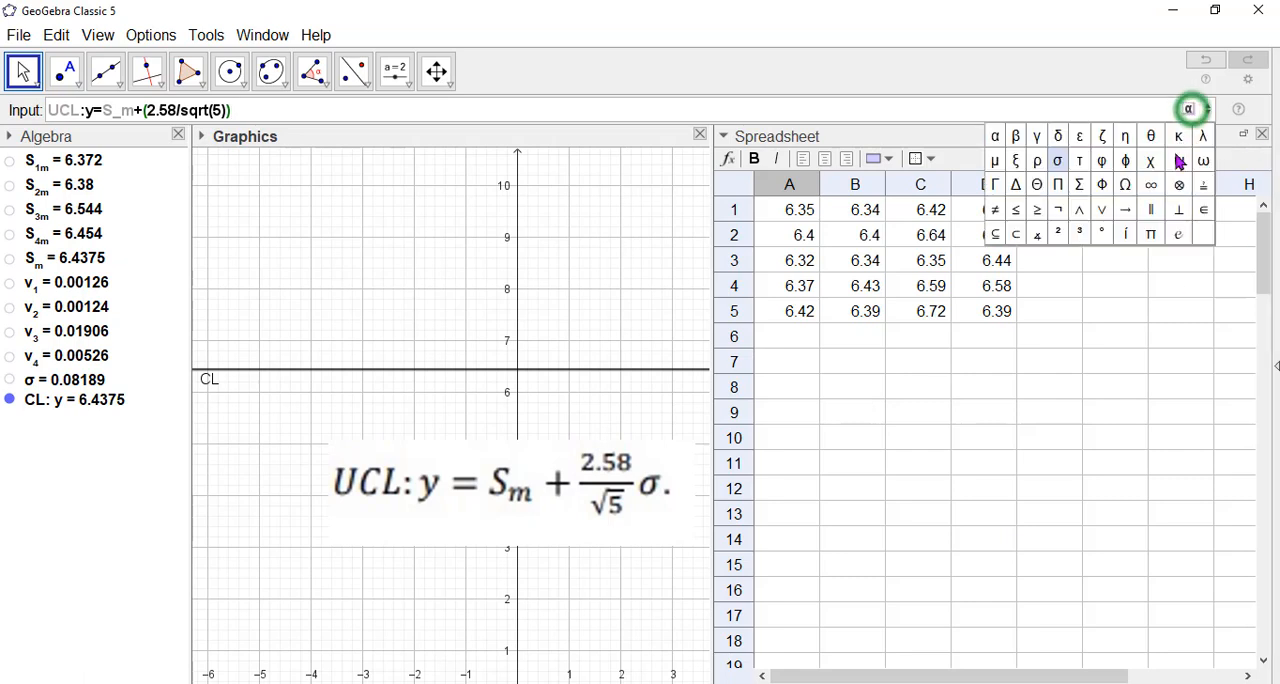
left_click(1058, 163)
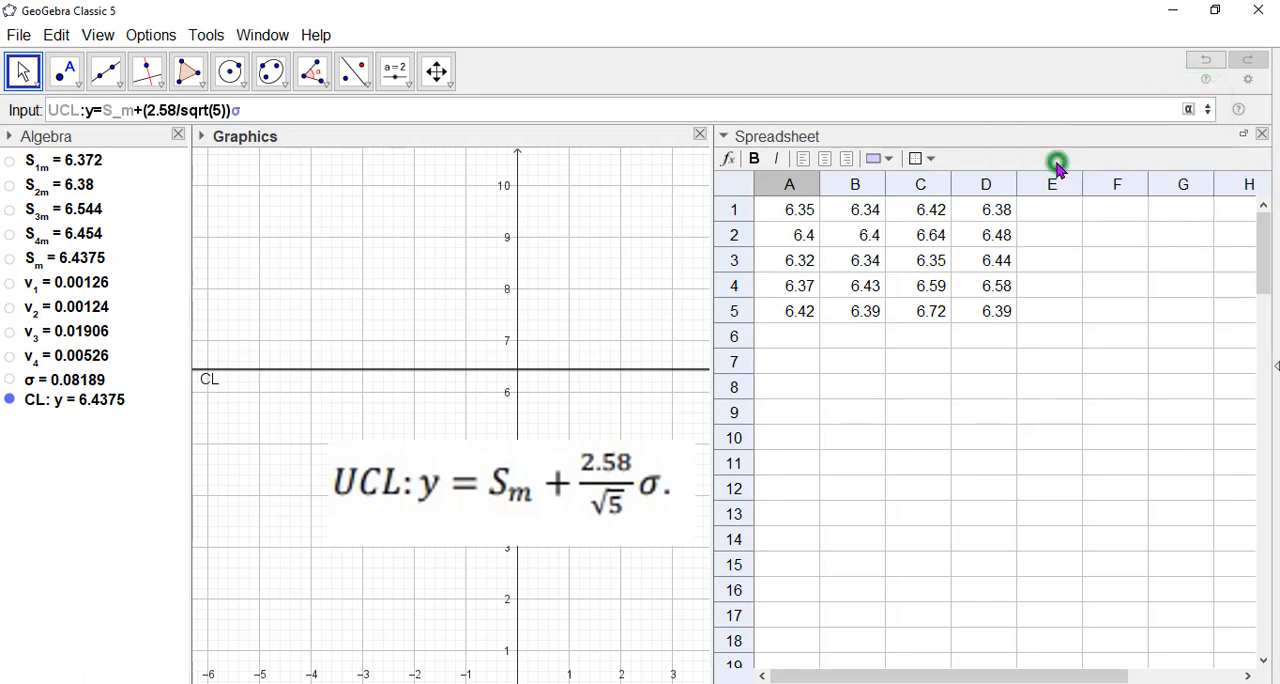
key("Return")
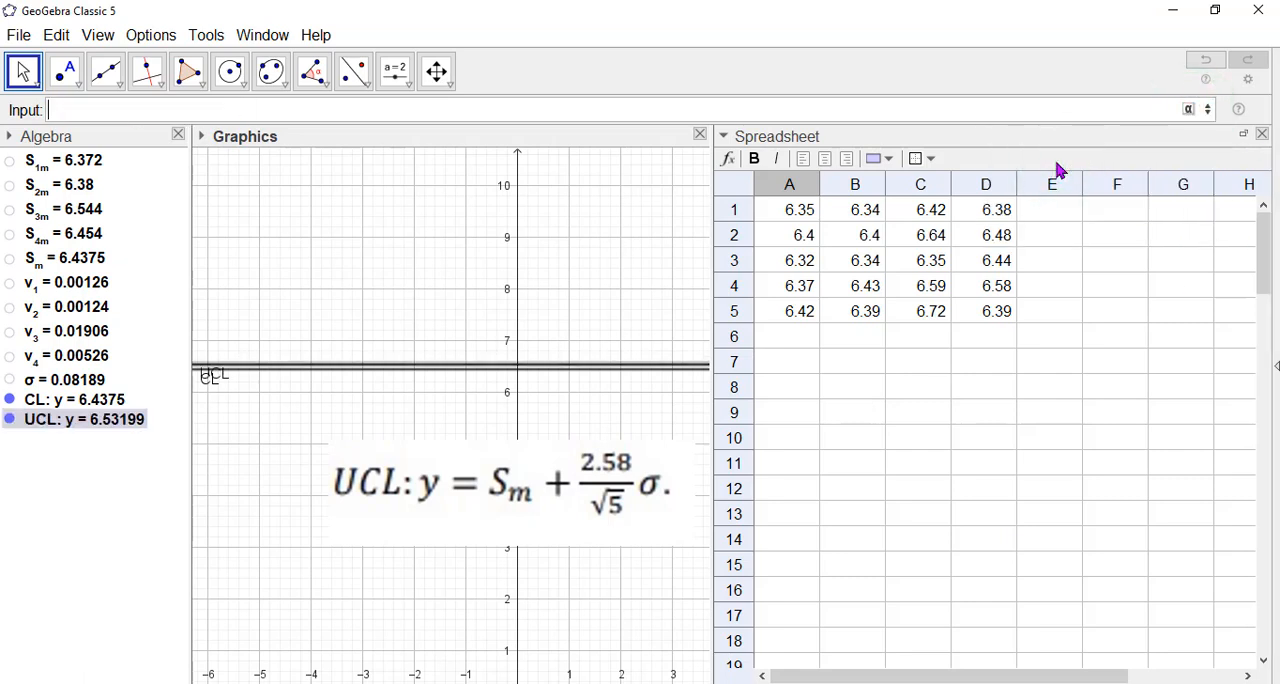
Open the graphics view preferences and dock them beside the graphics view in place of the spreadsheet.
left_click(423, 426)
scroll(227, 395, "up", 1)
scroll(227, 395, "up", 1)
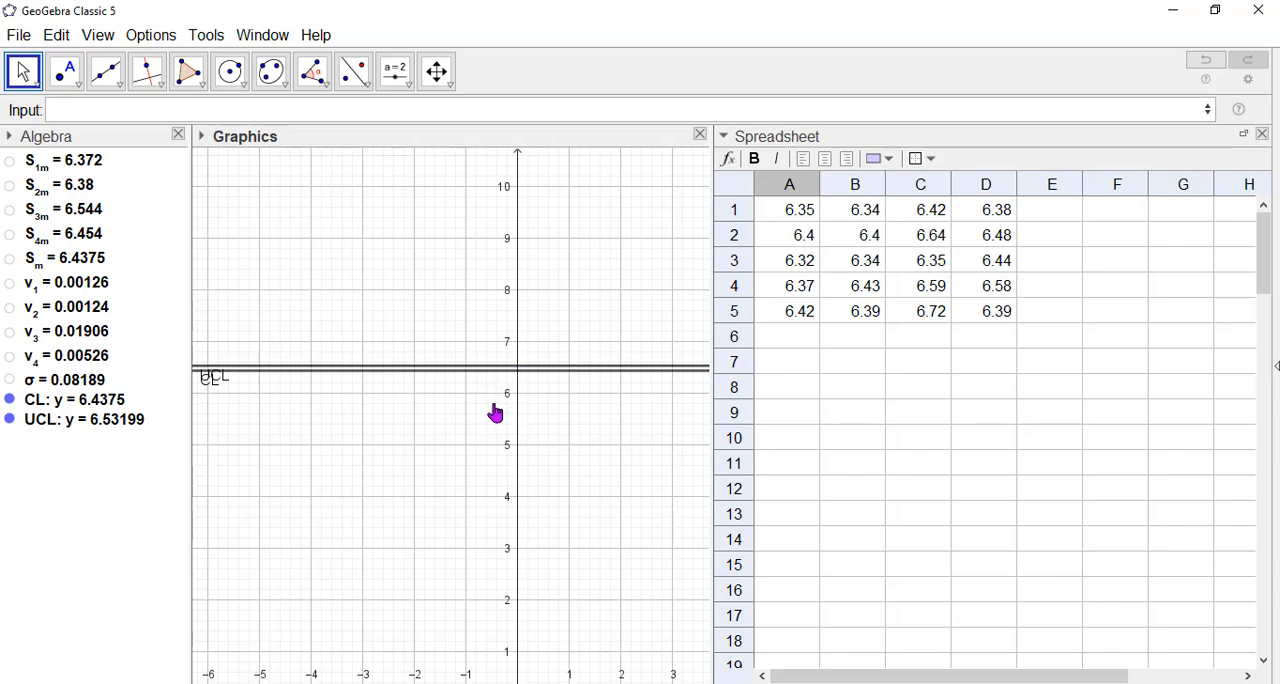
scroll(508, 400, "up", 4)
scroll(509, 404, "down", 3)
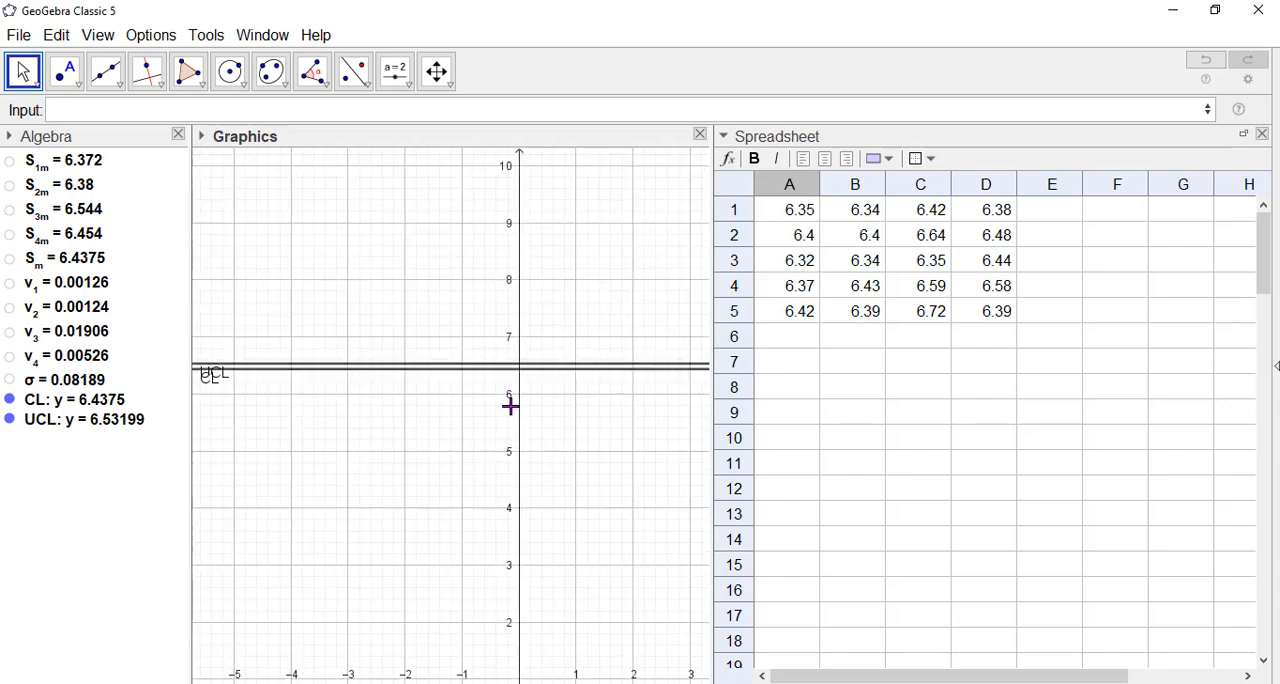
left_click(459, 385)
right_click(349, 238)
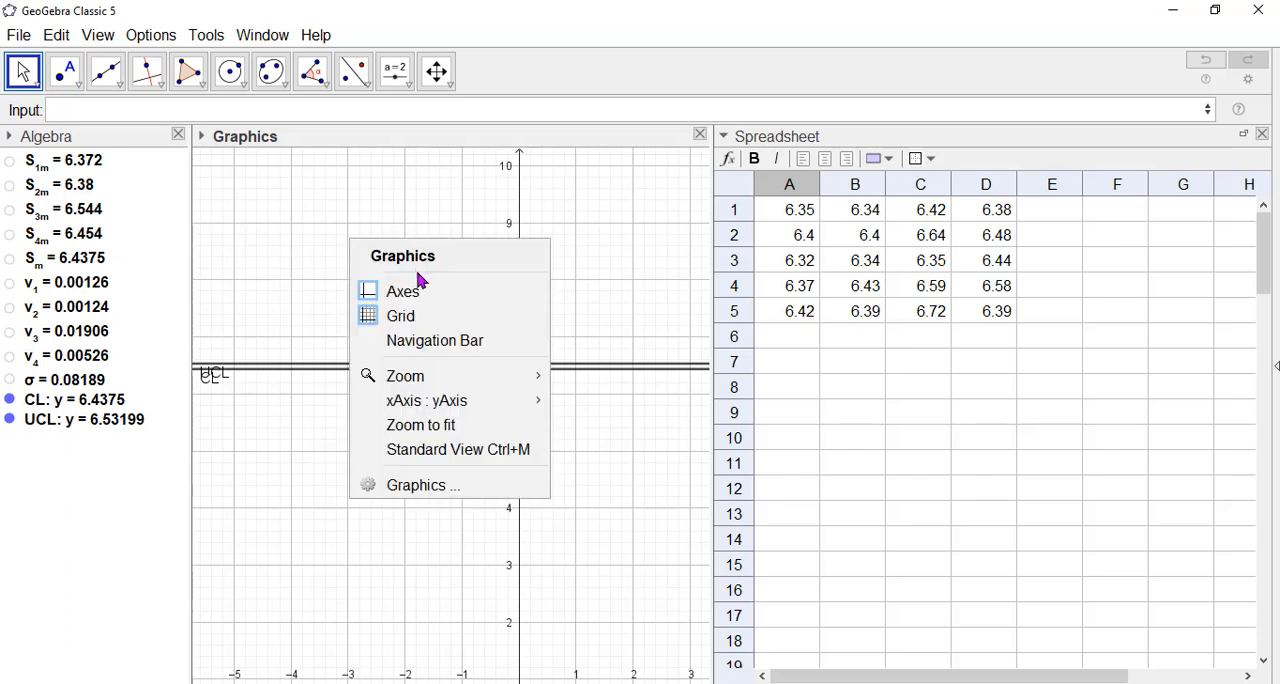
left_click(434, 484)
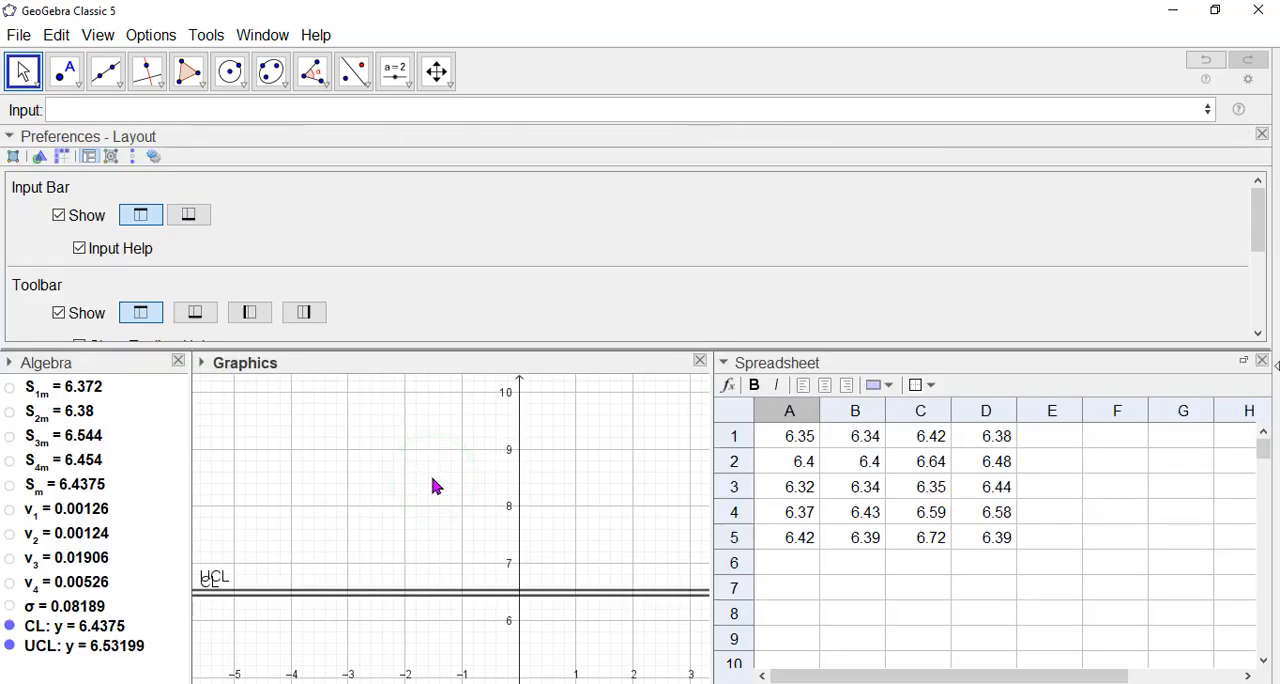
left_click(310, 136)
left_click_drag(957, 425, 967, 444)
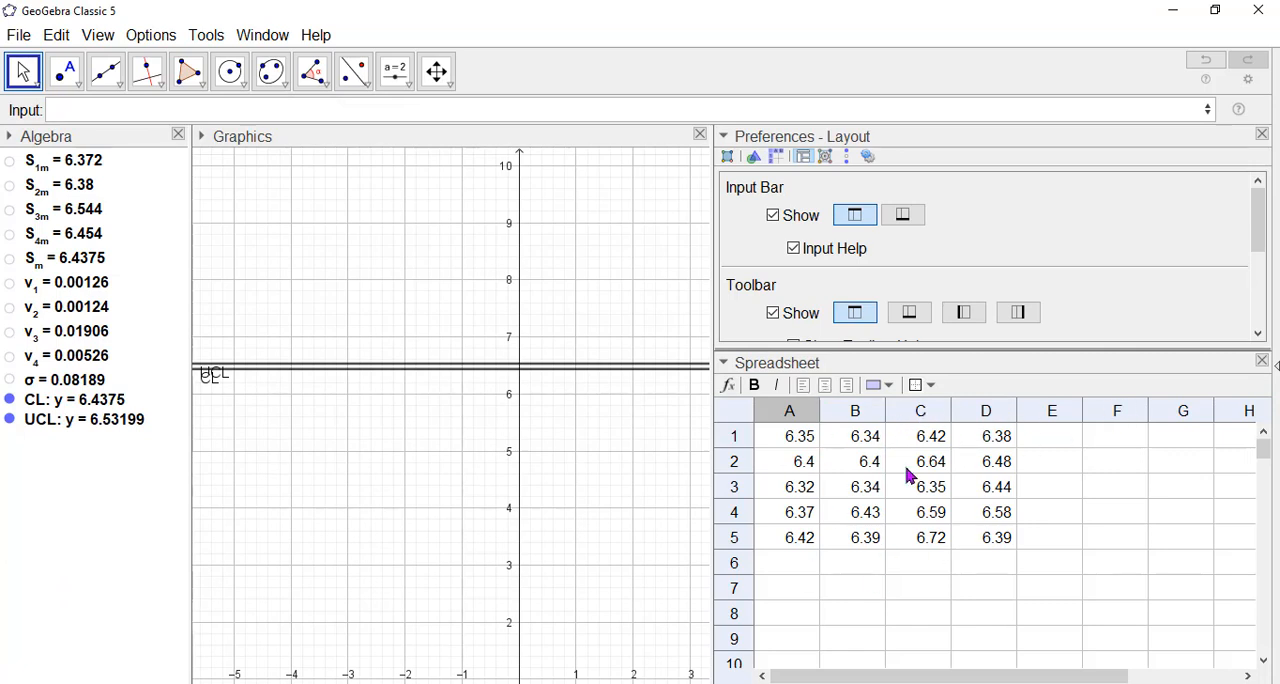
left_click(1262, 362)
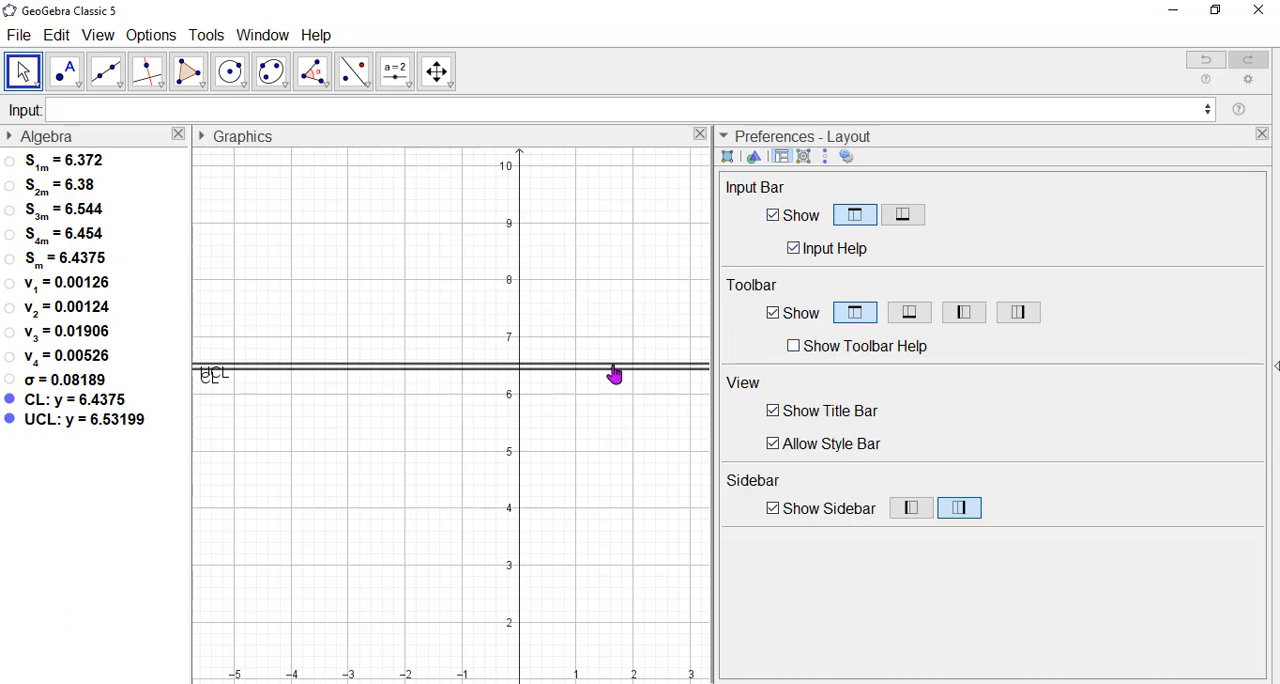
Set the graphics view's y Min to 6 and y Max to 7, and close the preferences.
left_click(753, 160)
left_click(845, 274)
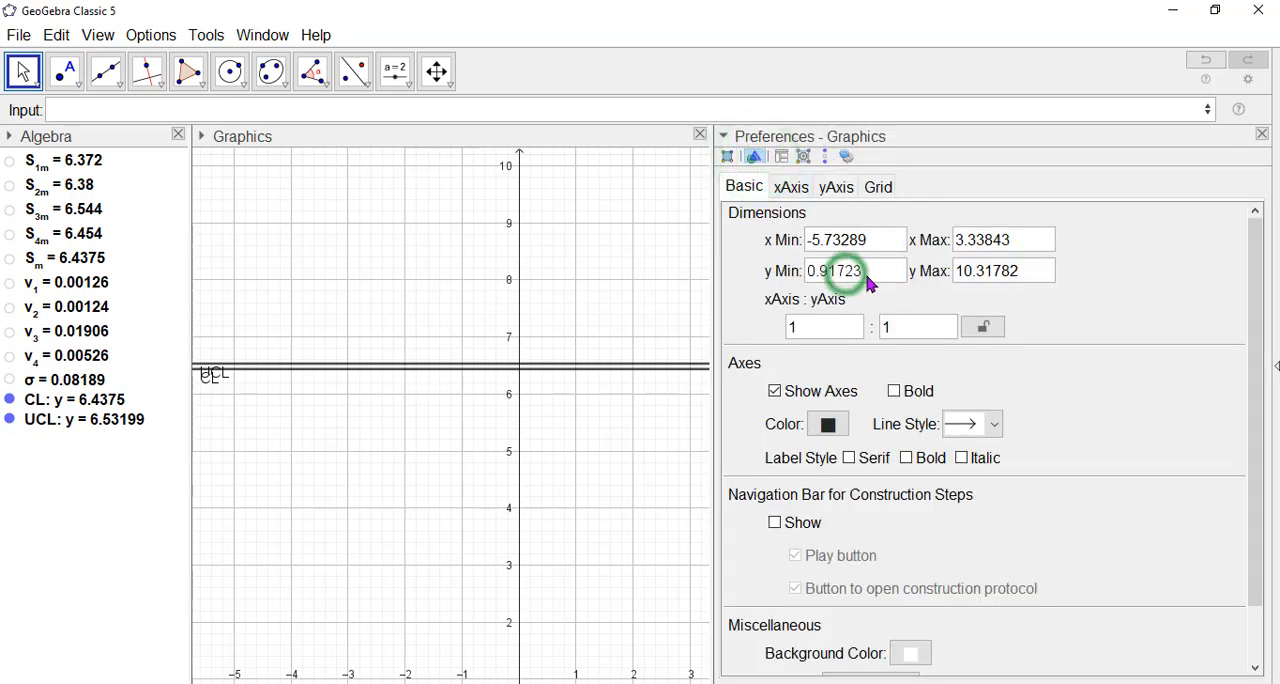
left_click_drag(872, 271, 785, 276)
type("6")
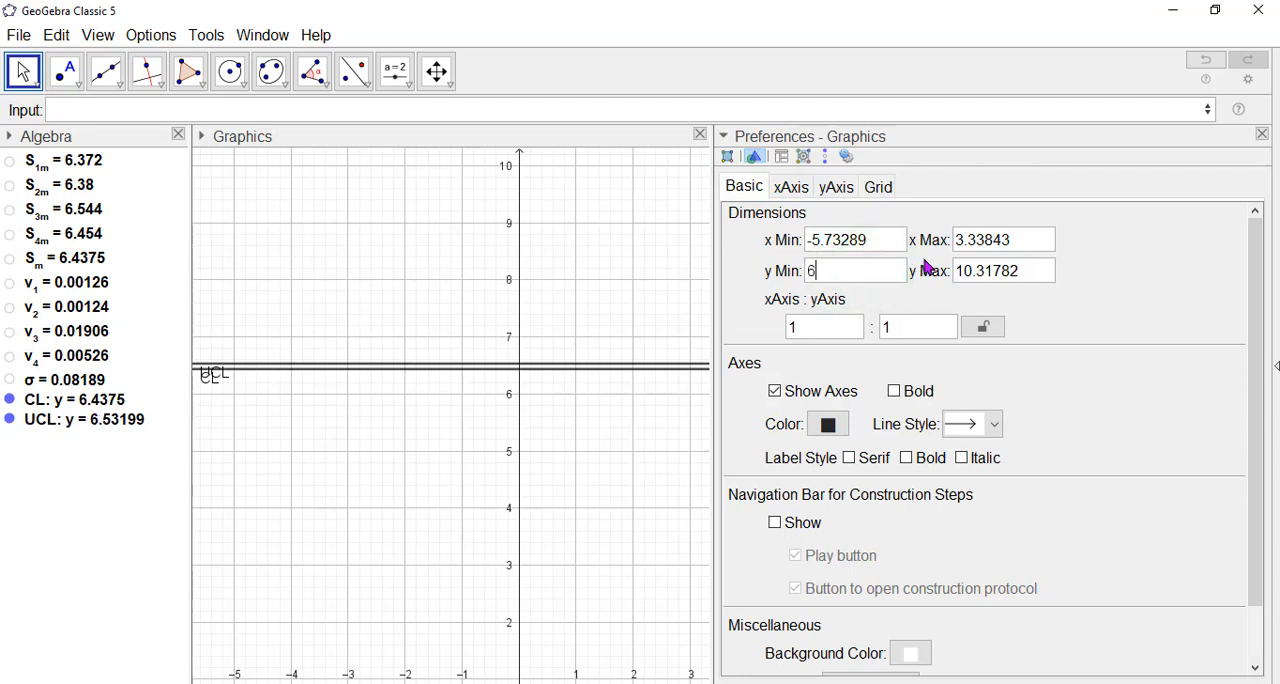
left_click_drag(1023, 268, 955, 277)
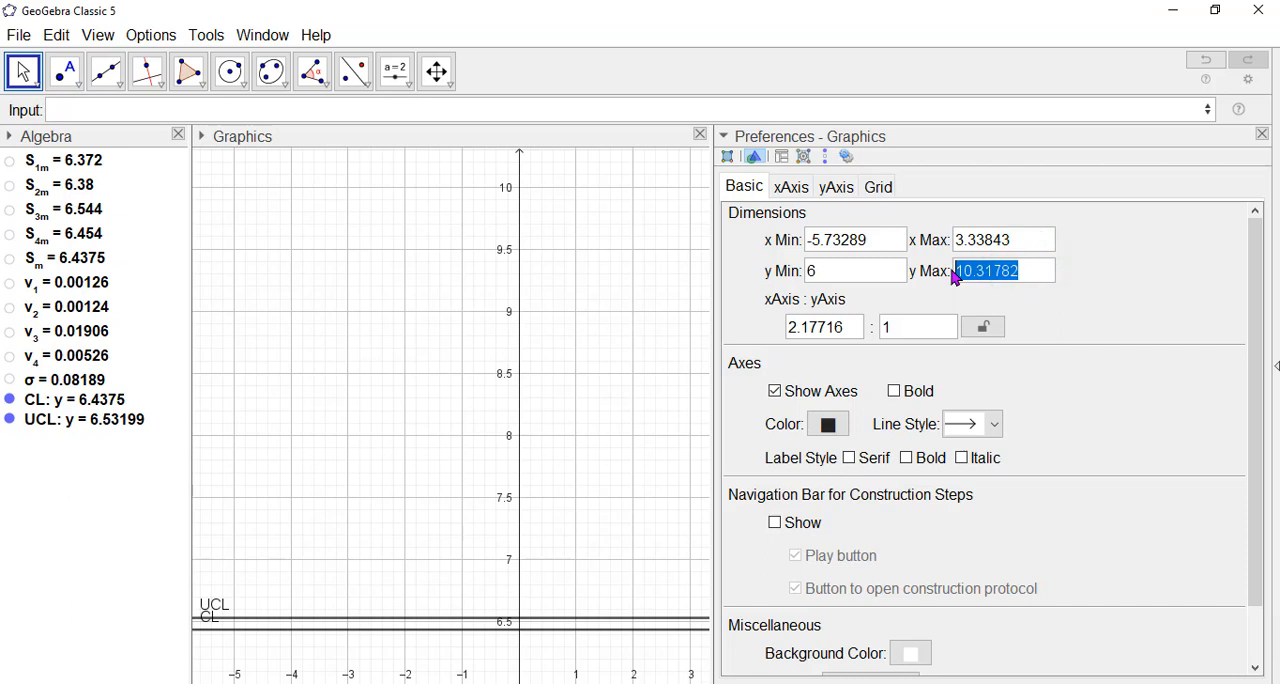
type("7")
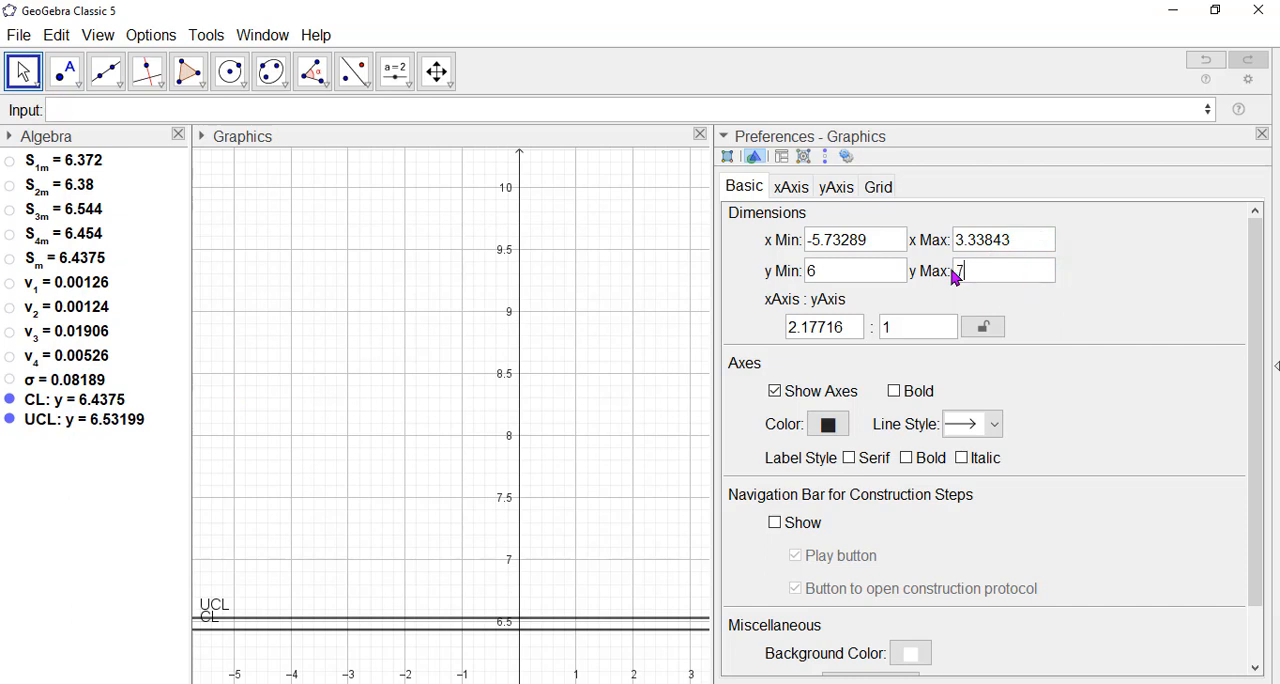
key("Return")
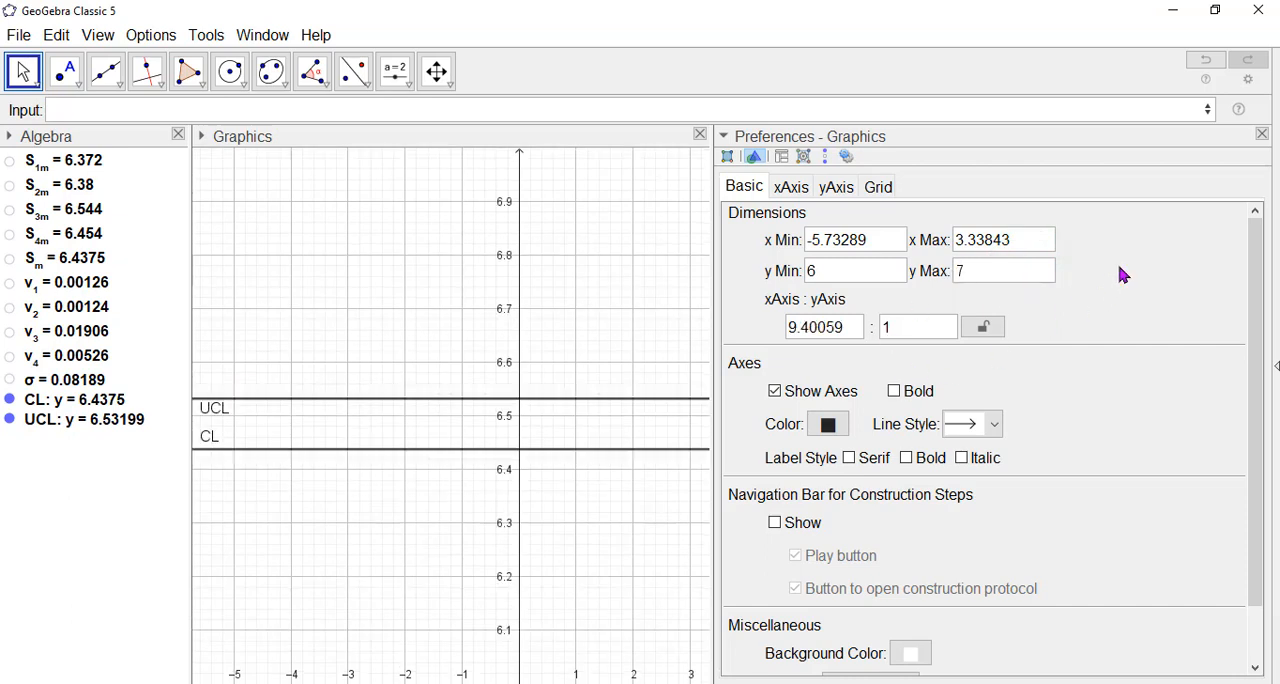
left_click(1262, 134)
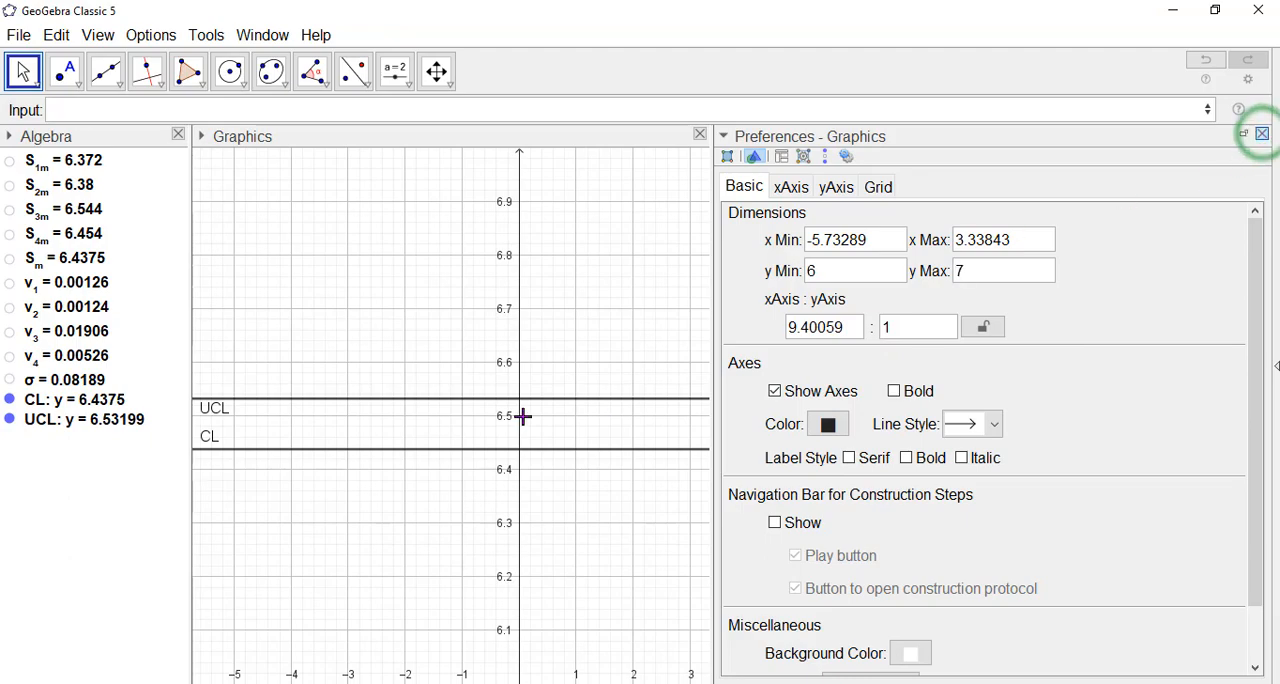
Define the lower control limit line as LCL:y=S_m-(2.58/sqrt(5))σ.
scroll(534, 426, "up", 6)
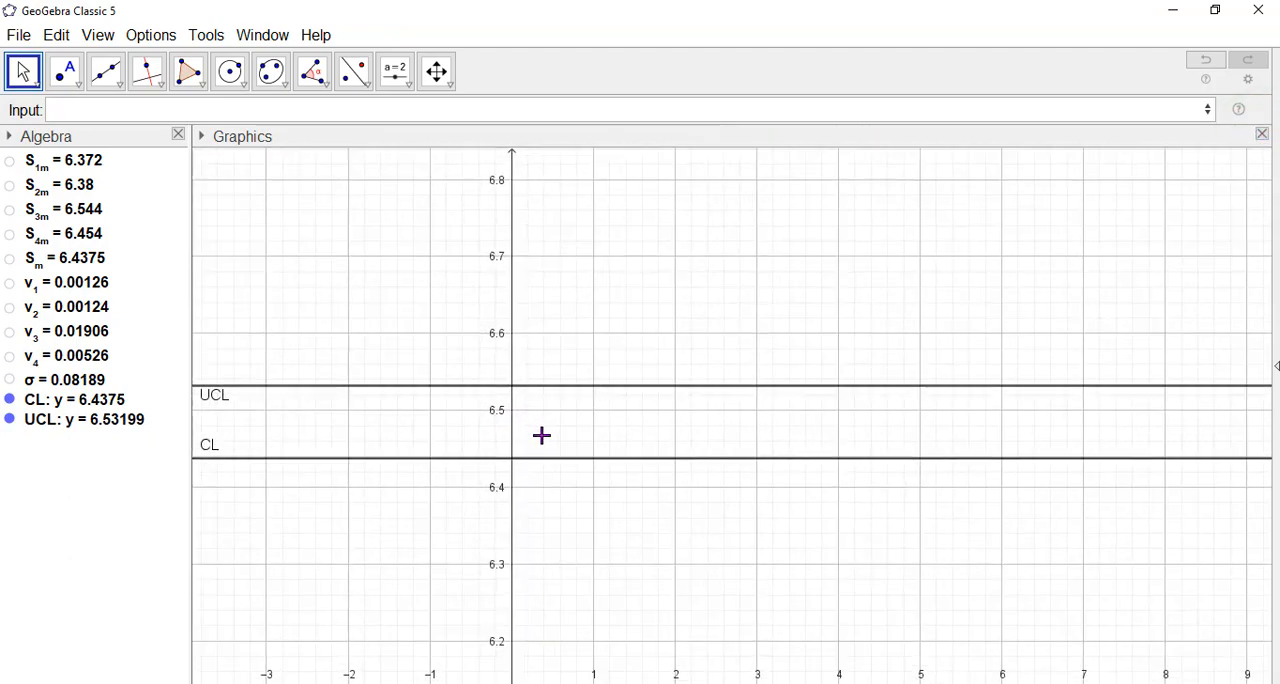
scroll(546, 436, "up", 5)
left_click_drag(570, 421, 626, 421)
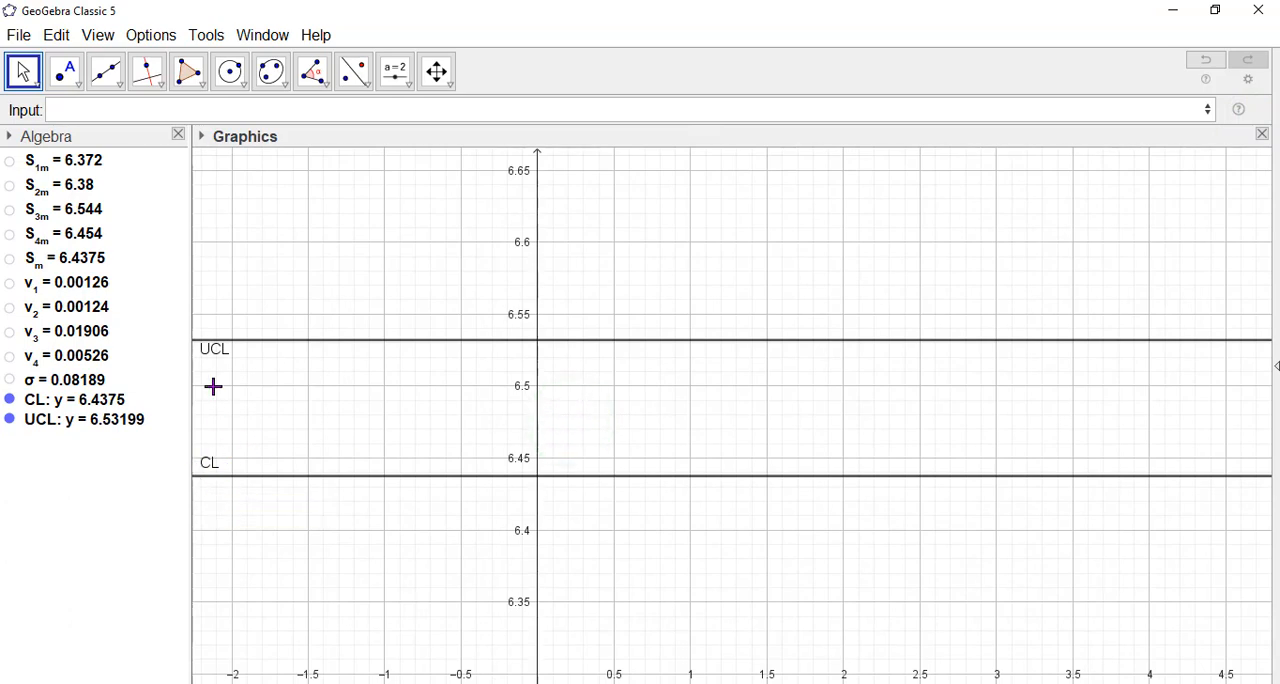
left_click(93, 112)
type("LCL:y")
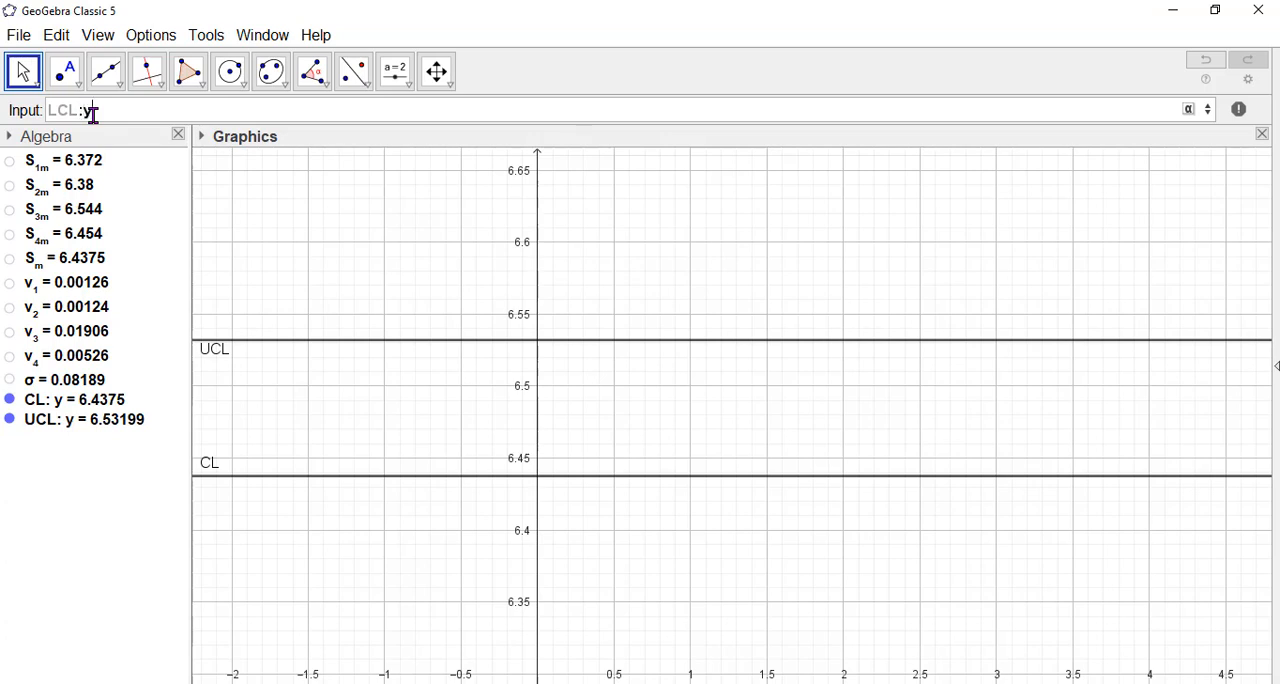
type("=S_m")
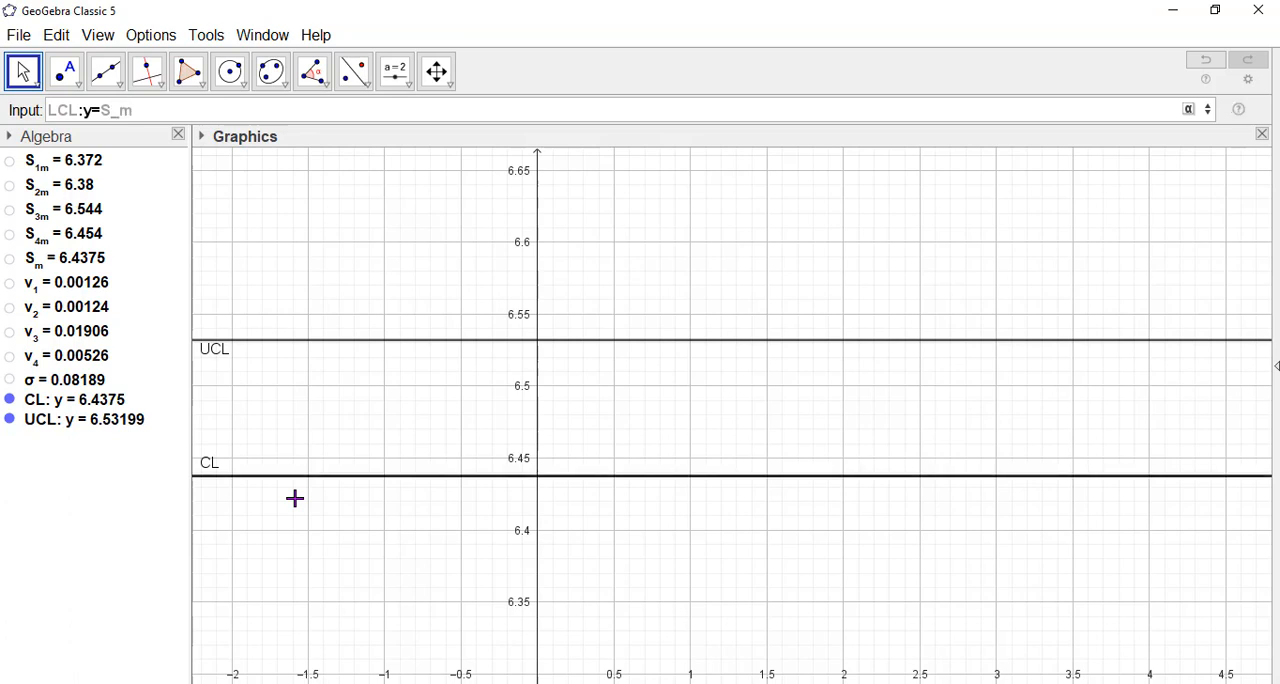
type("-")
type("(2.5")
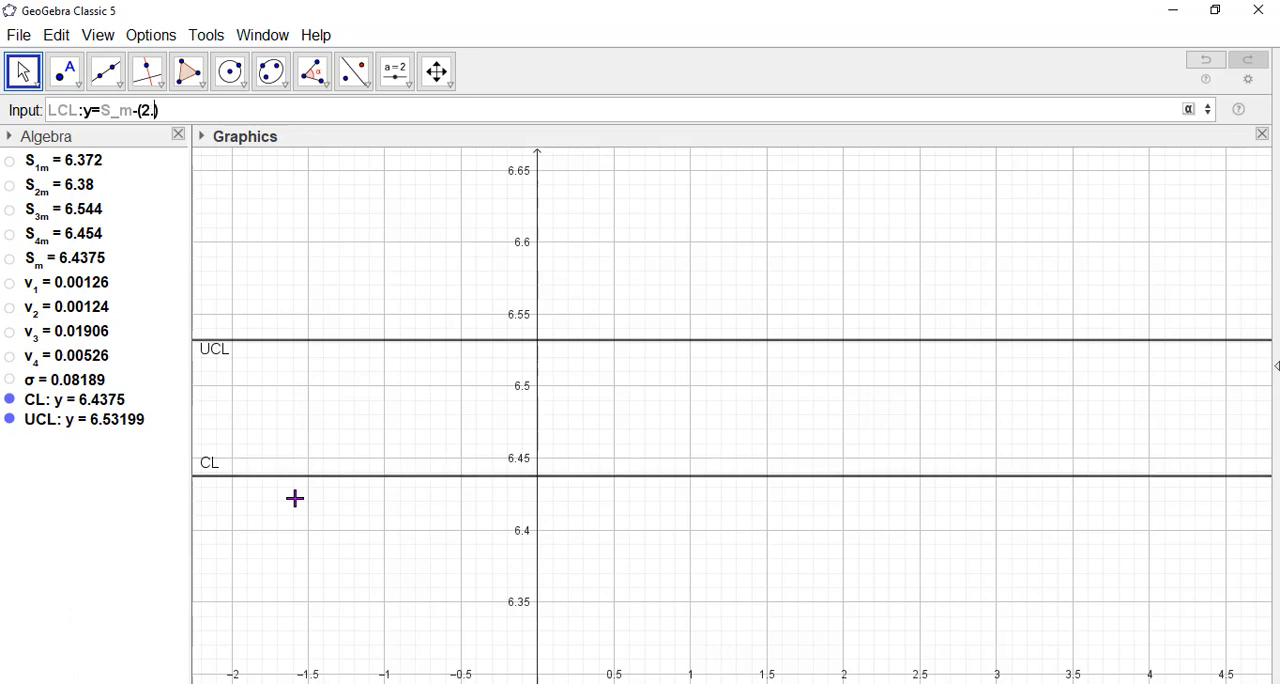
type("8/sqrt(5")
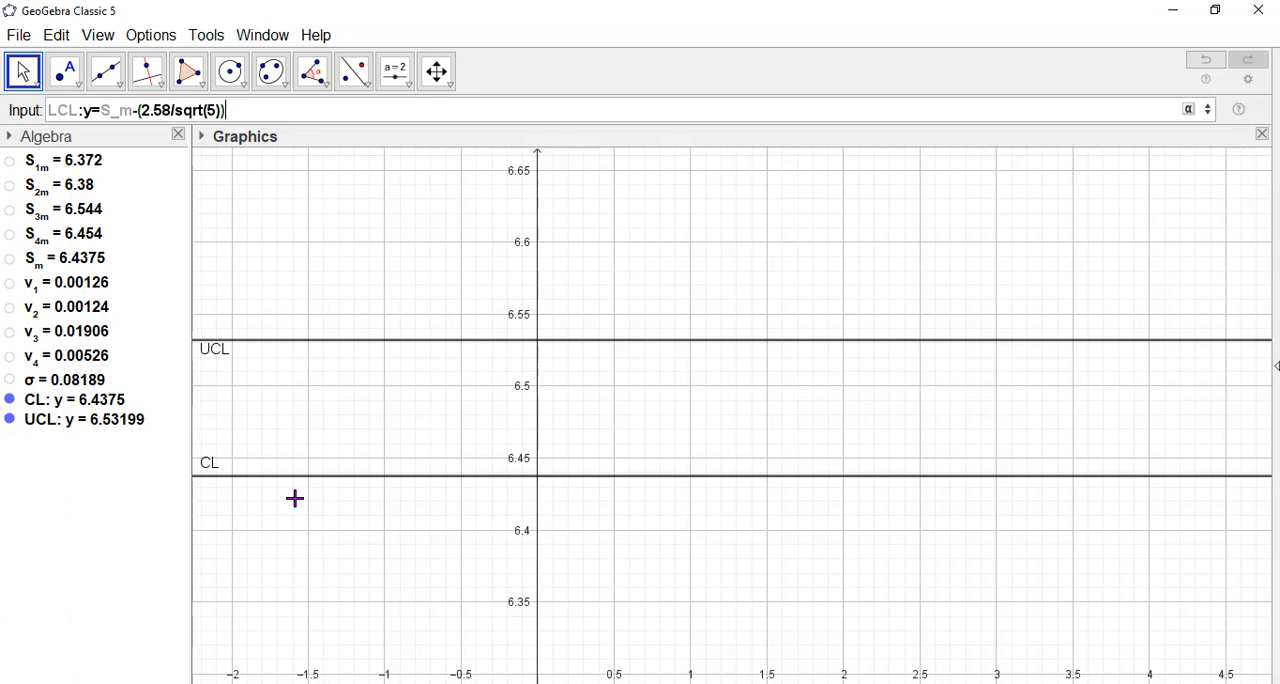
left_click(1190, 110)
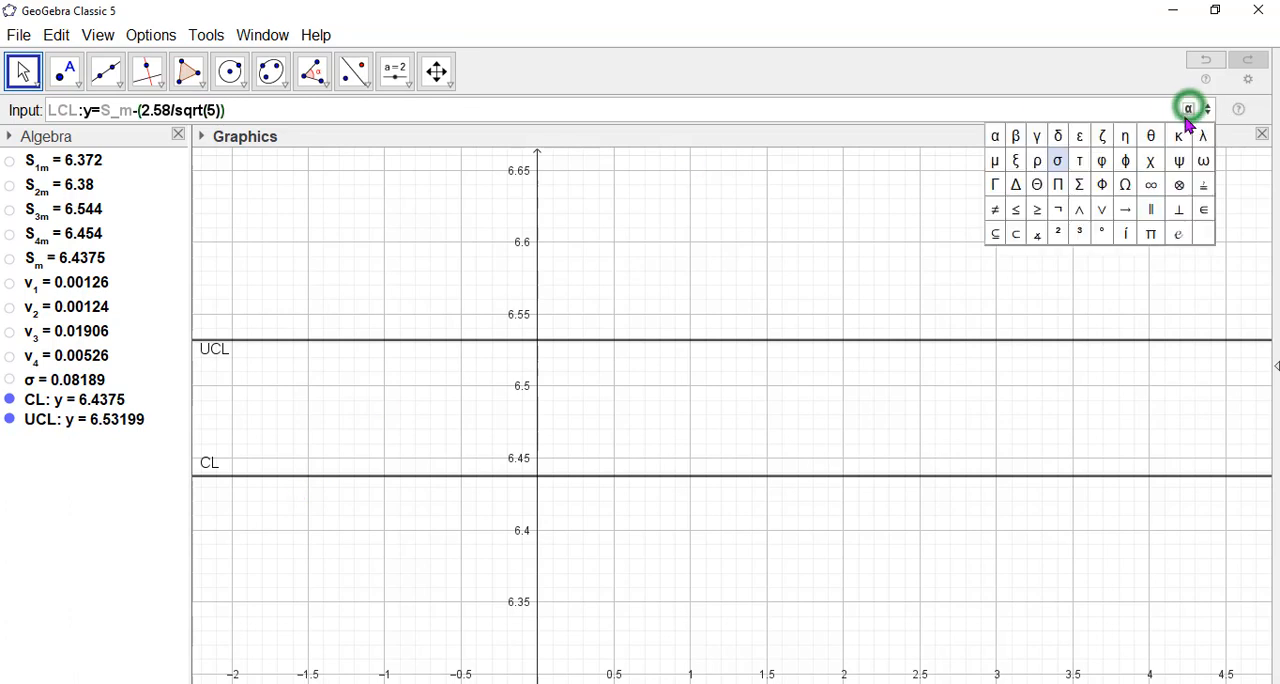
left_click(1058, 160)
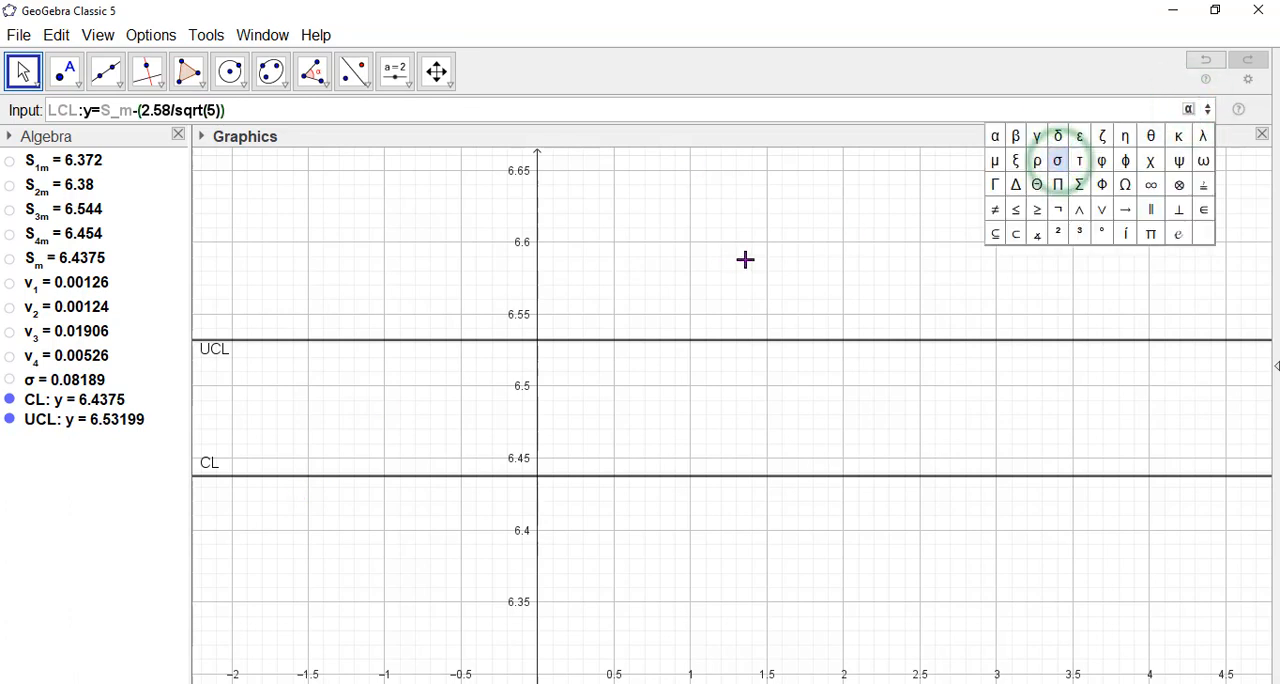
left_click(1058, 160)
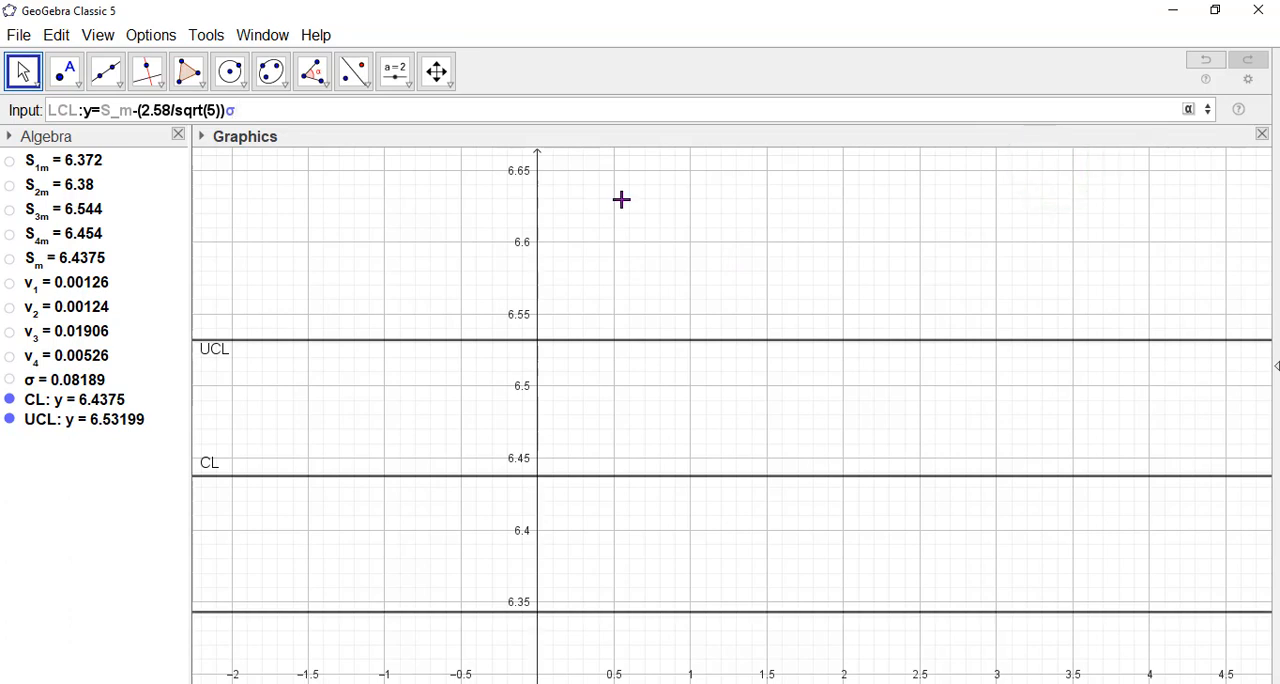
key("Return")
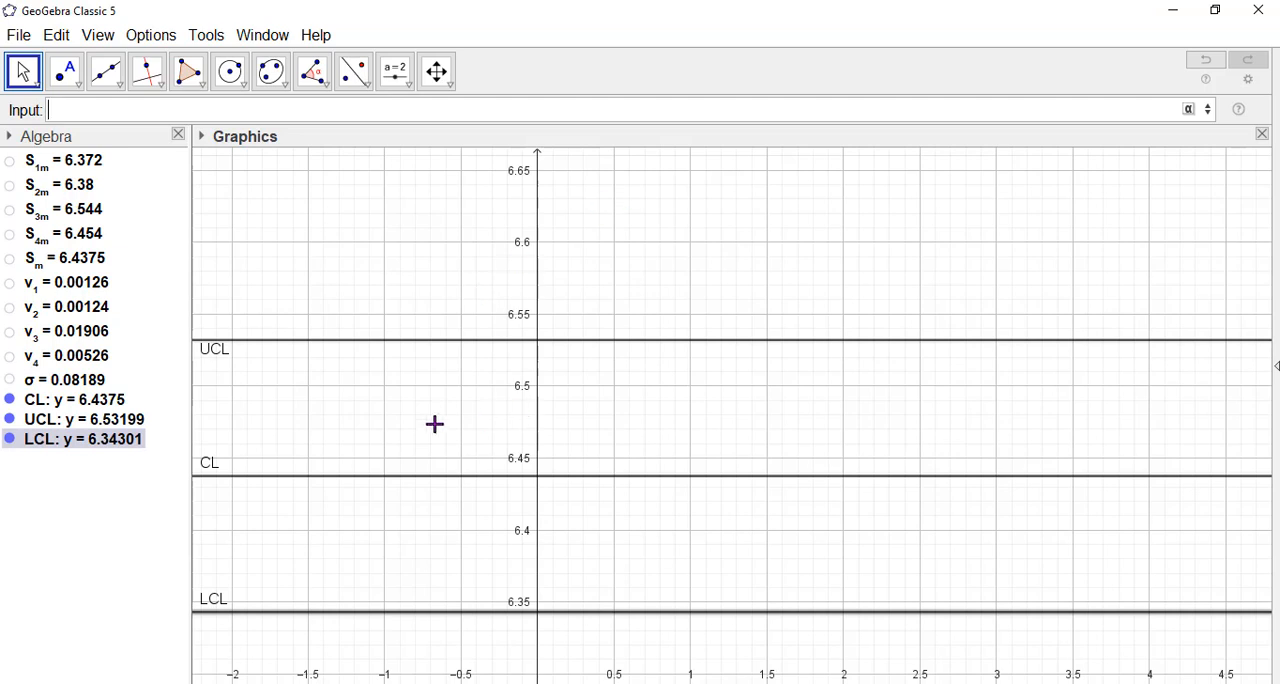
left_click(427, 427)
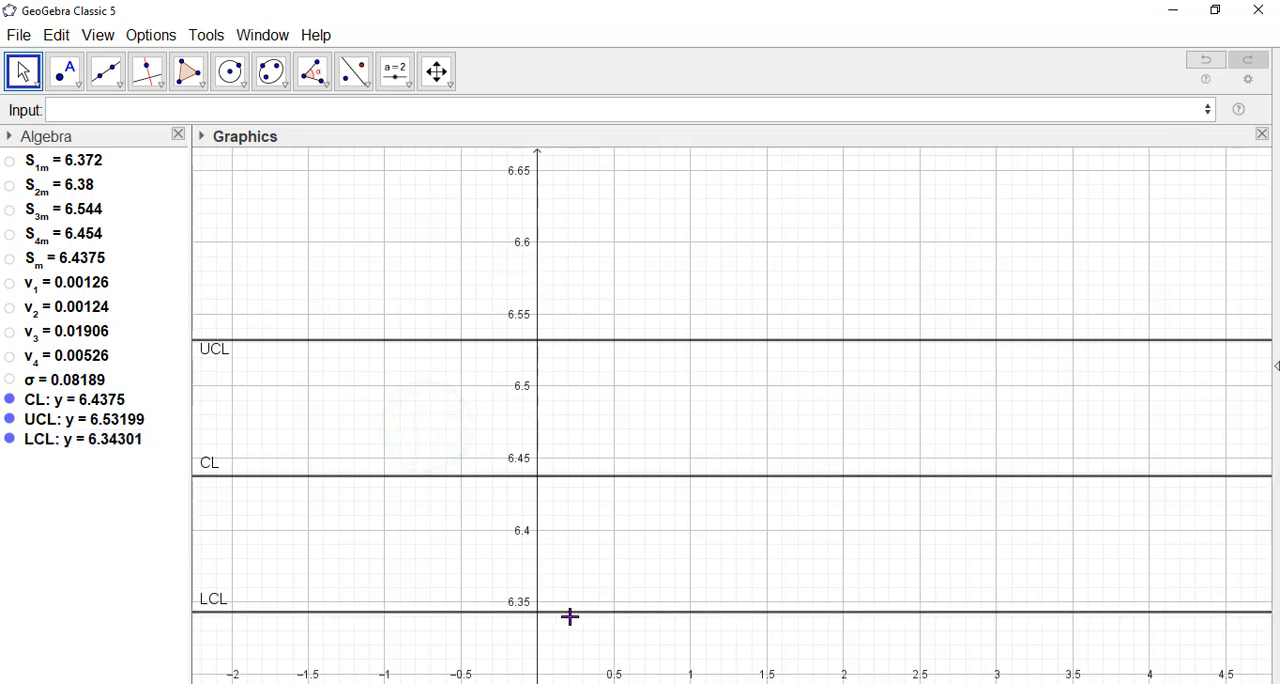
Show the style bar of the graphics view and clear the selection of the LCL line.
left_click(572, 613)
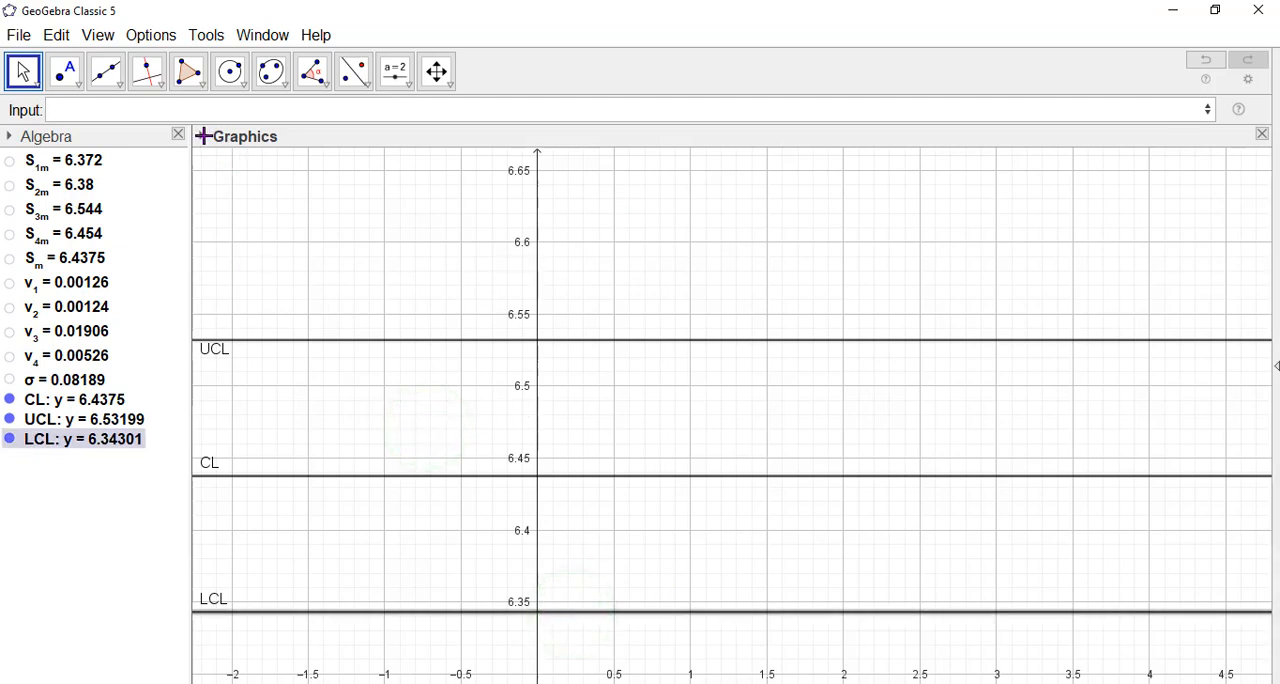
left_click(269, 233)
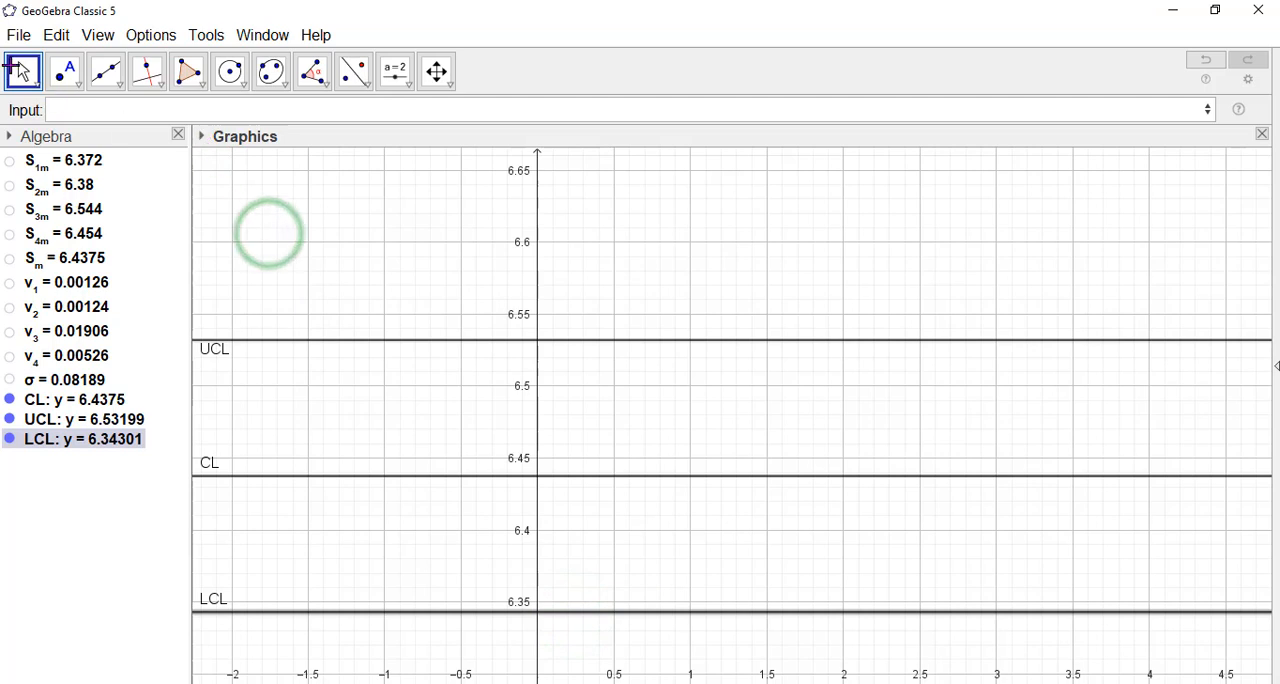
left_click(12, 66)
left_click(643, 549)
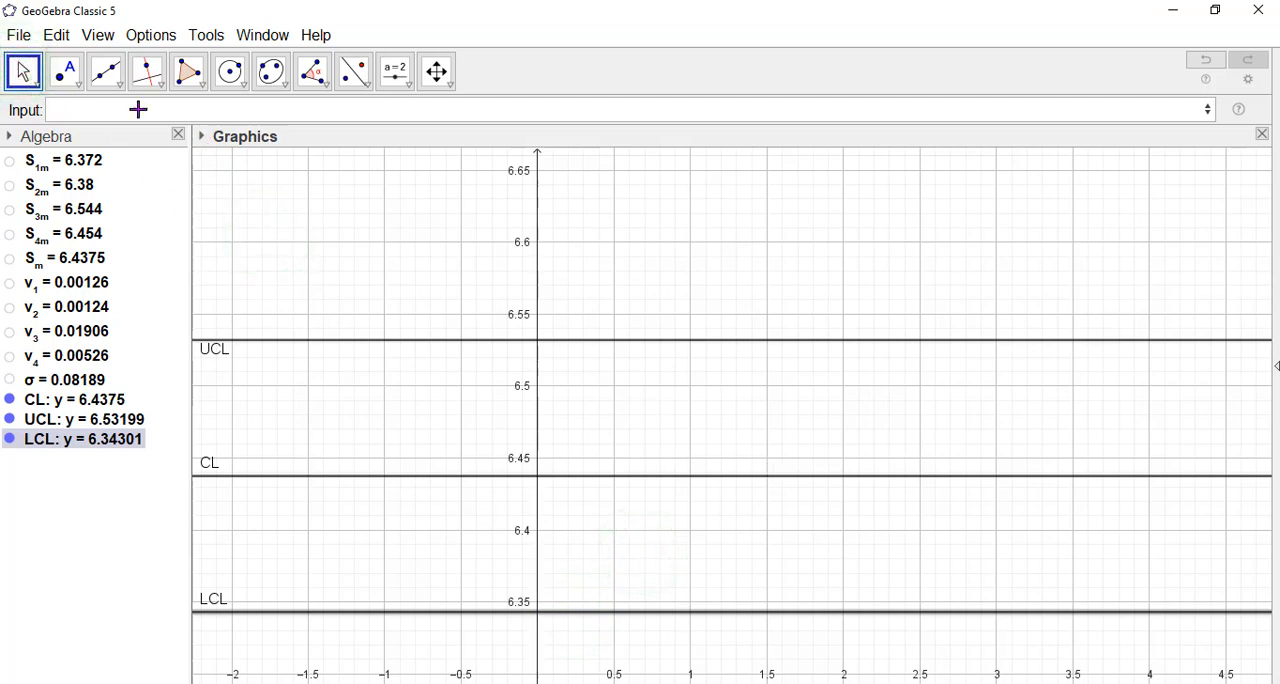
left_click(203, 135)
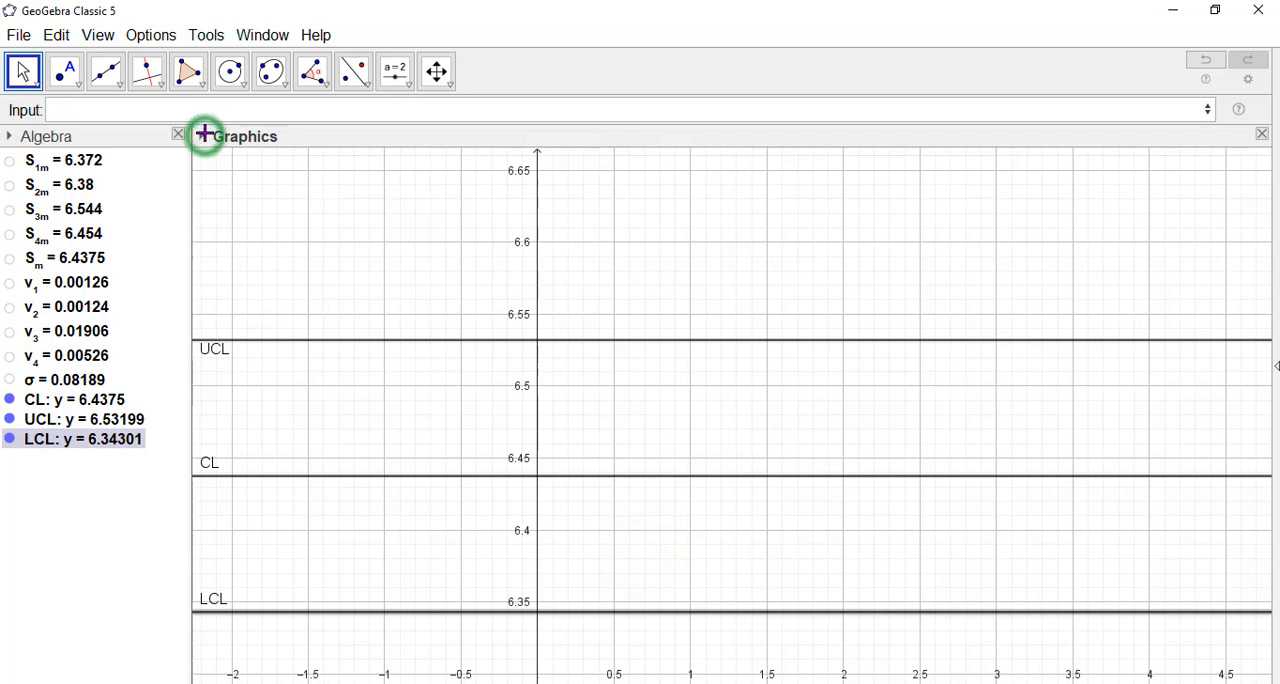
left_click(92, 484)
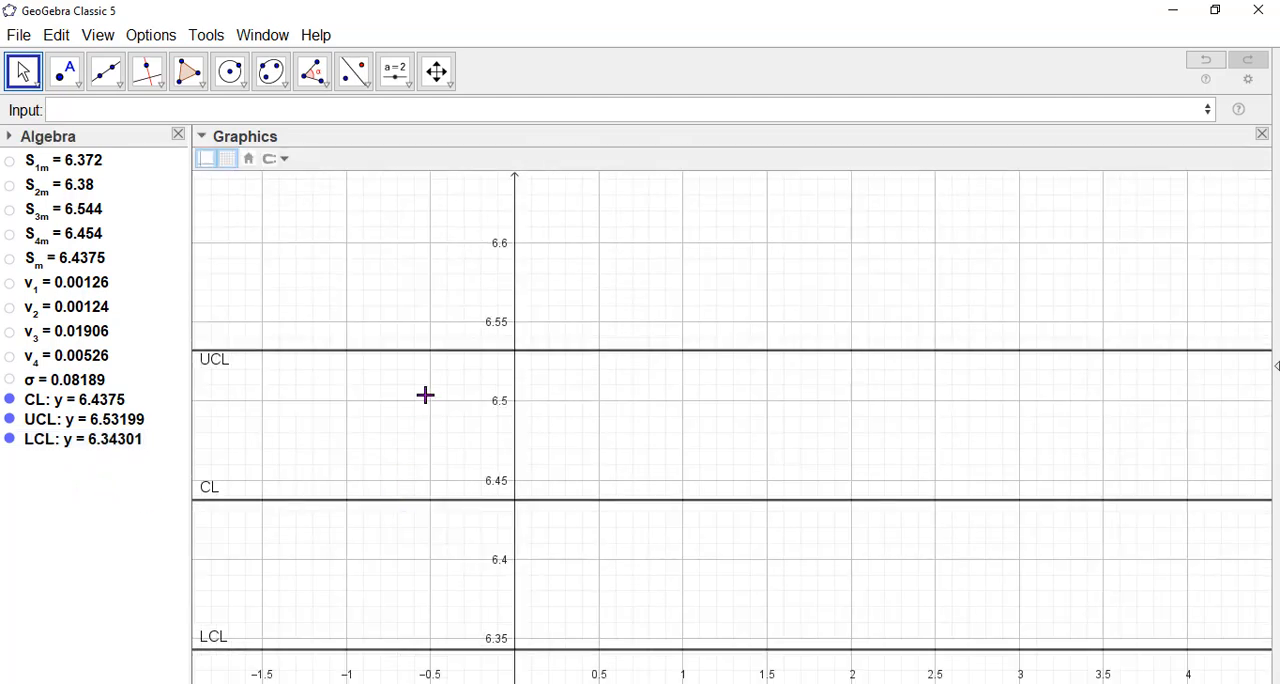
Colour the UCL line red and the CL line blue.
left_click(420, 352)
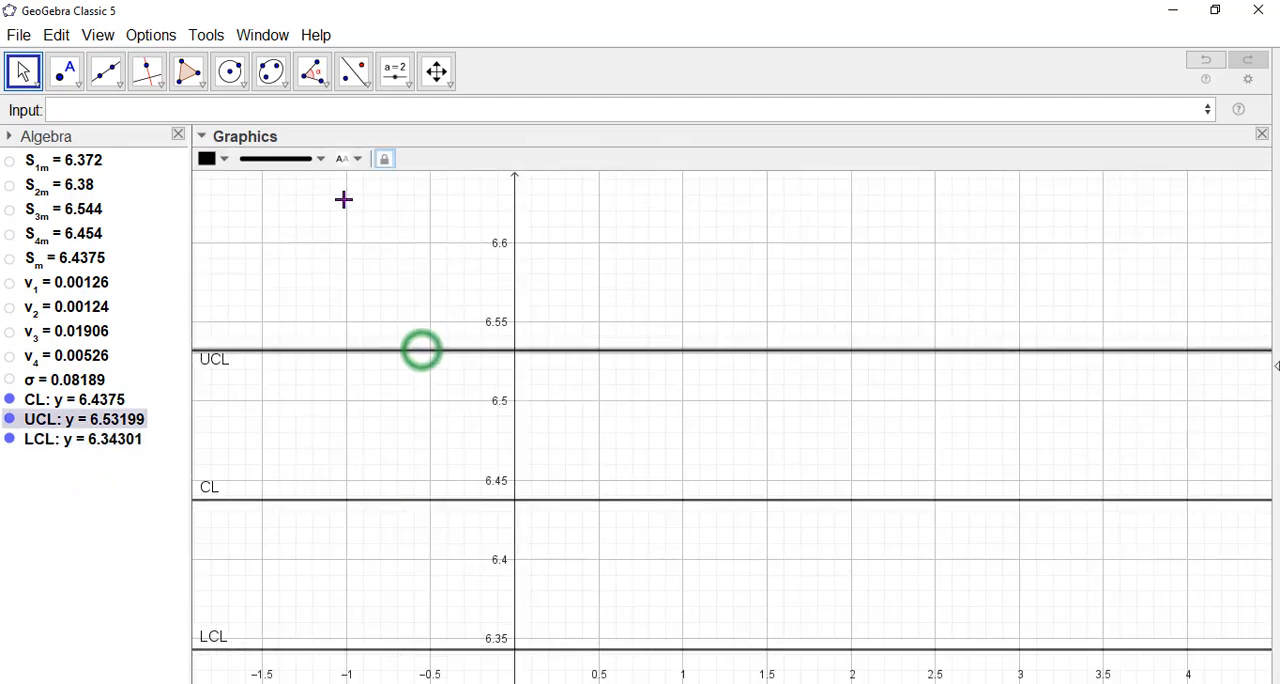
left_click(222, 157)
left_click(207, 180)
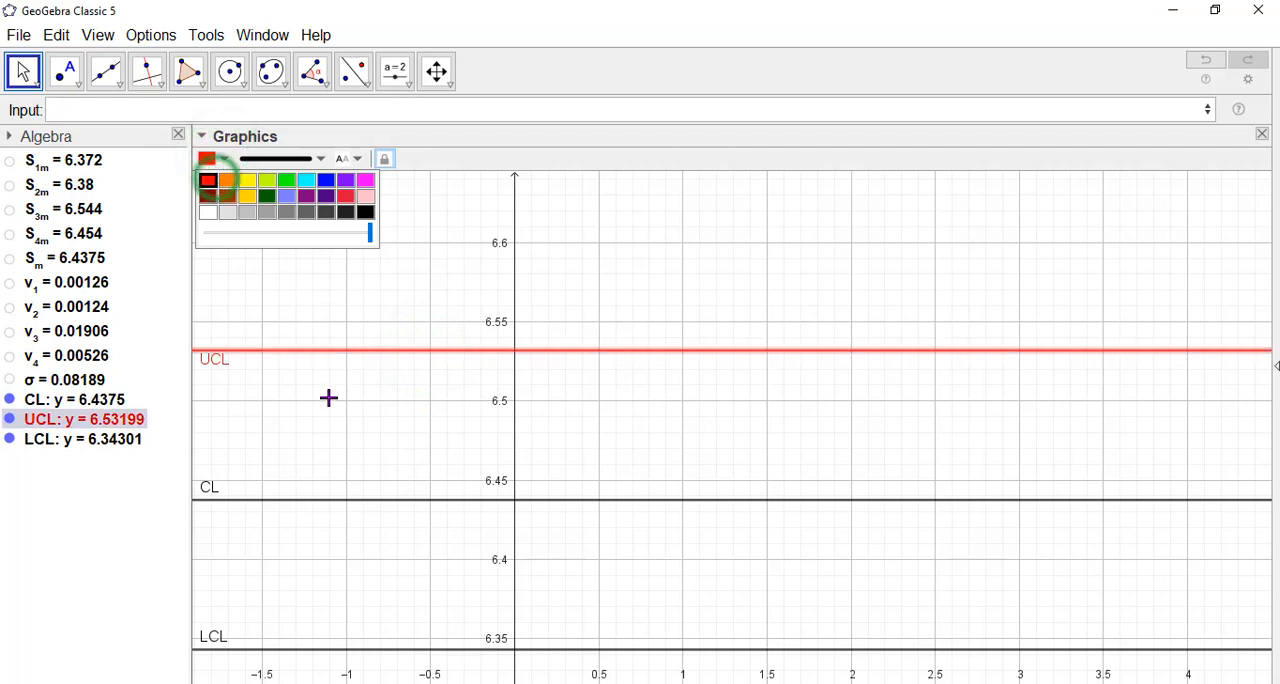
left_click(329, 499)
left_click(222, 157)
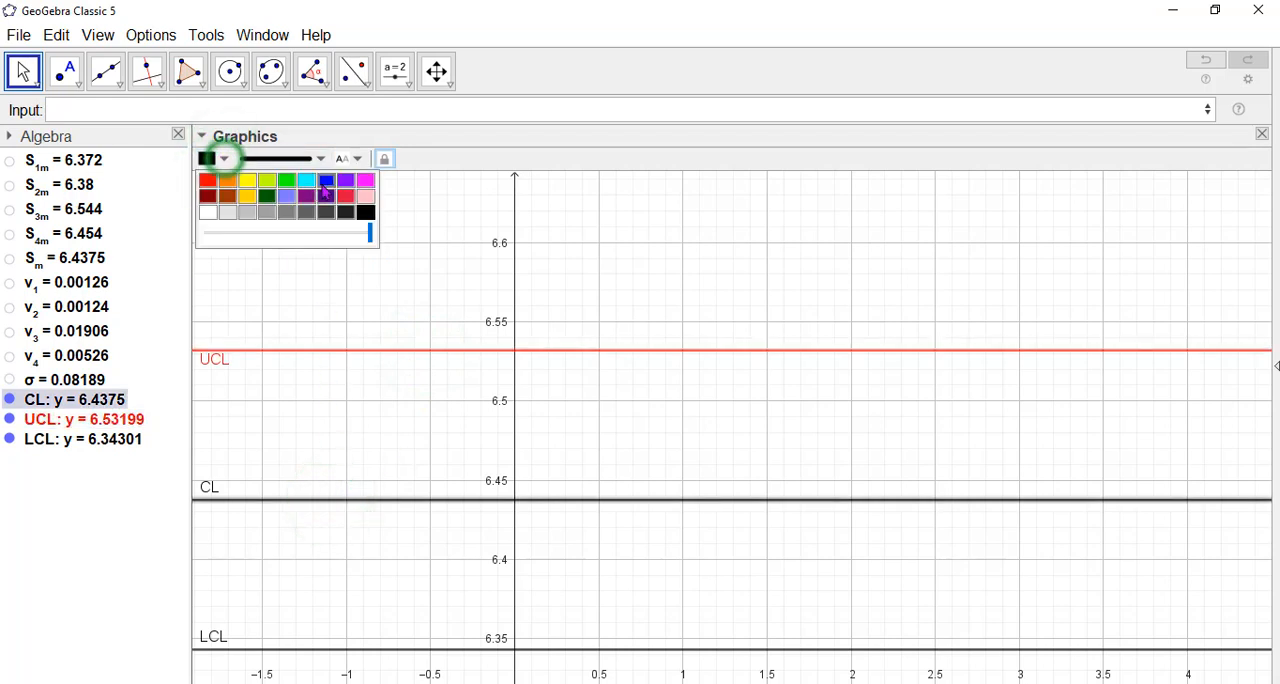
left_click(325, 180)
Colour the LCL line dark green and deselect it.
left_click(369, 649)
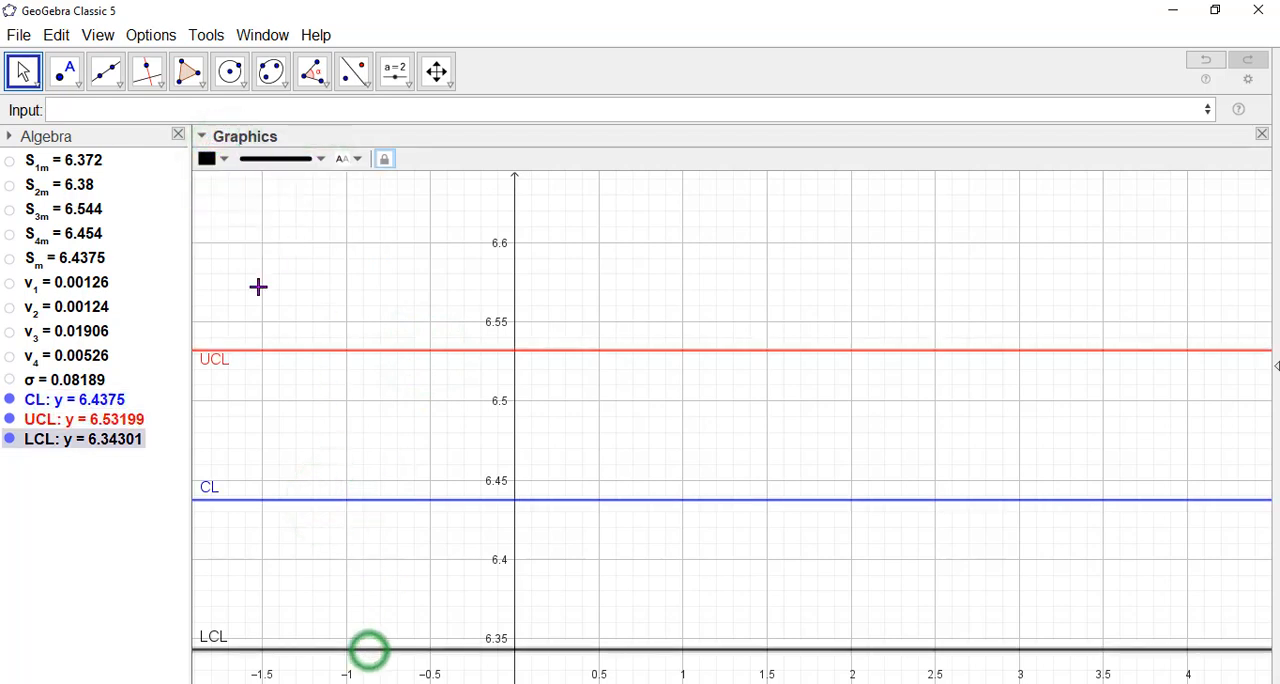
left_click(222, 160)
left_click(266, 190)
left_click(710, 386)
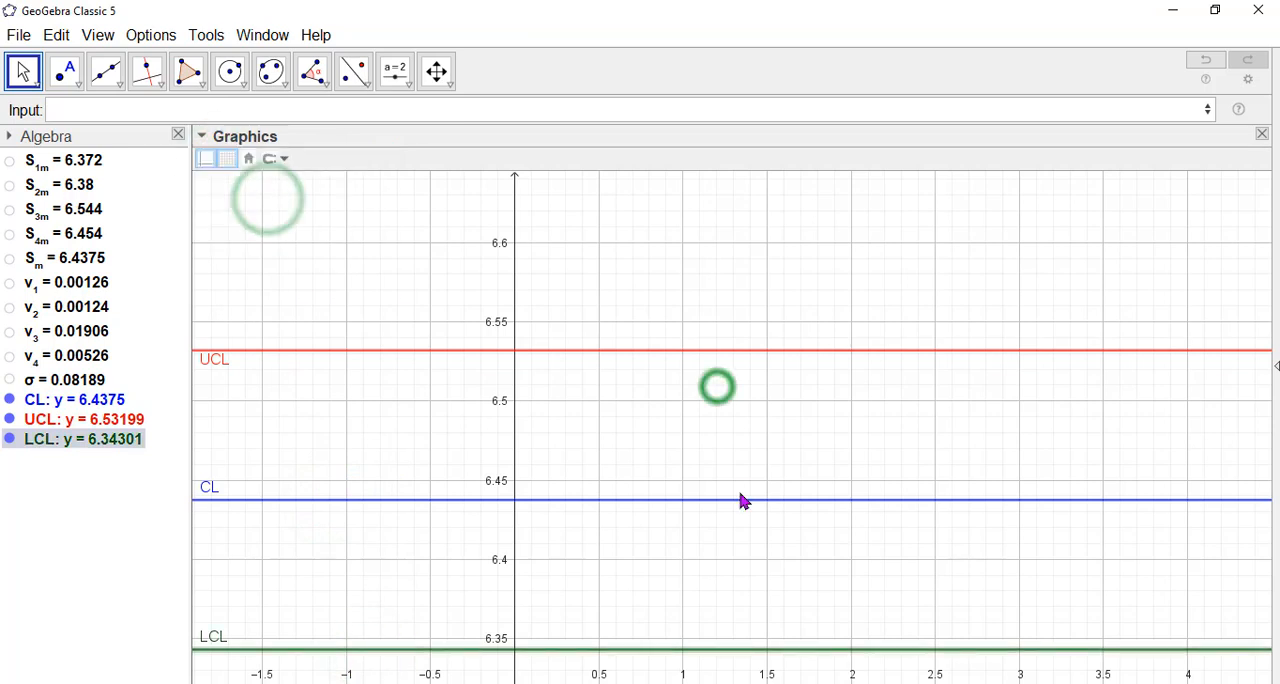
Plot the first sample's mean as point A:(2,S_{1m}).
left_click_drag(732, 483, 692, 370)
left_click_drag(641, 532, 642, 518)
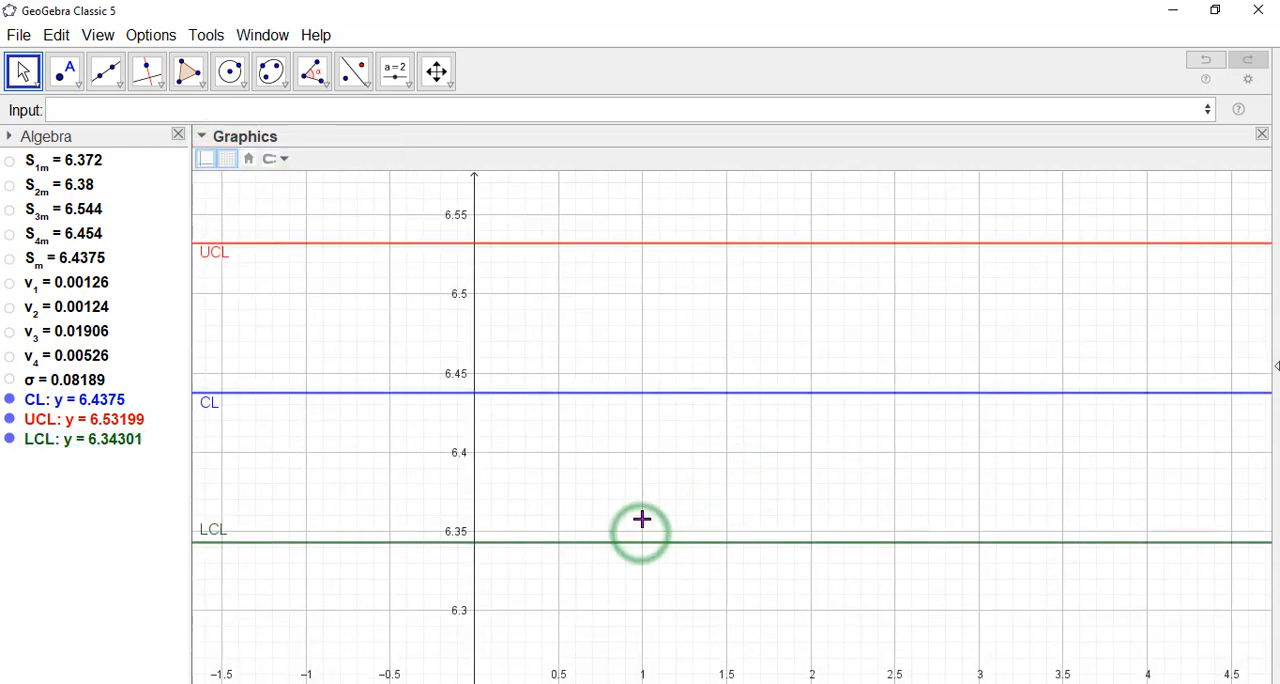
left_click(283, 610)
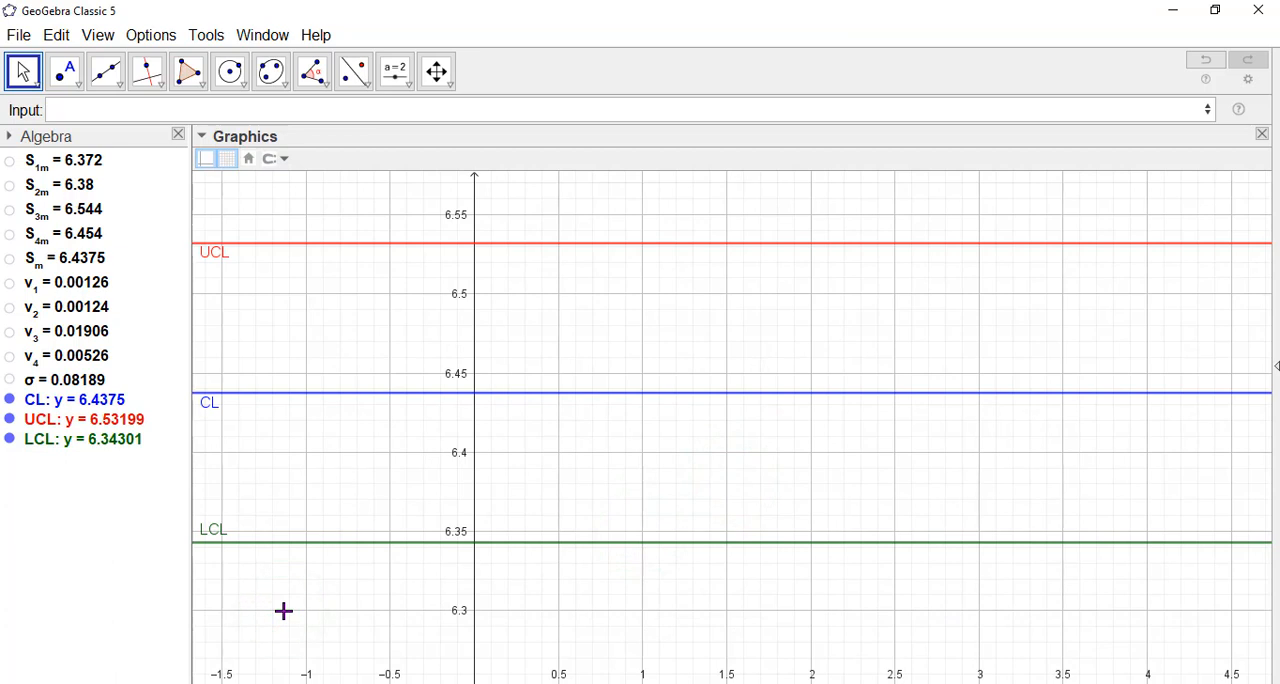
left_click(103, 110)
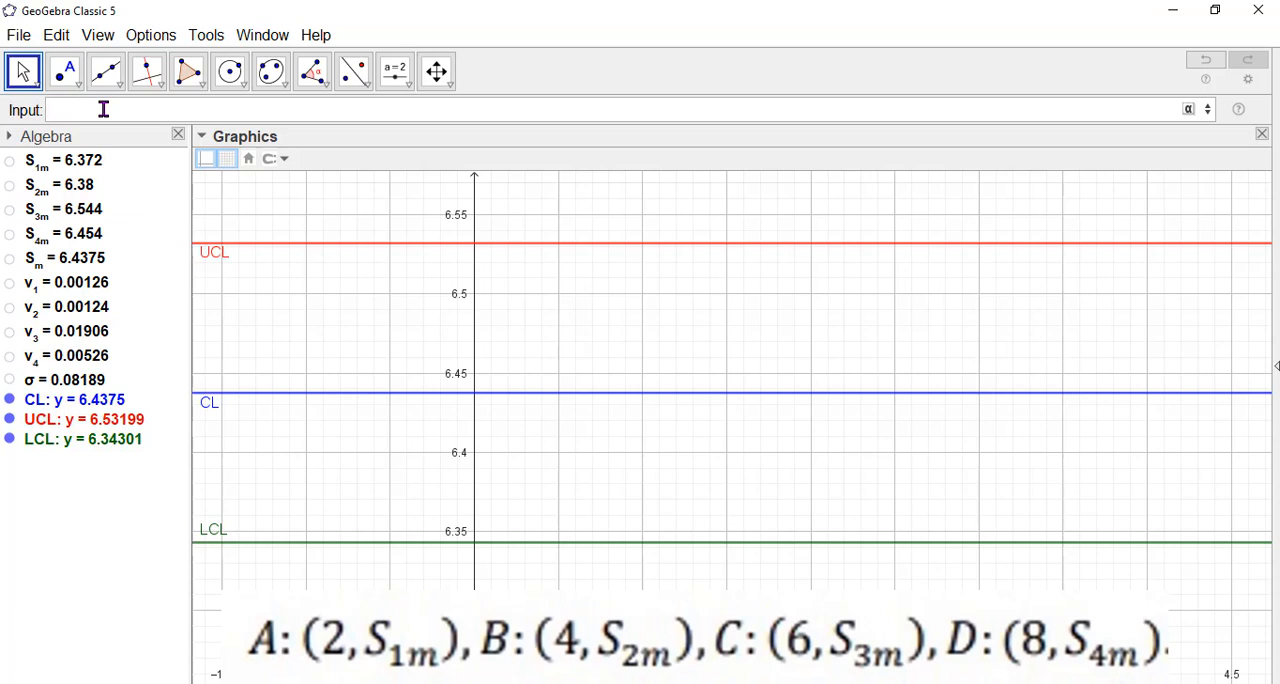
type("A:(2,S_{1m")
key("Return")
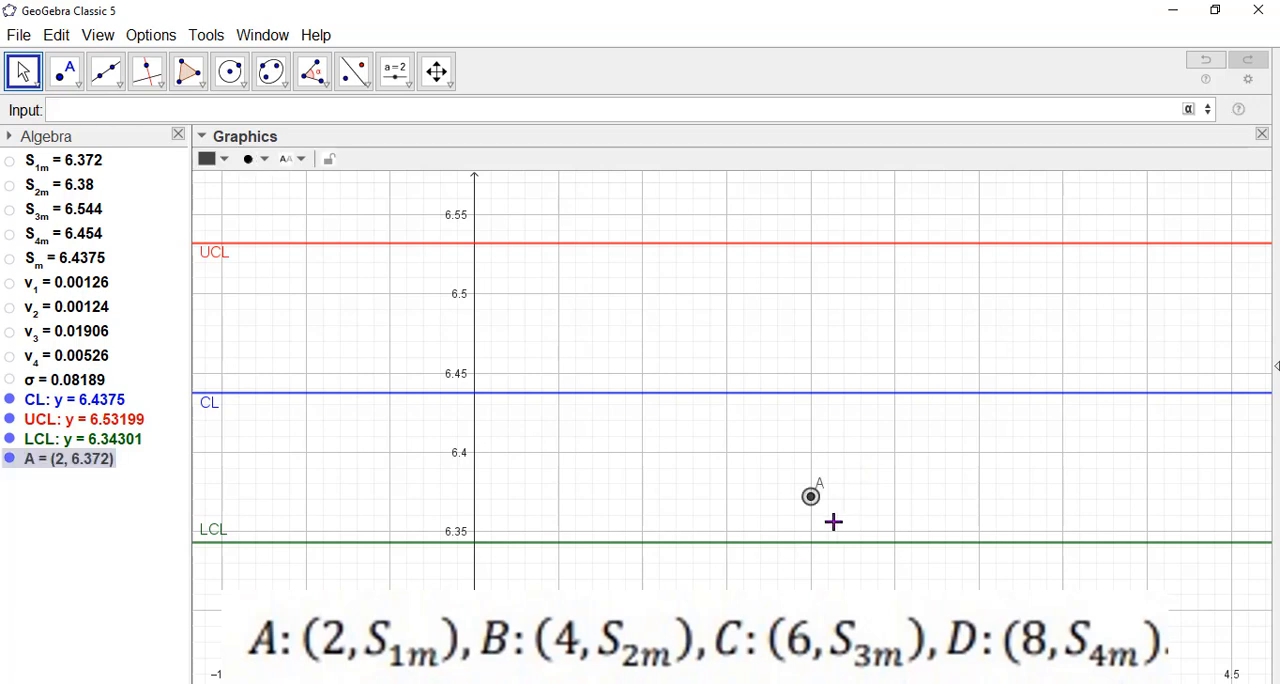
Plot the second sample's mean as point B:(4,S_{2m}).
left_click(70, 109)
type("B=")
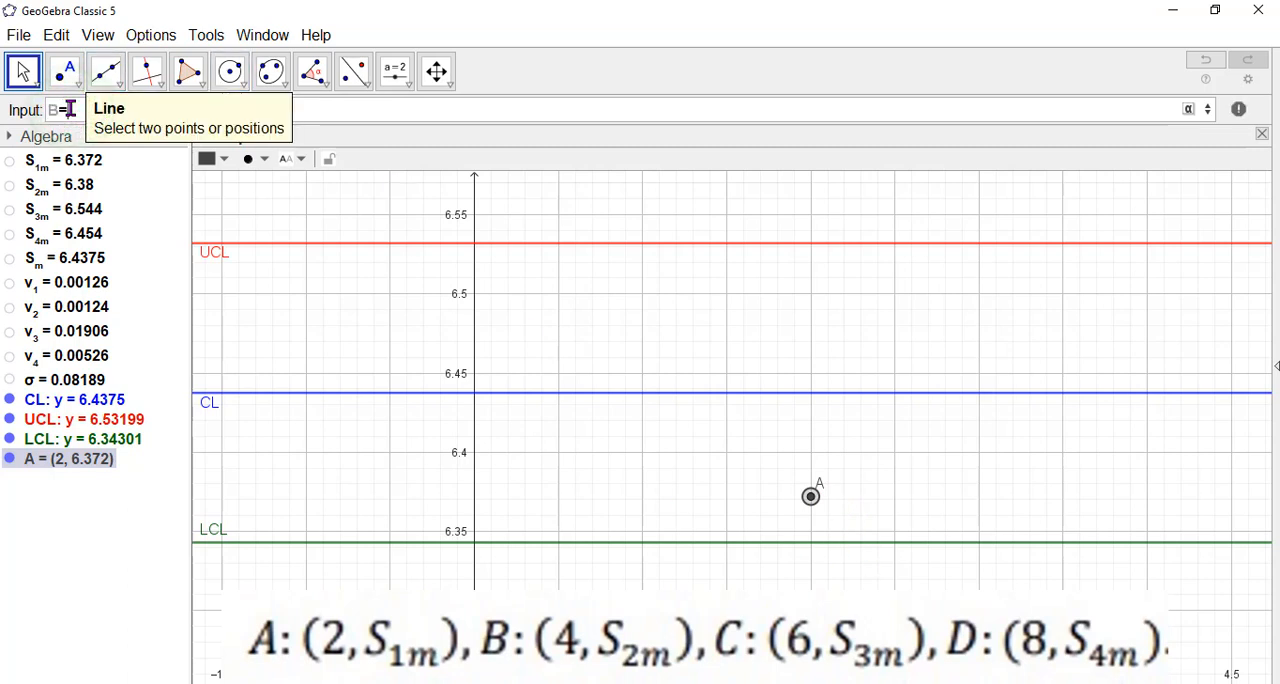
key("BackSpace")
type(":")
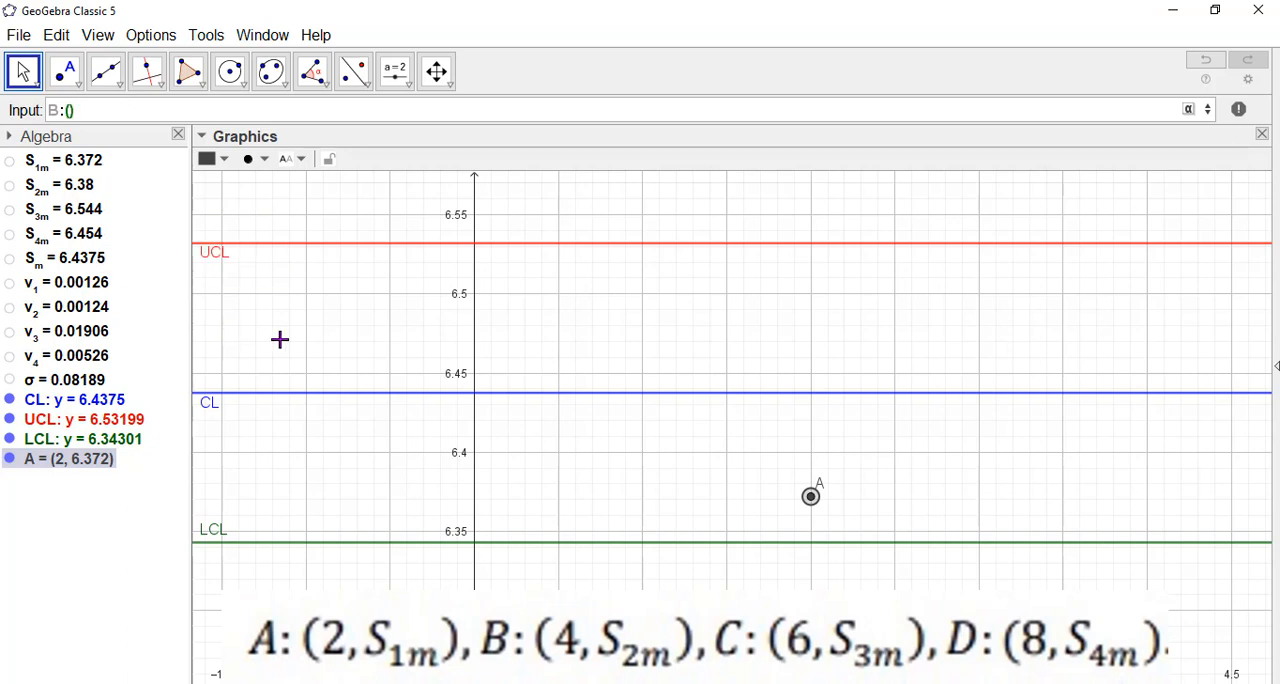
type("(4,S_{2m")
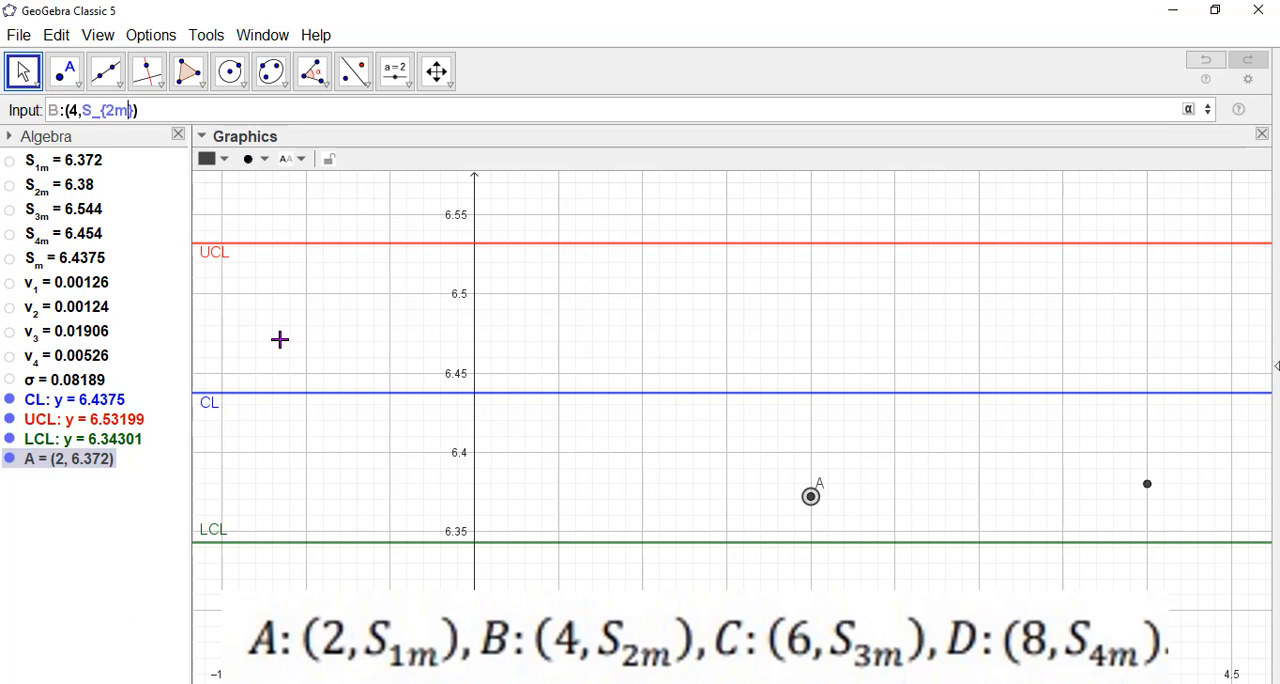
key("Return")
Plot the third sample's mean as point C:(6,S_{3m}).
left_click(774, 458)
left_click(957, 498)
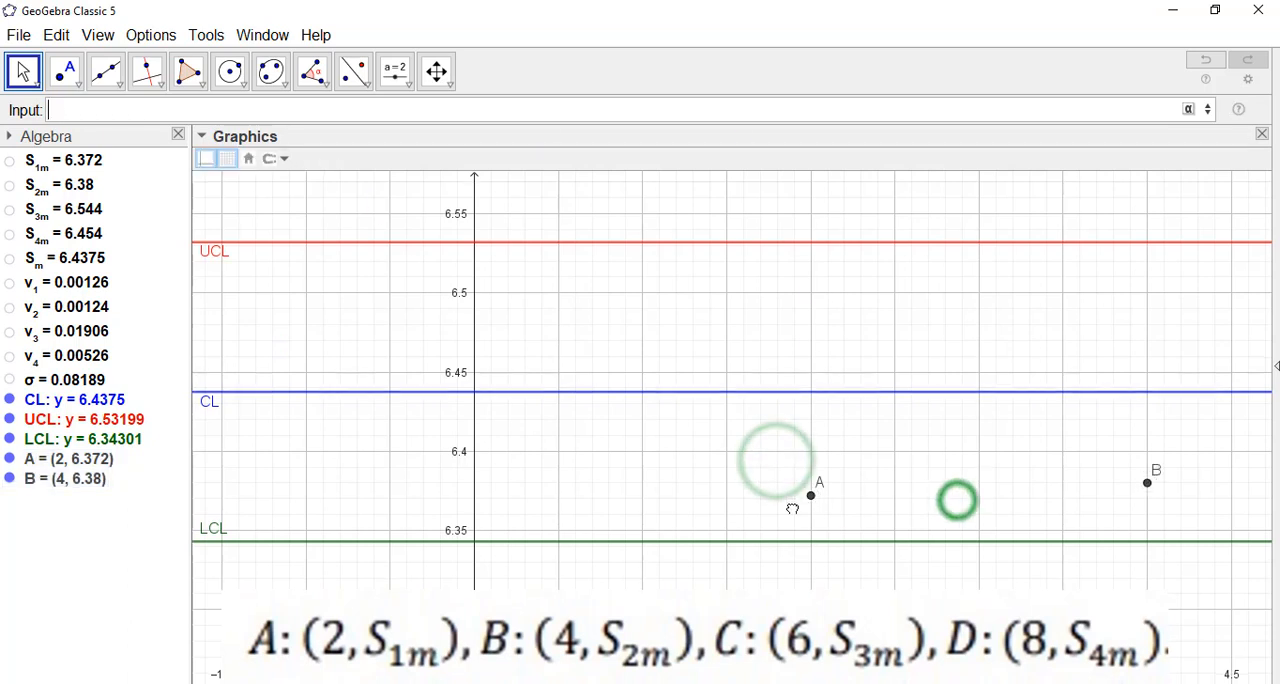
left_click_drag(792, 509, 739, 518)
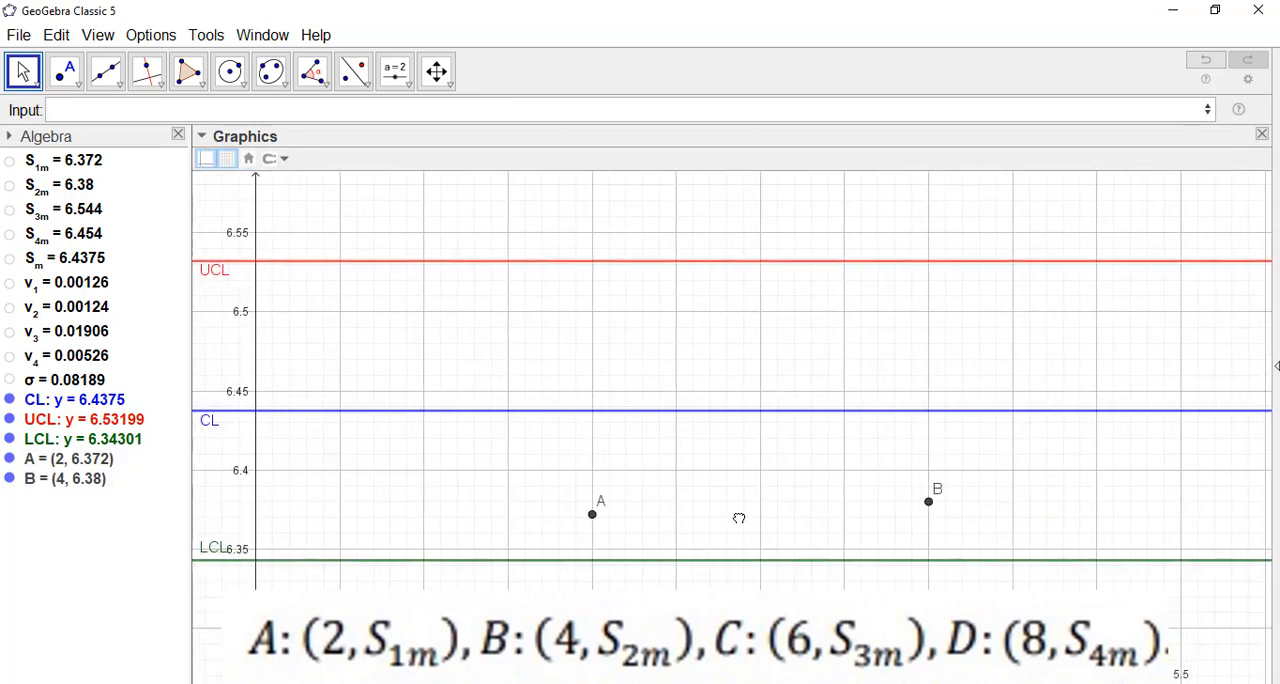
left_click(120, 108)
type("C")
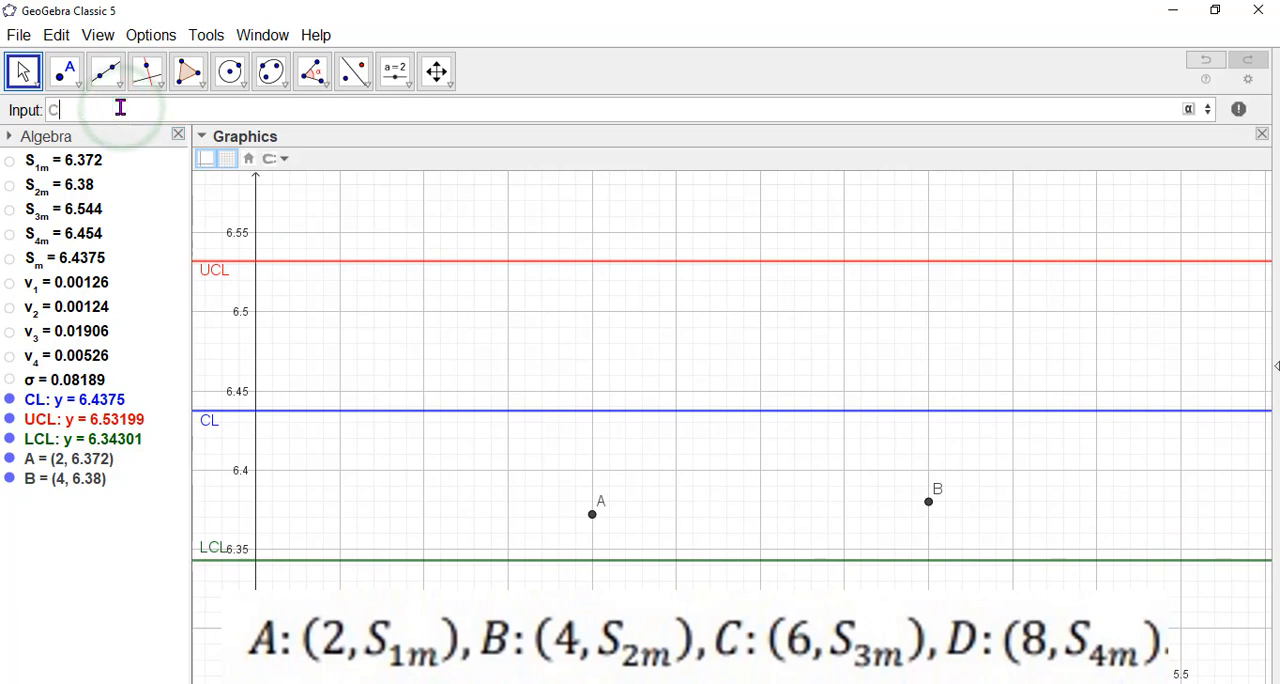
type(":")
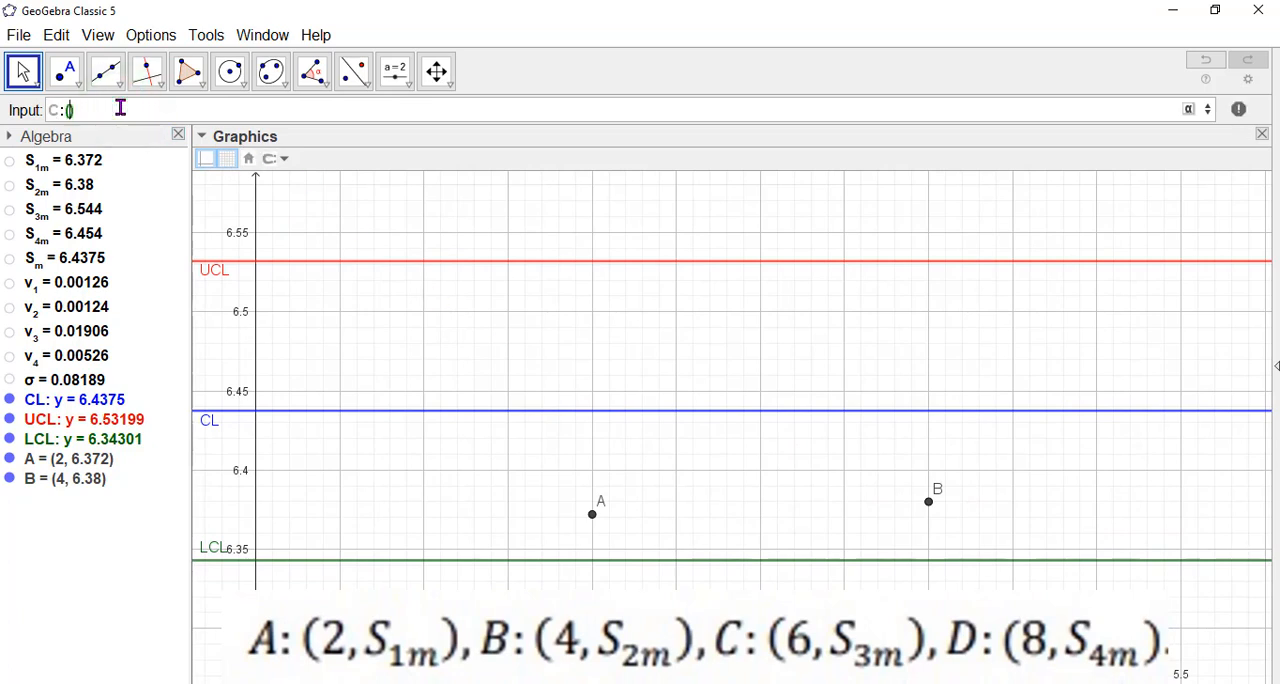
type("(6,S_{3m")
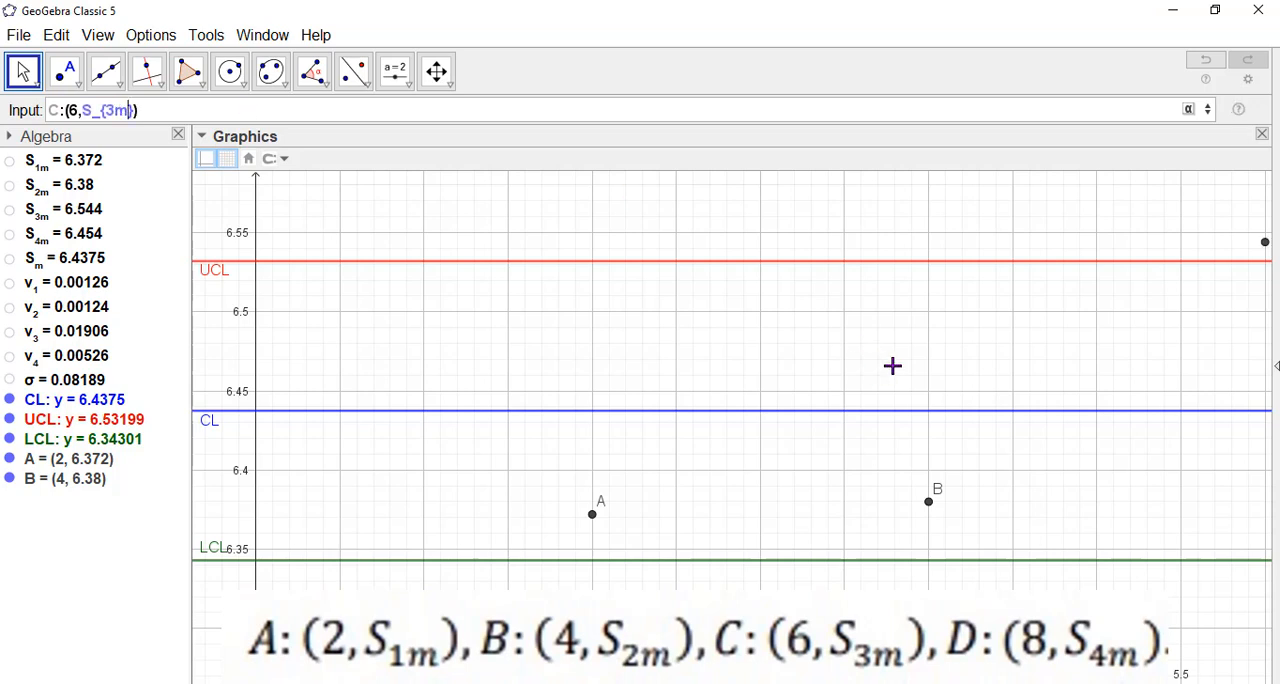
key("Return")
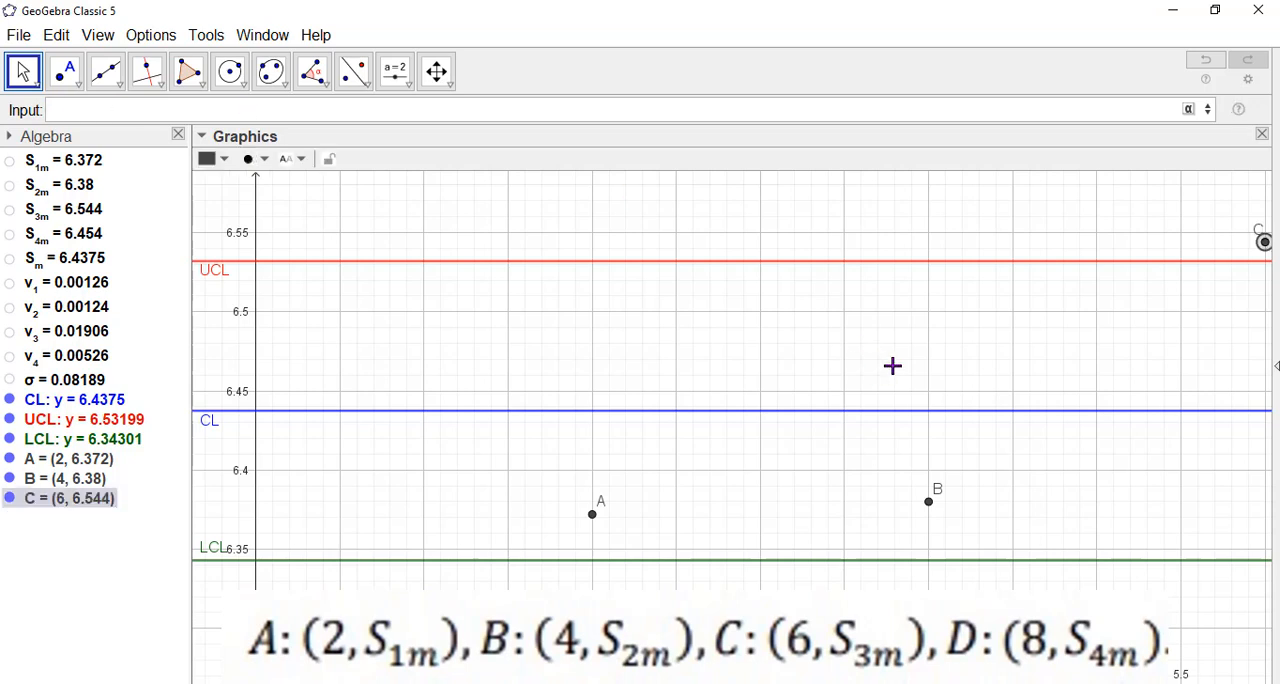
Plot the fourth sample's mean as point D:(8,S_{4m}).
left_click_drag(1131, 357, 989, 369)
scroll(983, 374, "down", 1)
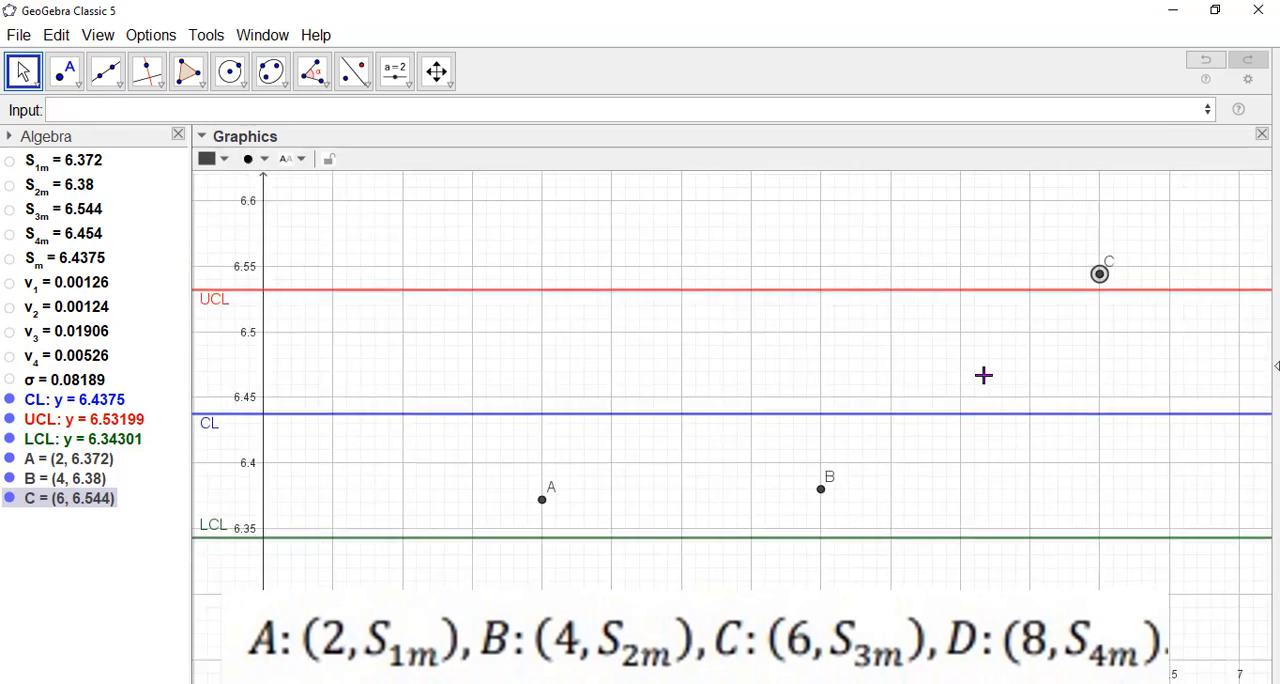
scroll(982, 377, "down", 2)
left_click_drag(1037, 469, 1000, 463)
left_click_drag(1042, 362, 1042, 325)
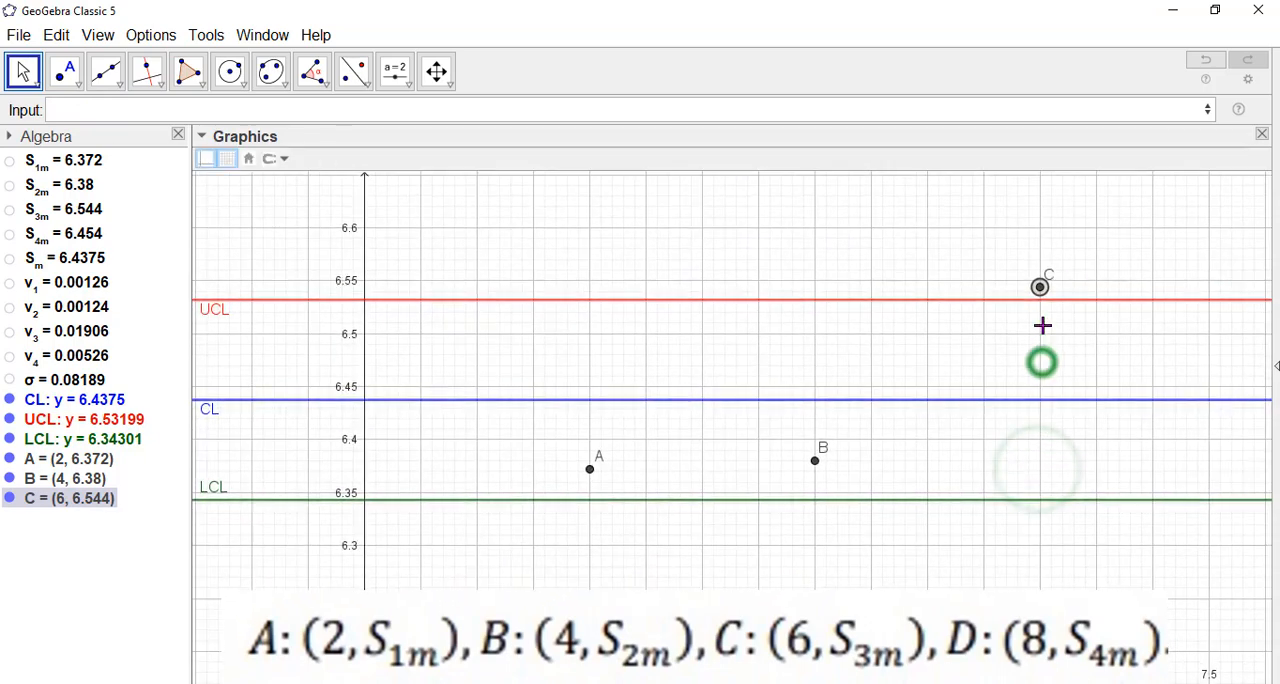
left_click(96, 114)
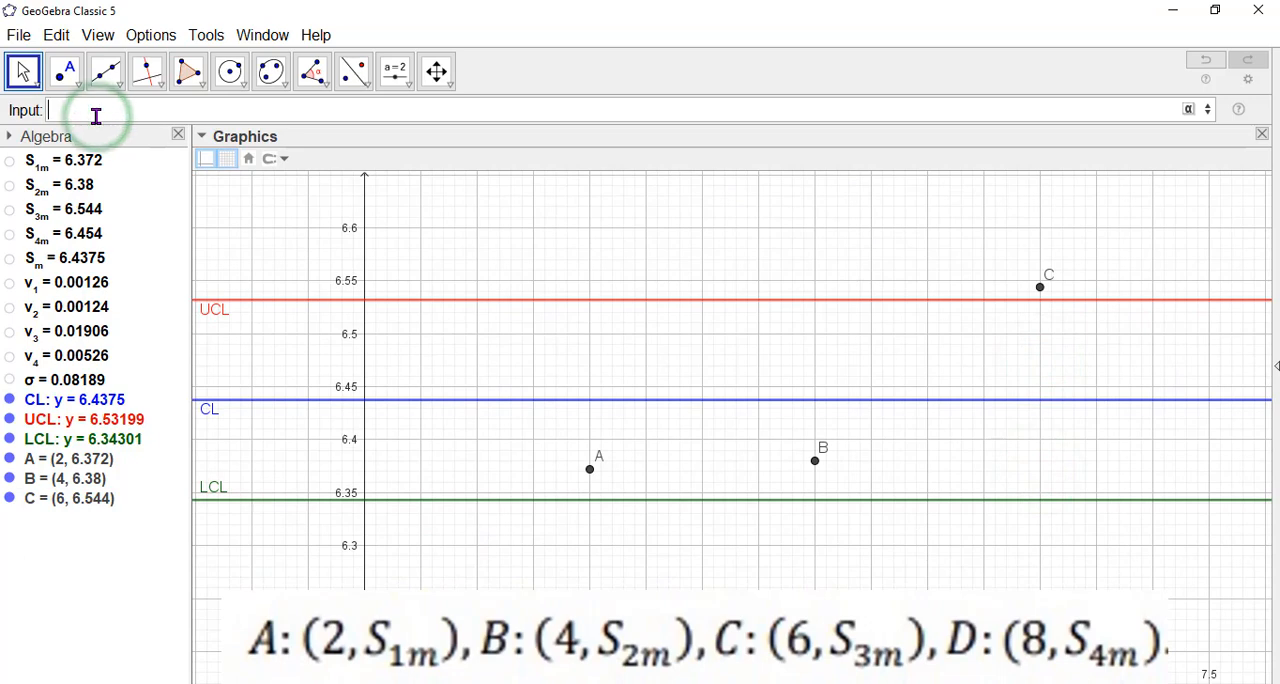
type("D")
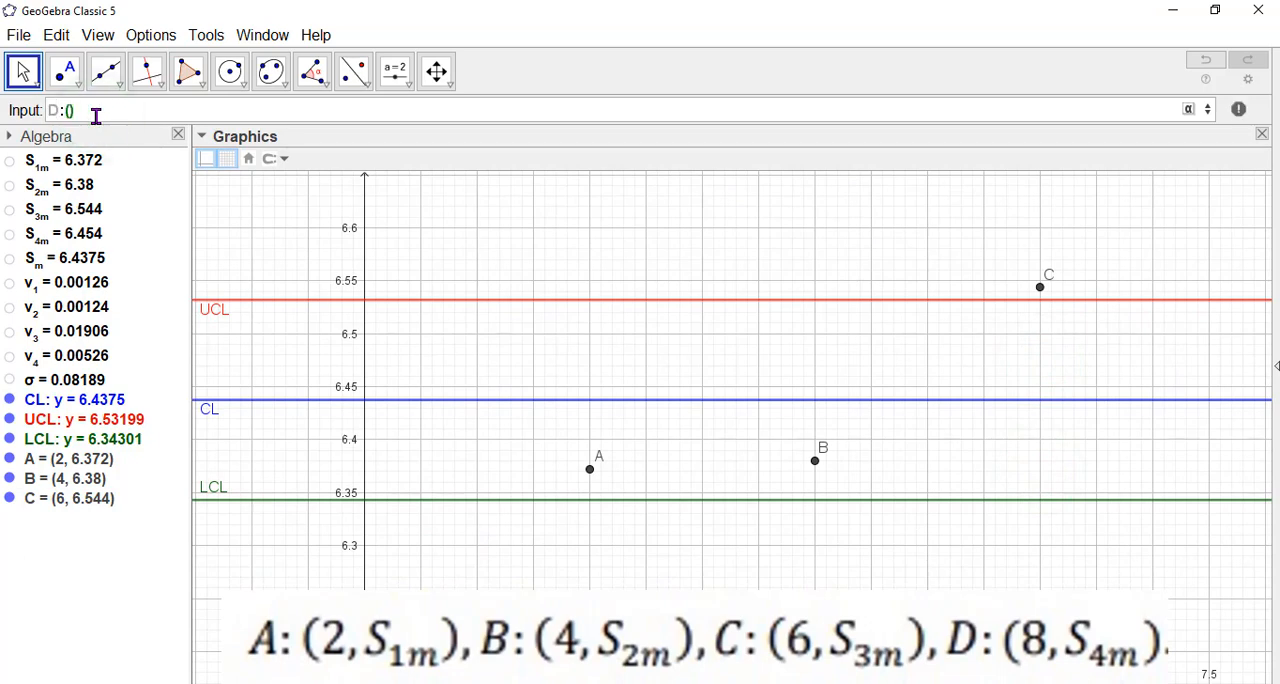
type(":(8,S")
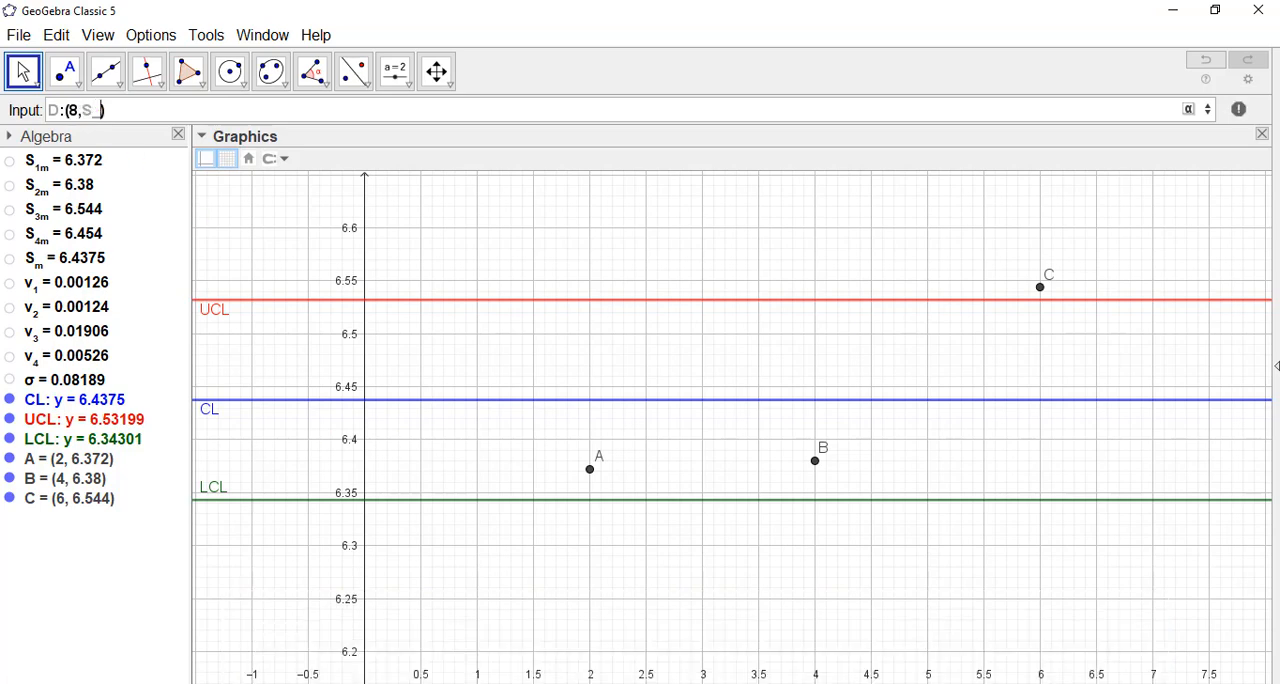
type("_{4m")
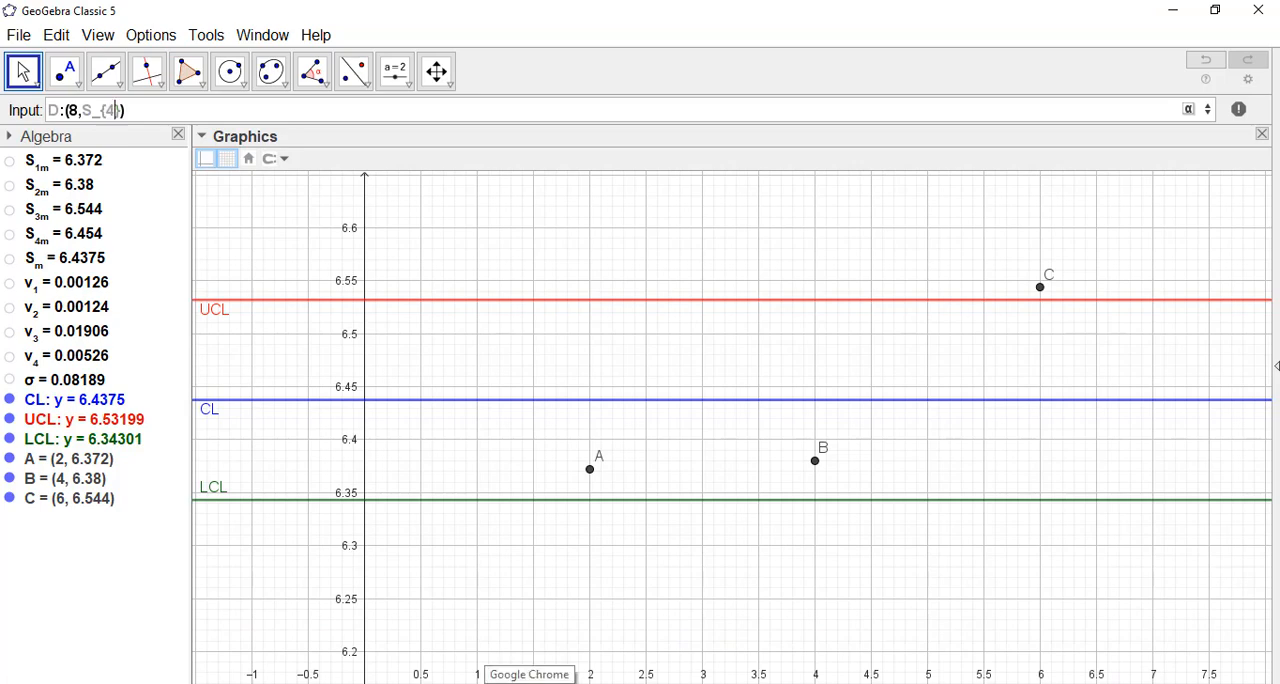
key("Return")
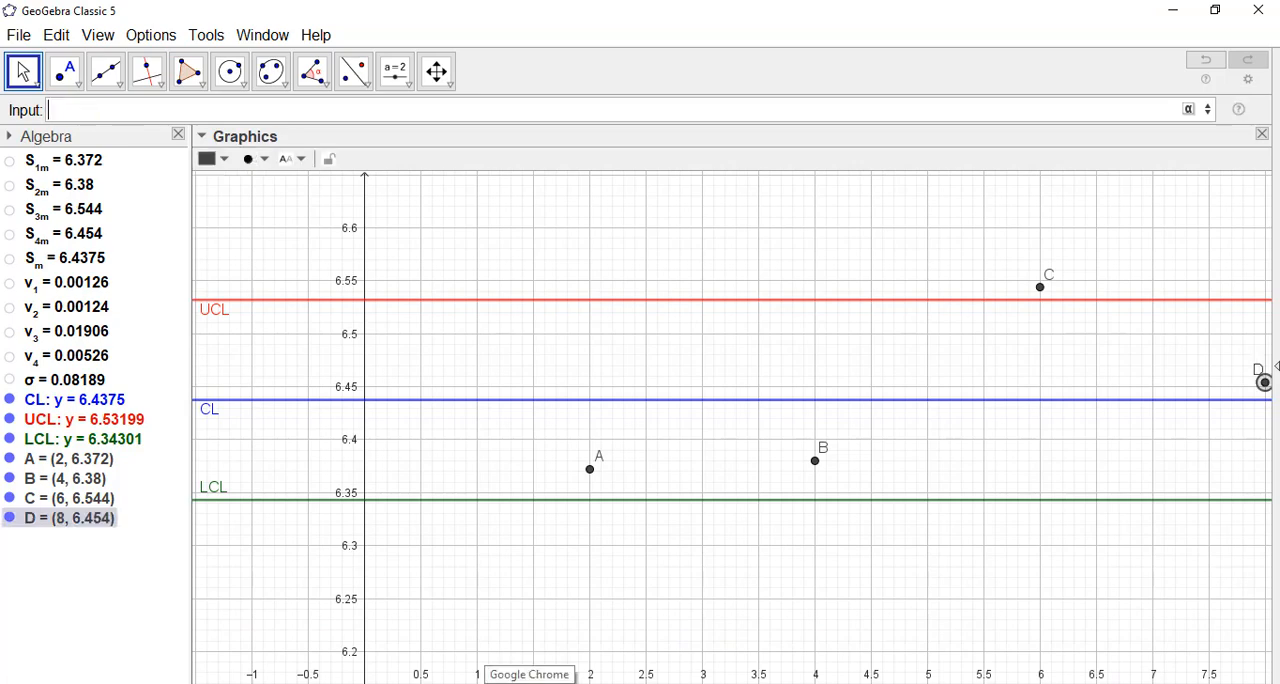
Draw an open polyline through the sample mean points A, B, C and D in that order.
left_click(1080, 601)
mouse_move(968, 570)
left_mouse_down()
mouse_move(935, 569)
mouse_move(971, 574)
left_mouse_up()
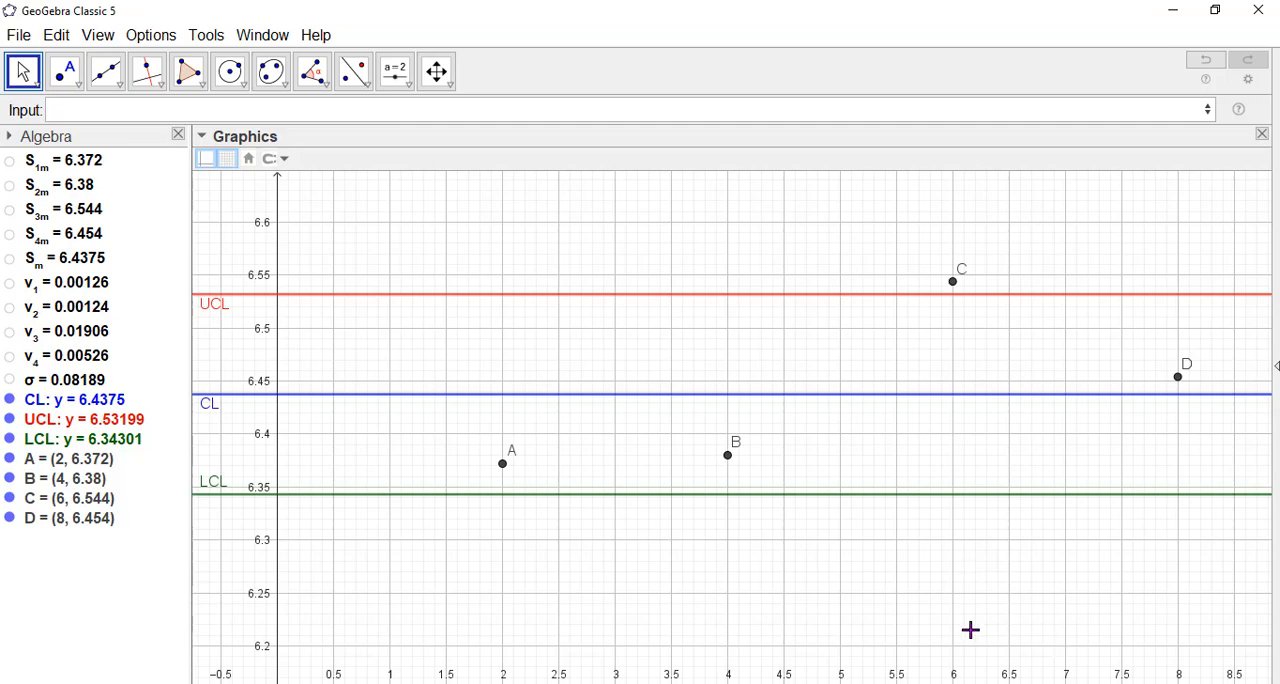
left_click(880, 588)
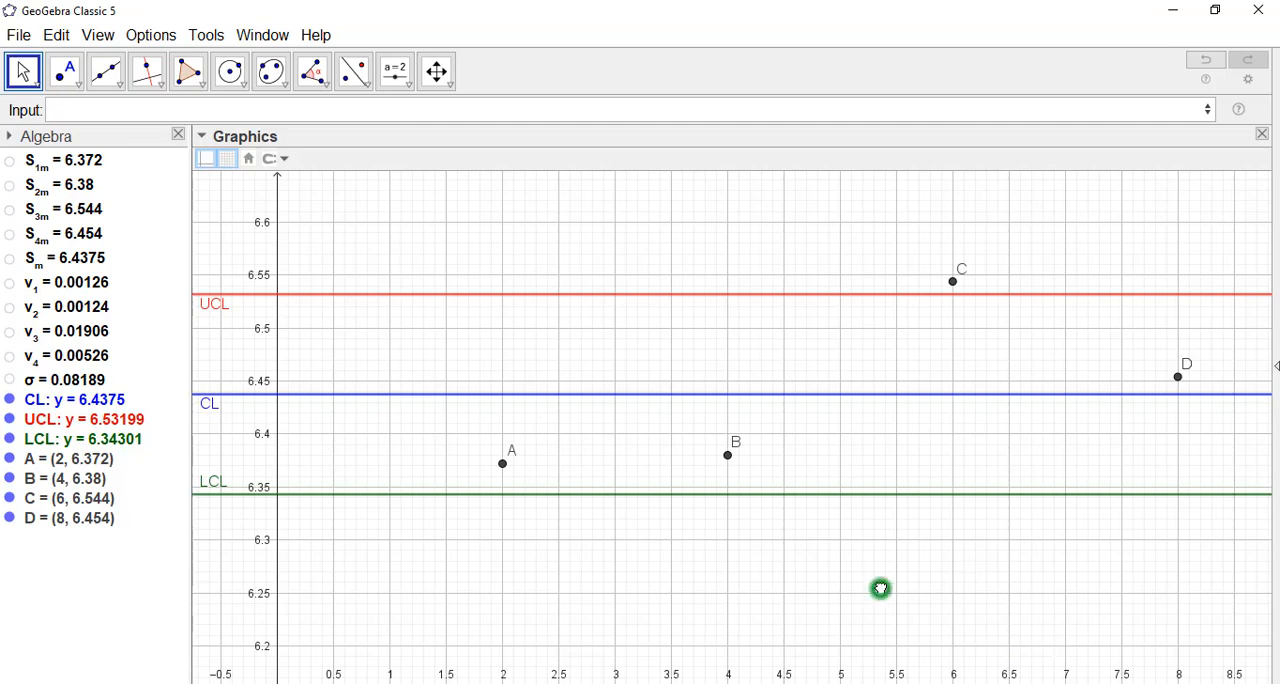
left_click(112, 88)
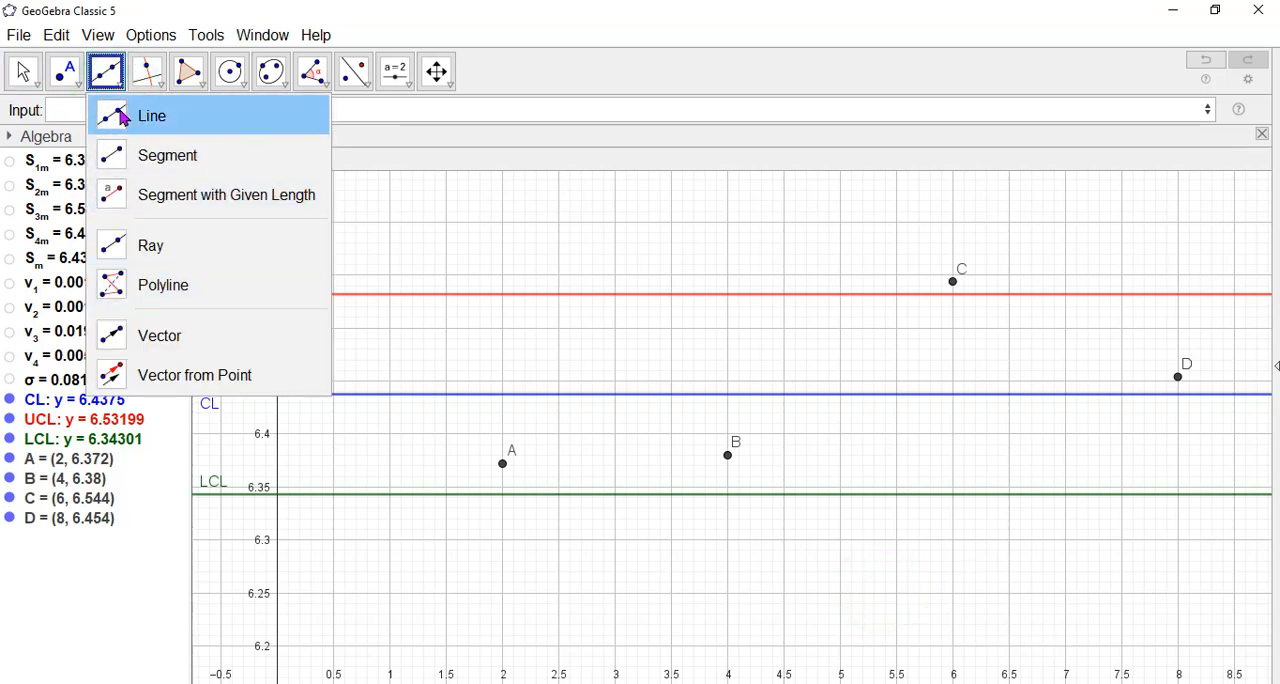
left_click(129, 294)
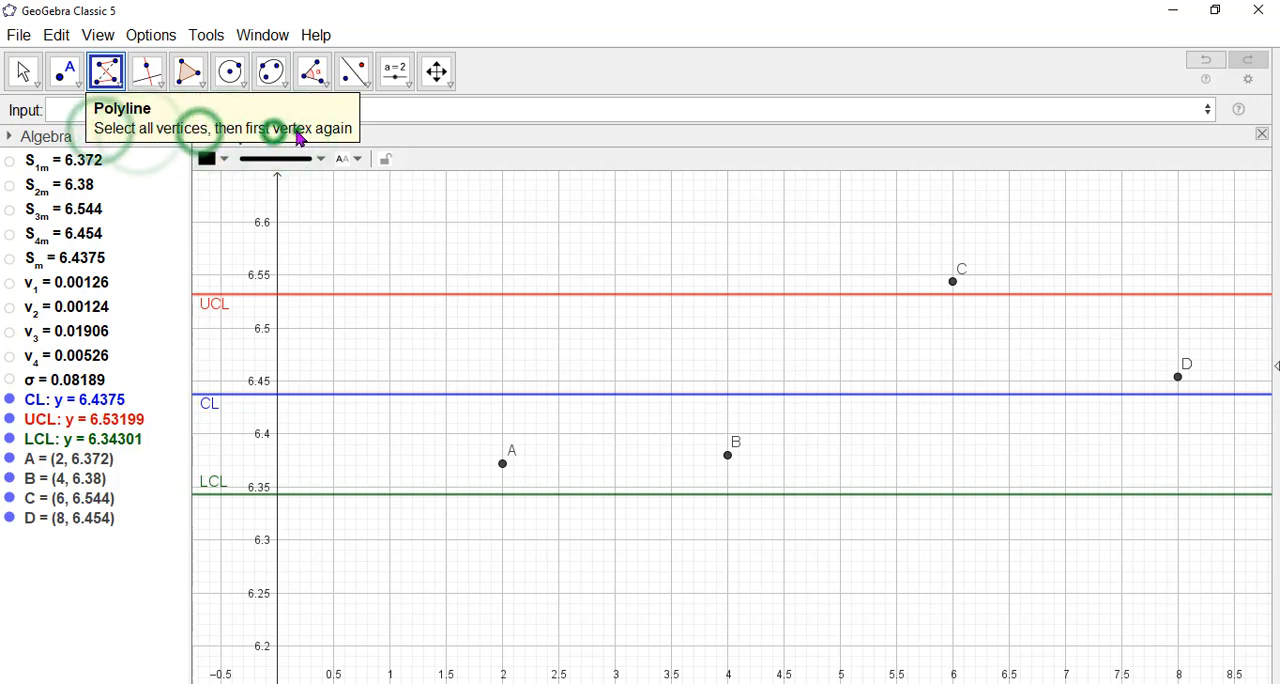
left_click(502, 463)
left_click(728, 456)
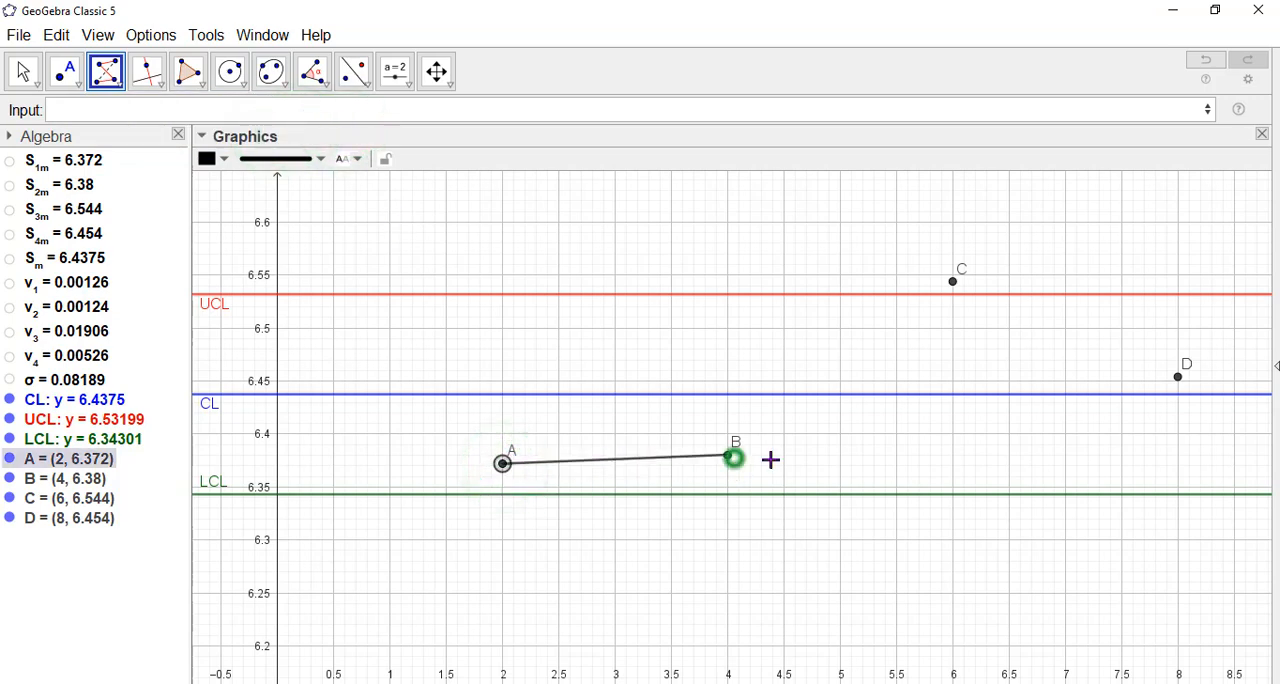
left_click(955, 283)
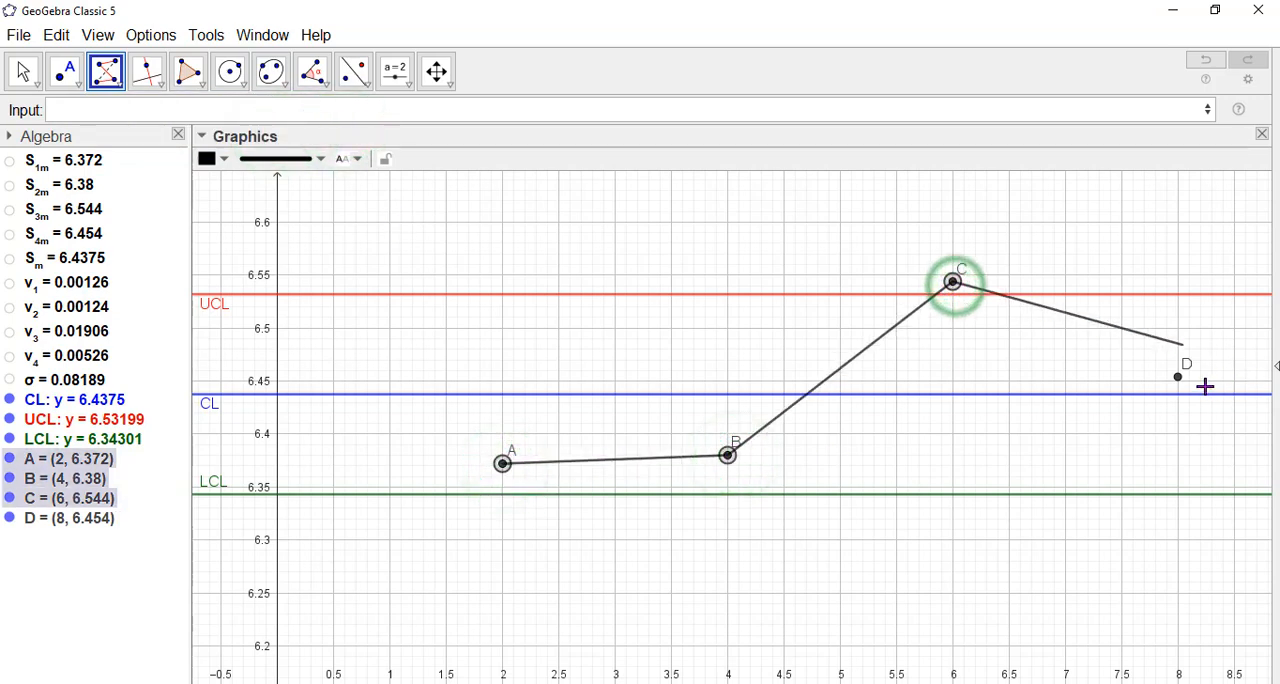
left_click(1178, 377)
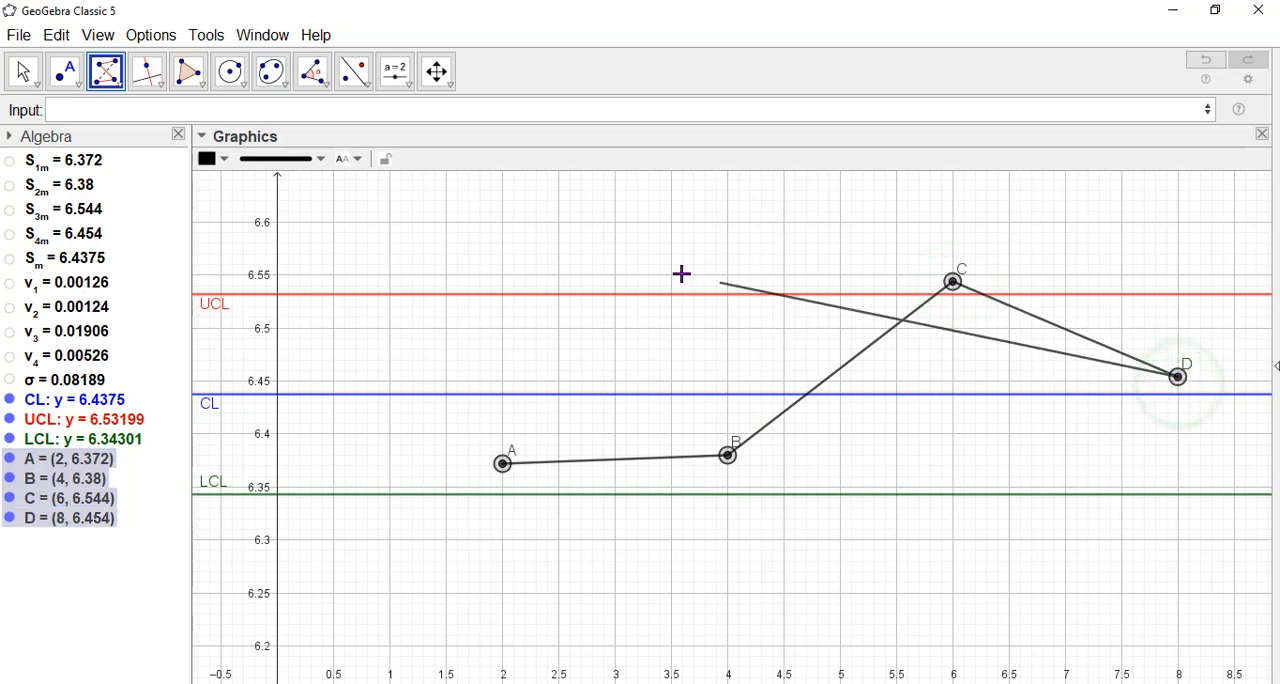
left_click(502, 463)
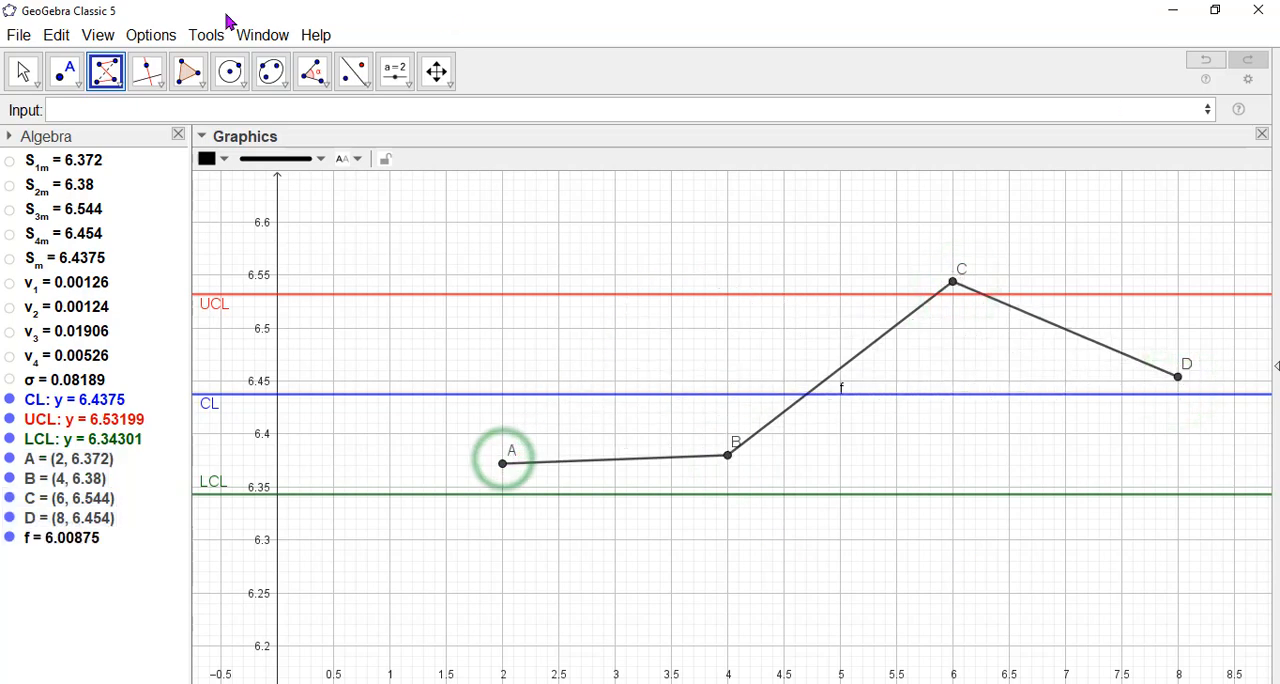
Change the colour of the polyline joining the sample means to magenta, then deselect it.
left_click(23, 71)
left_click(728, 323)
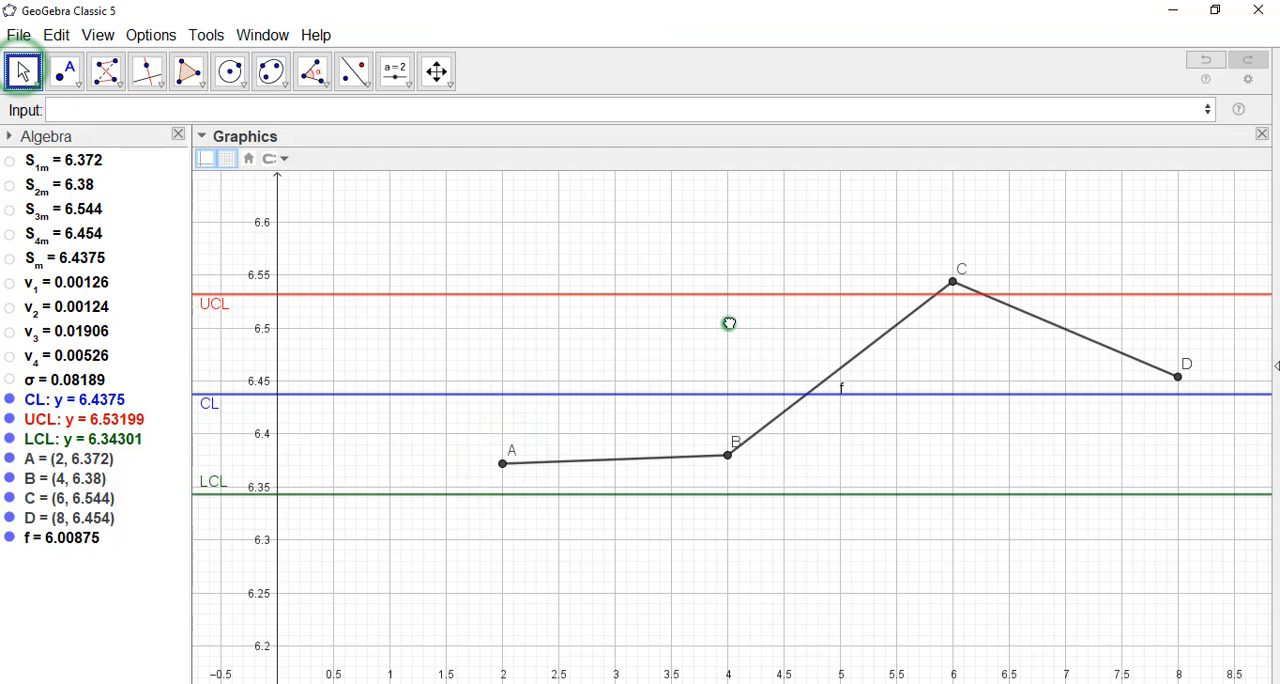
left_click(820, 389)
left_click(223, 158)
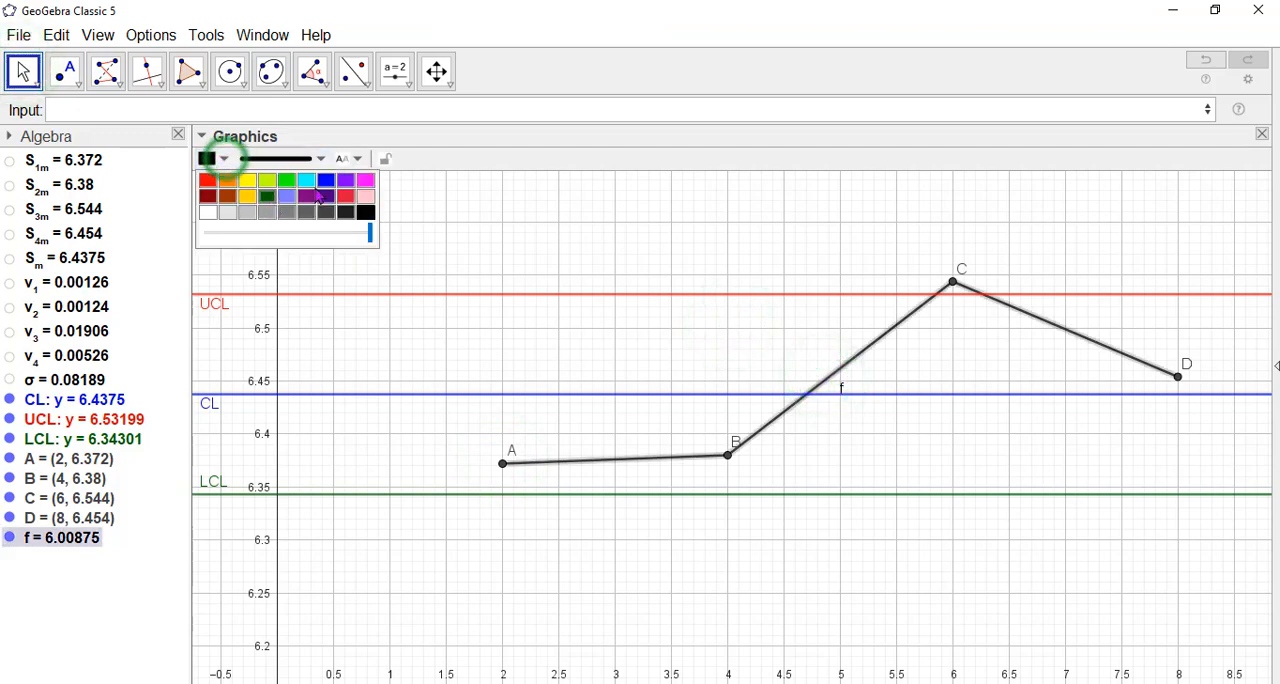
left_click(365, 180)
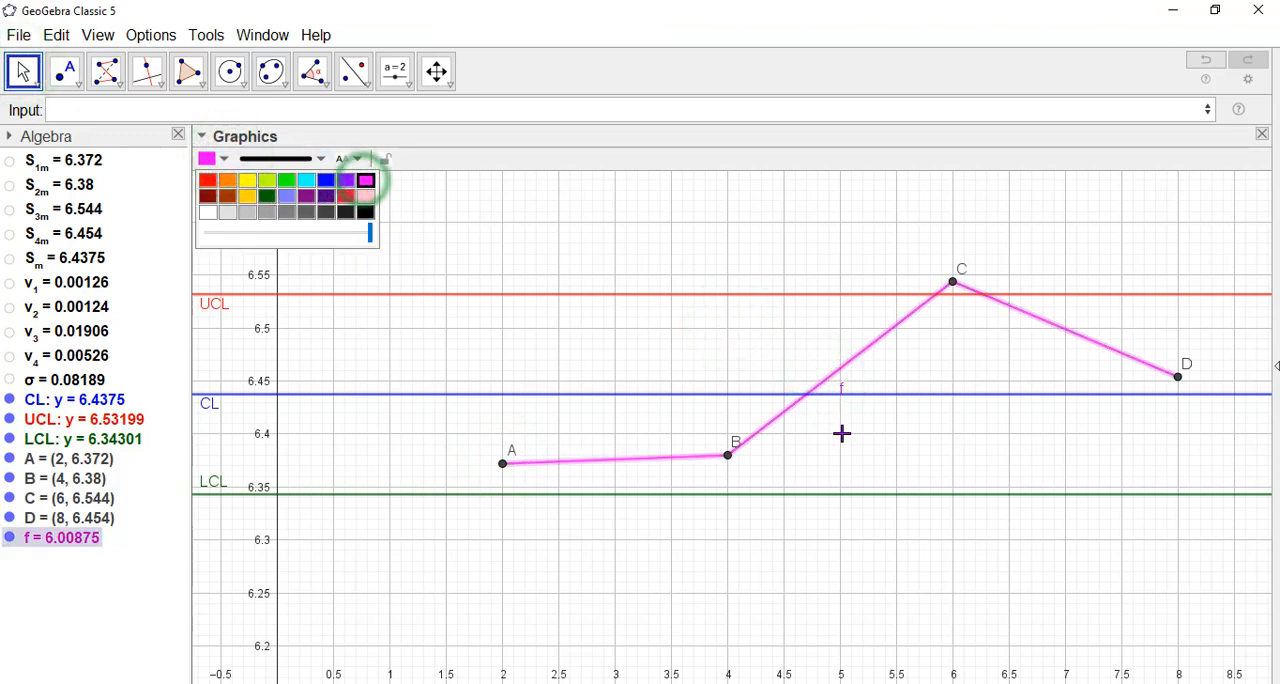
left_click(841, 433)
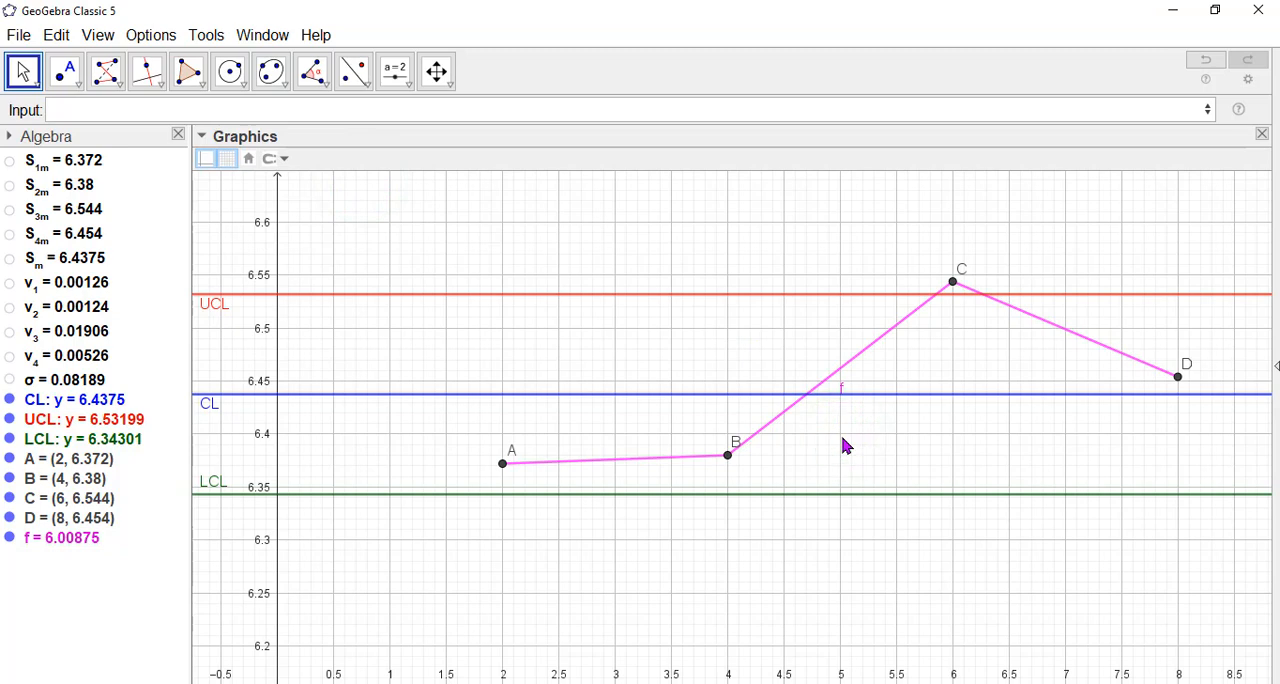